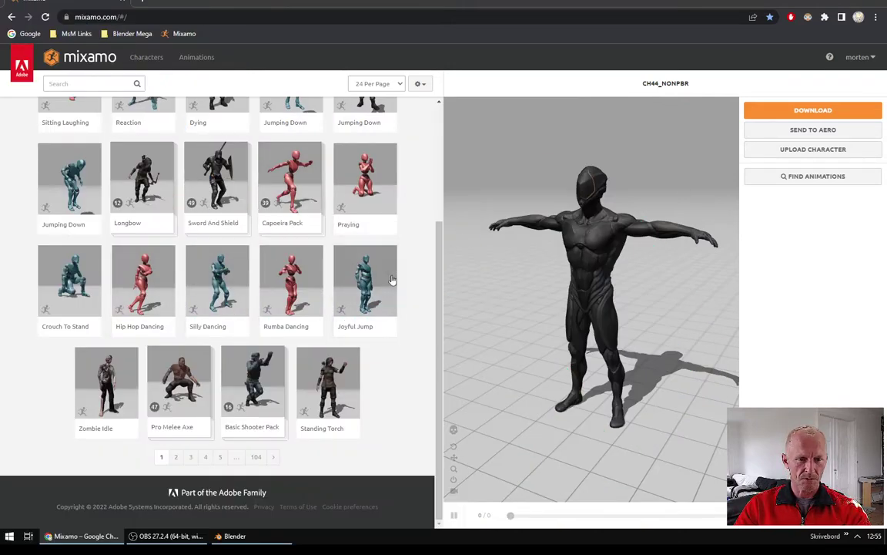
Step: Review the format and pose options in the character's download settings, leaving without downloading
left_click(813, 110)
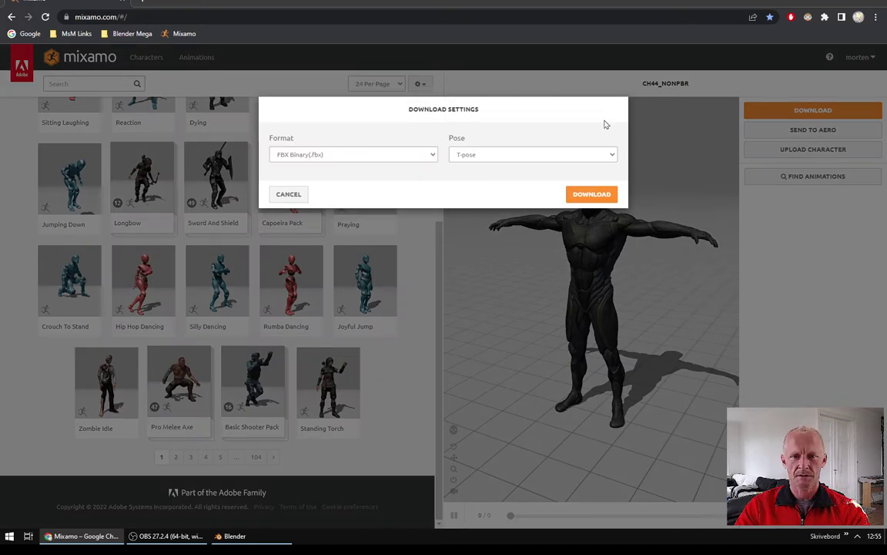
left_click(290, 194)
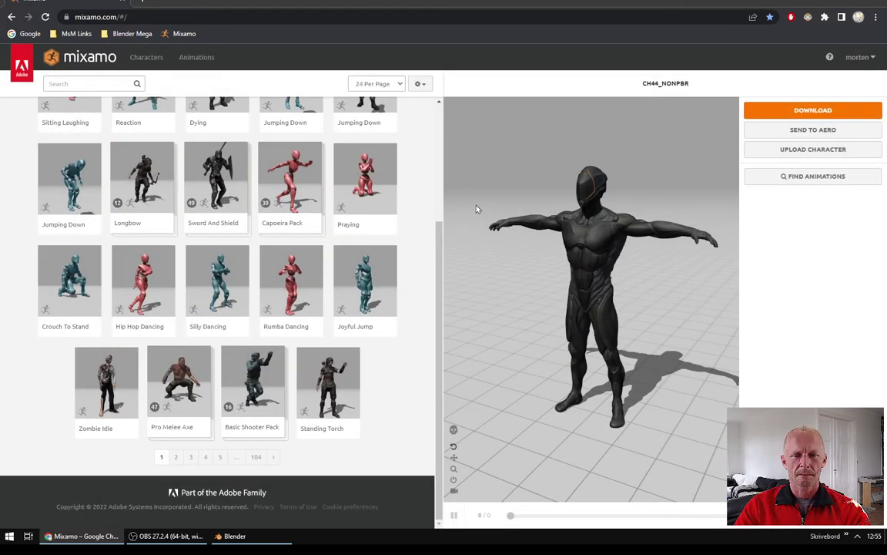
Step: Switch to Blender and import Mutant Walking.fbx from the Downloads folder
left_click(235, 535)
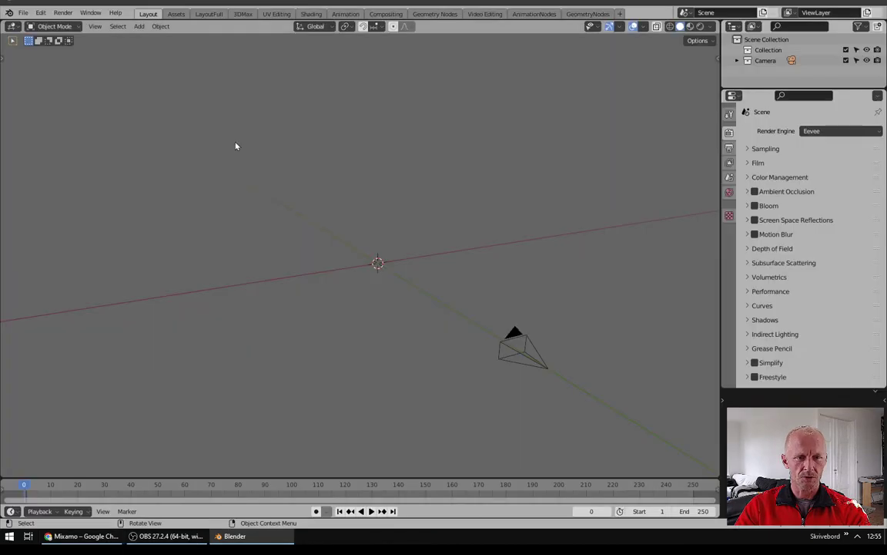
left_click(22, 14)
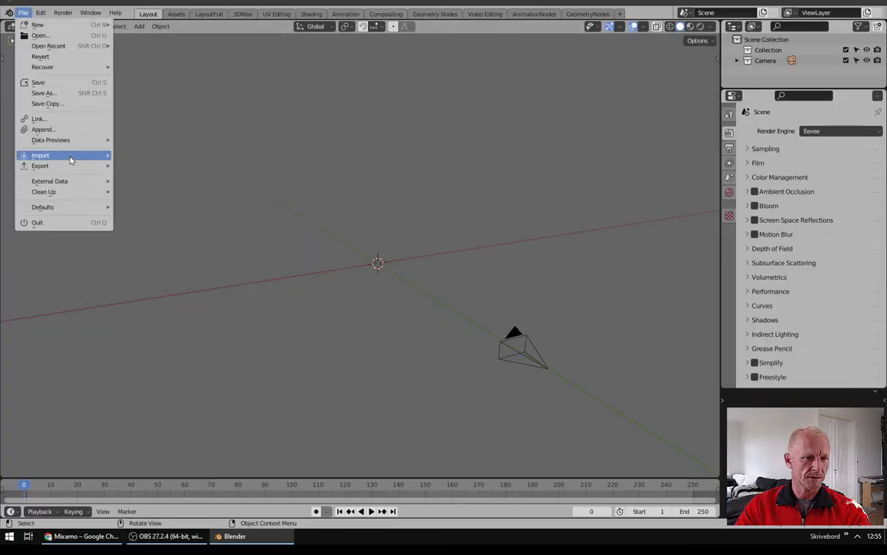
mouse_move(66, 155)
left_click(141, 218)
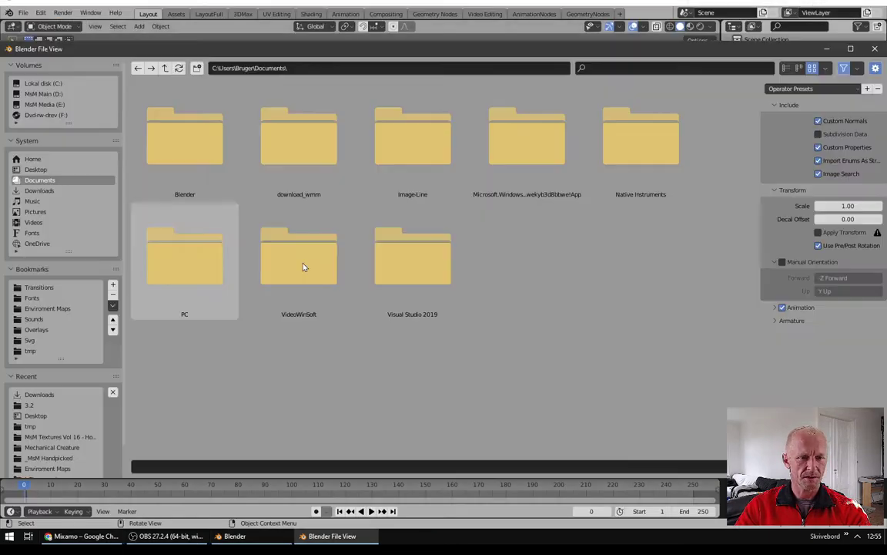
left_click(39, 190)
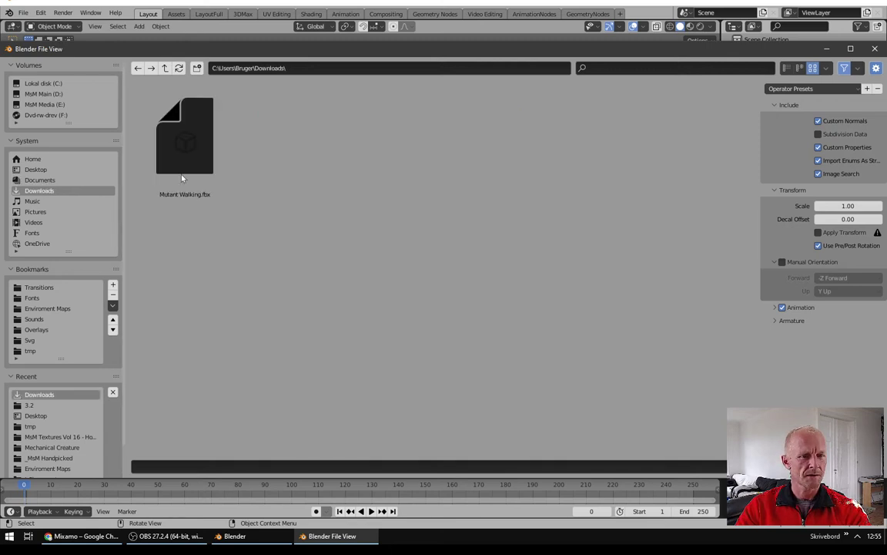
double_click(182, 147)
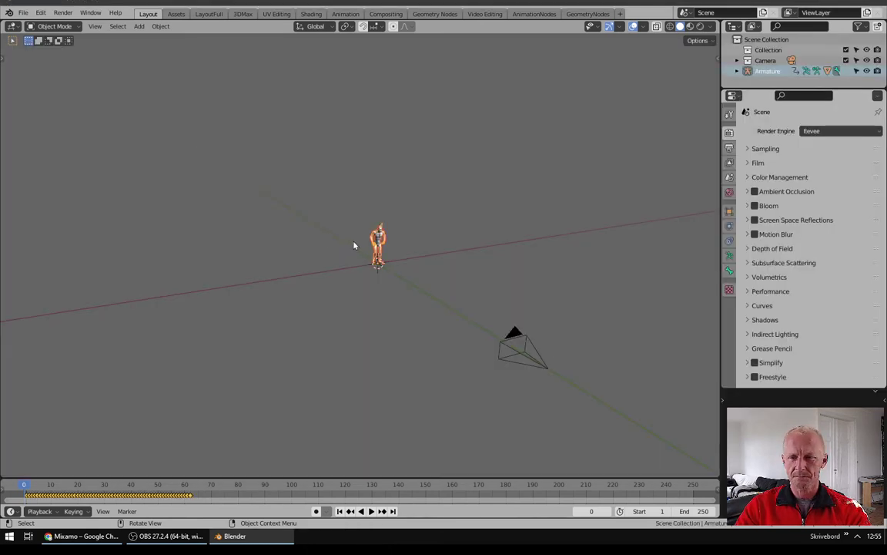
Step: Play the imported character's walking animation, replay it from frame 0 and stop at frame 33
scroll(362, 247, "up", 10)
key("space")
scroll(388, 252, "down", 5)
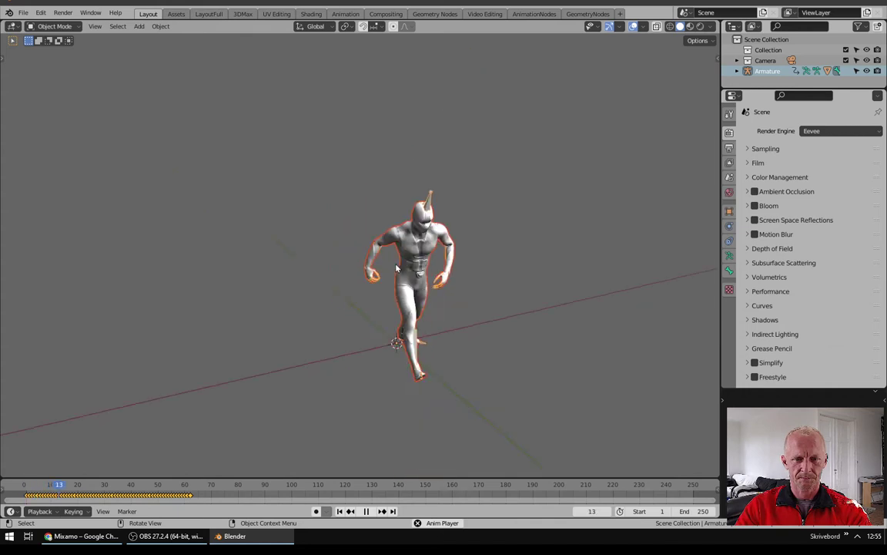
middle_click_drag(519, 289, 339, 249)
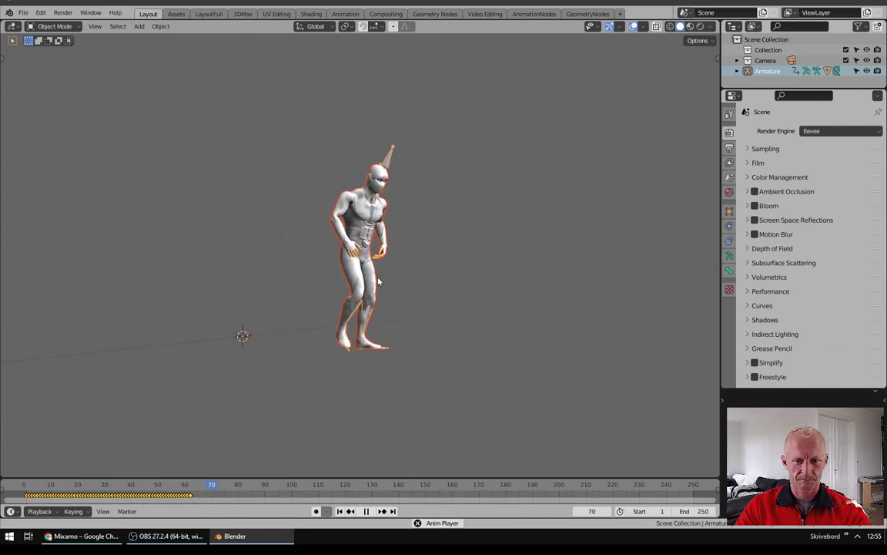
key("space")
left_click(23, 498)
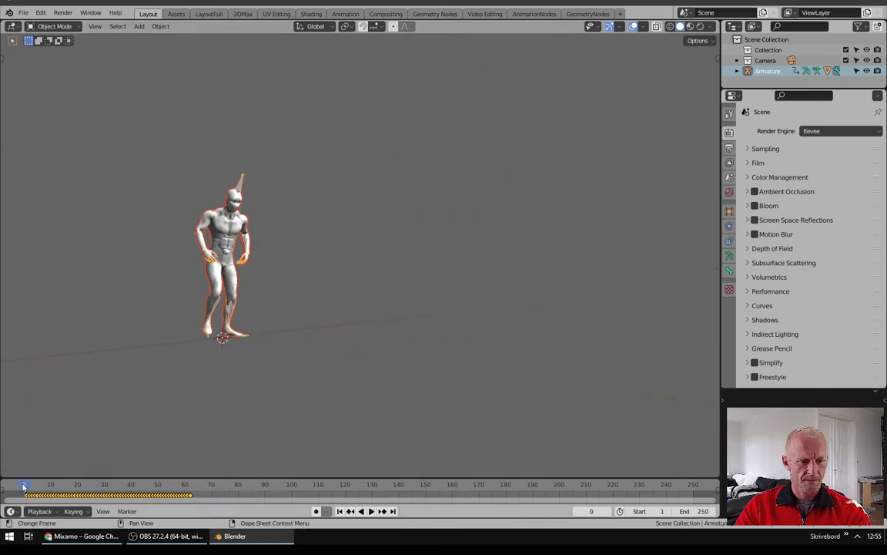
key("space")
key("space")
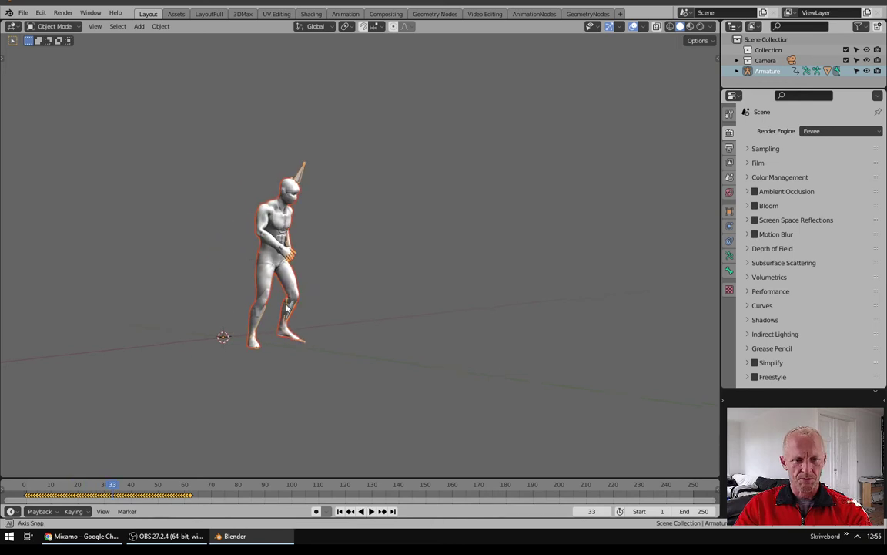
Step: Add a cylinder mesh at the world origin beside the walking character
middle_click_drag(250, 257, 348, 315)
key("shift+a")
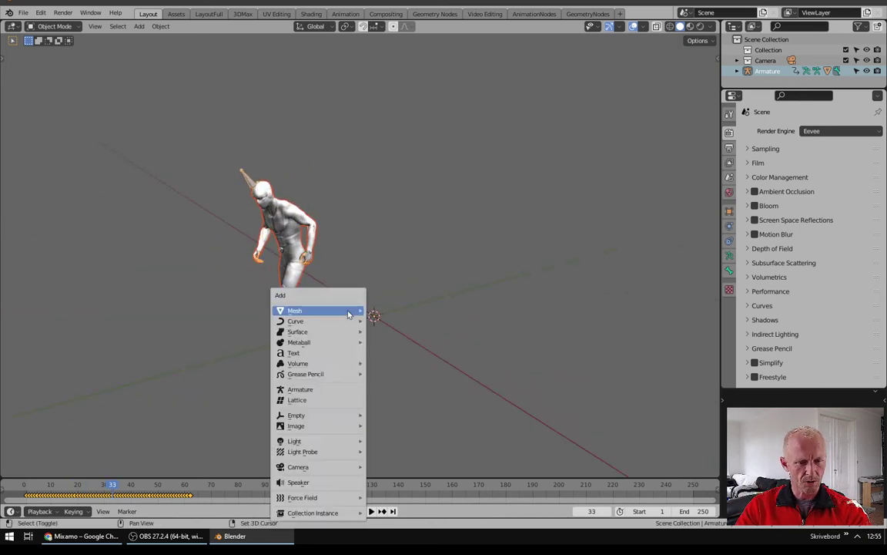
mouse_move(348, 313)
left_click(393, 118)
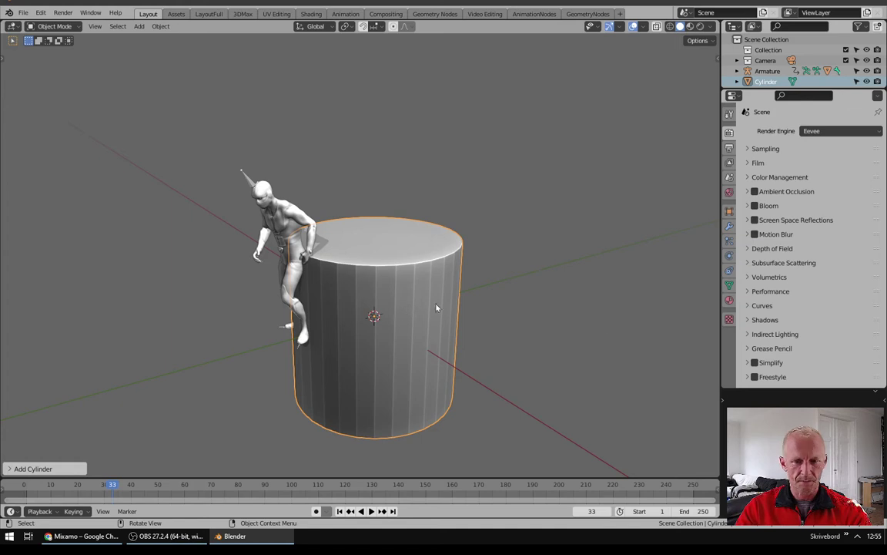
Step: Enable Axis in the cylinder's viewport display settings
left_click(730, 285)
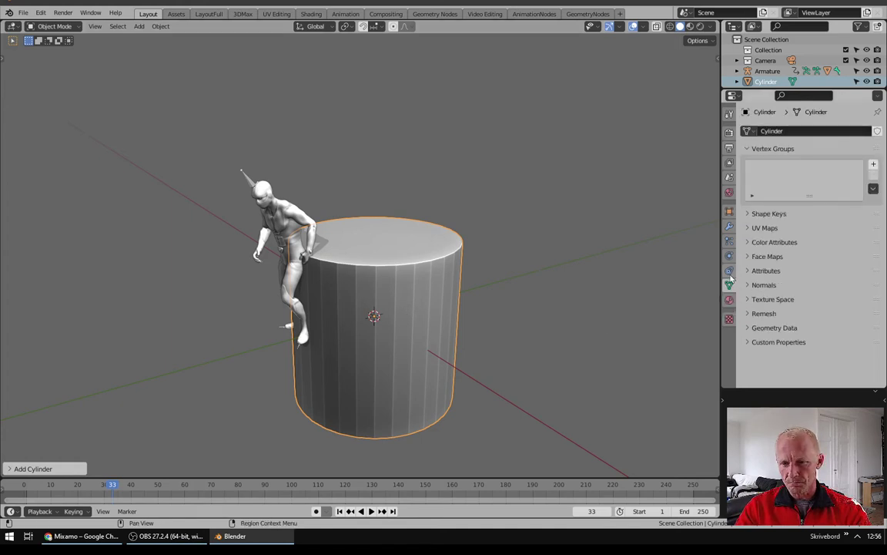
left_click(730, 211)
left_click(773, 353)
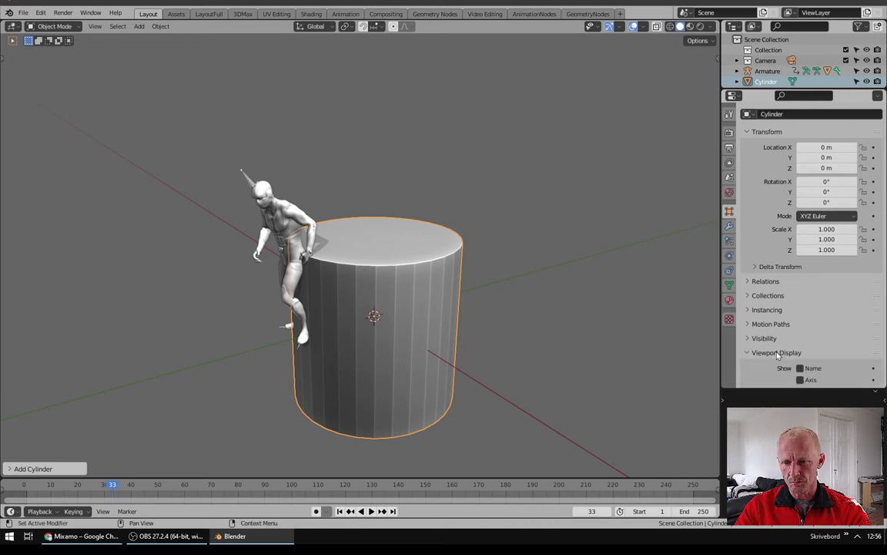
scroll(794, 323, "down", 3)
left_click(800, 274)
Step: Rotate all of the cylinder's geometry 90° around the X axis in Edit Mode
middle_click_drag(402, 291, 386, 321)
key("Tab")
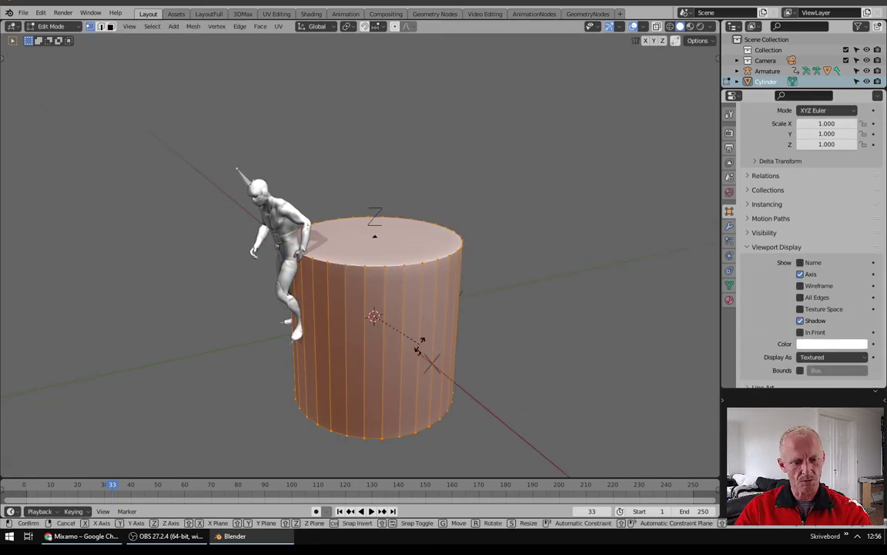
type("rx90")
key("Return")
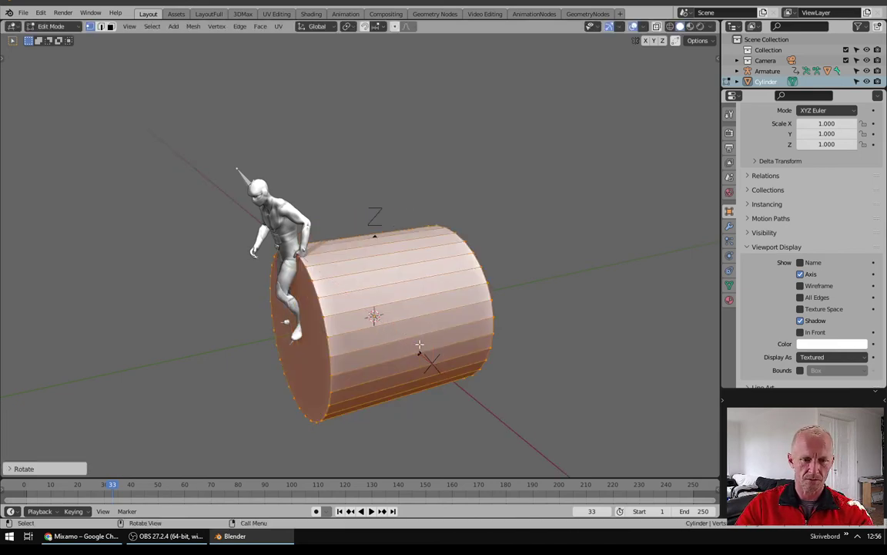
key("Tab")
Step: Select the cylinder's end cap face nearest the character and snap the 3D cursor to it
mouse_move(439, 324)
middle_mouse_down()
mouse_move(372, 327)
mouse_move(430, 337)
middle_mouse_up()
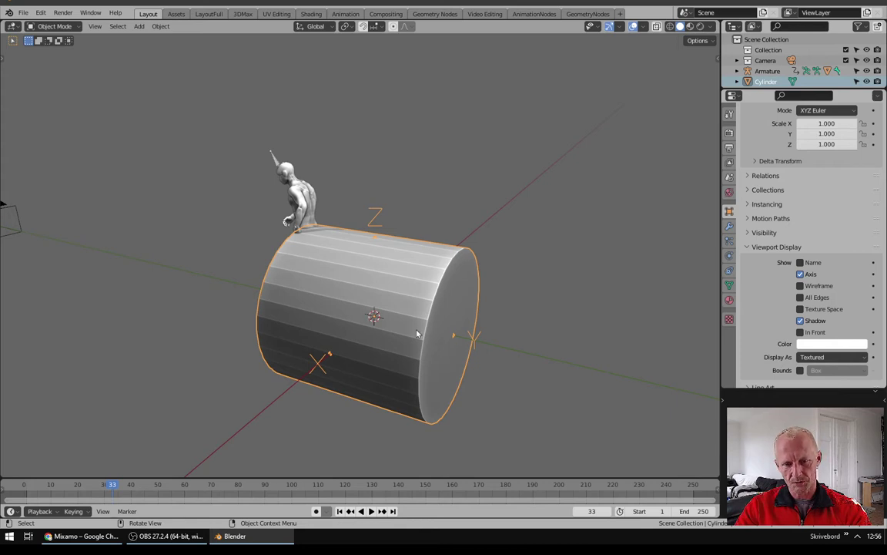
middle_click_drag(426, 337, 369, 334)
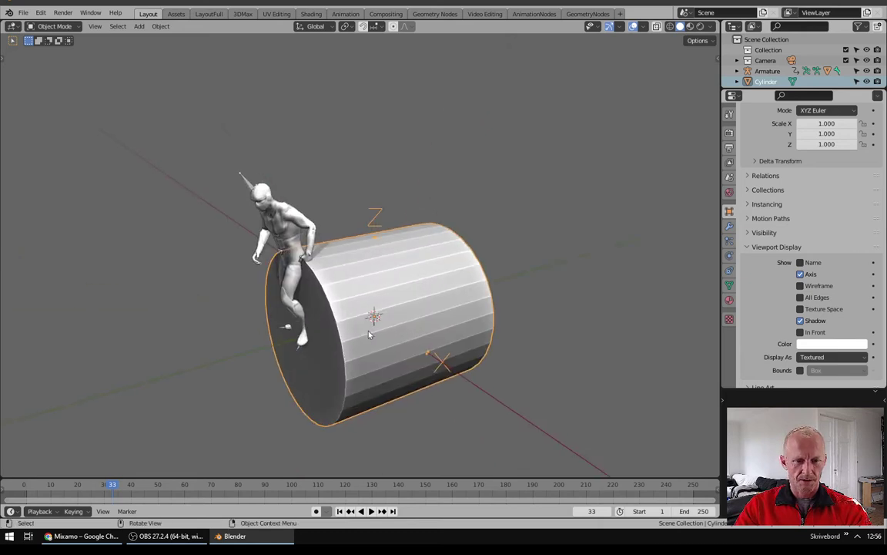
key("Tab")
key("alt+a")
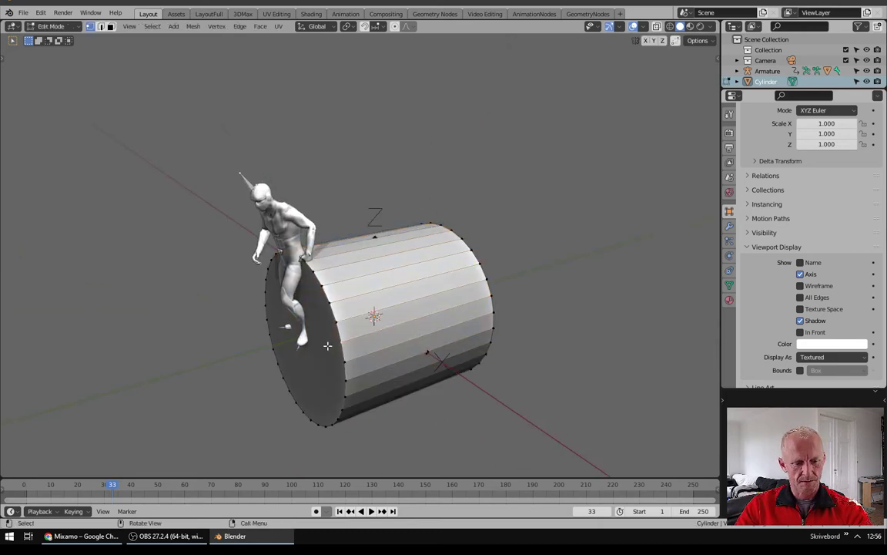
key("3")
left_click(327, 345)
key("shift+s")
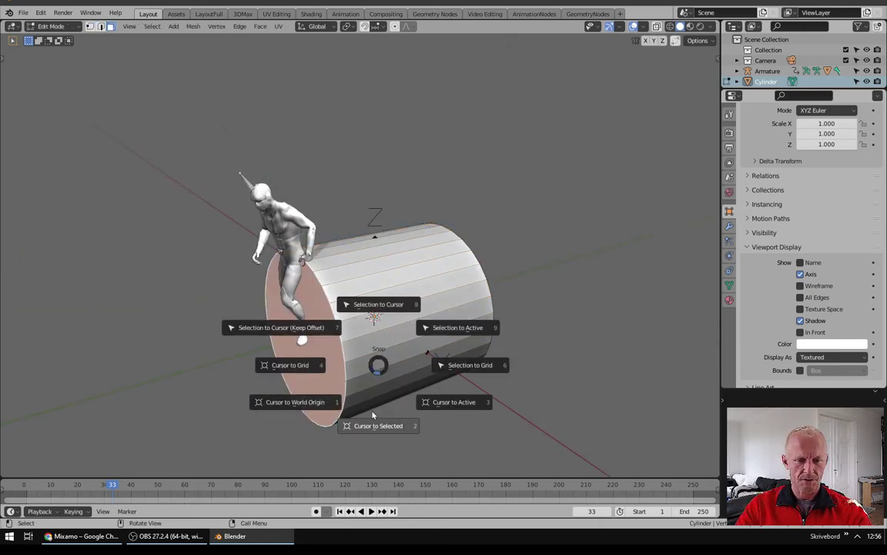
left_click(378, 428)
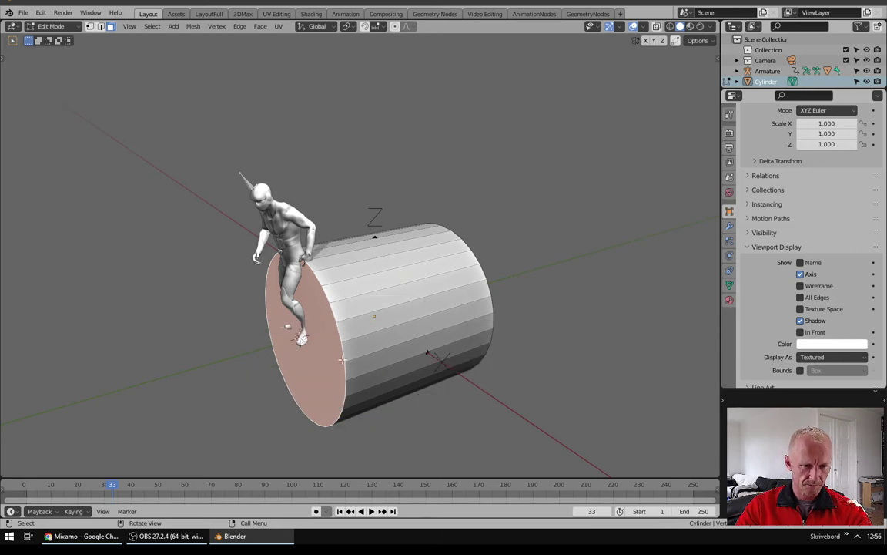
Step: Set the cylinder's origin to the 3D cursor in Object Mode
key("Tab")
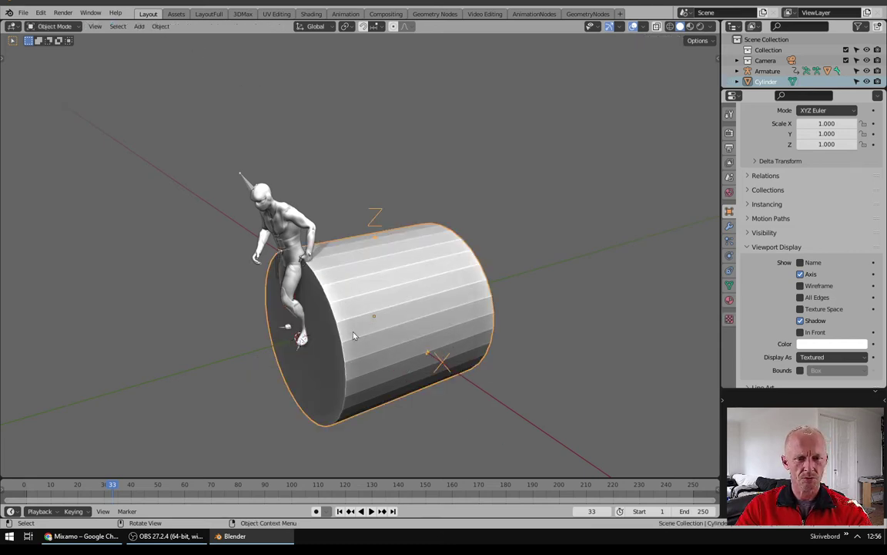
left_click(160, 26)
mouse_move(185, 48)
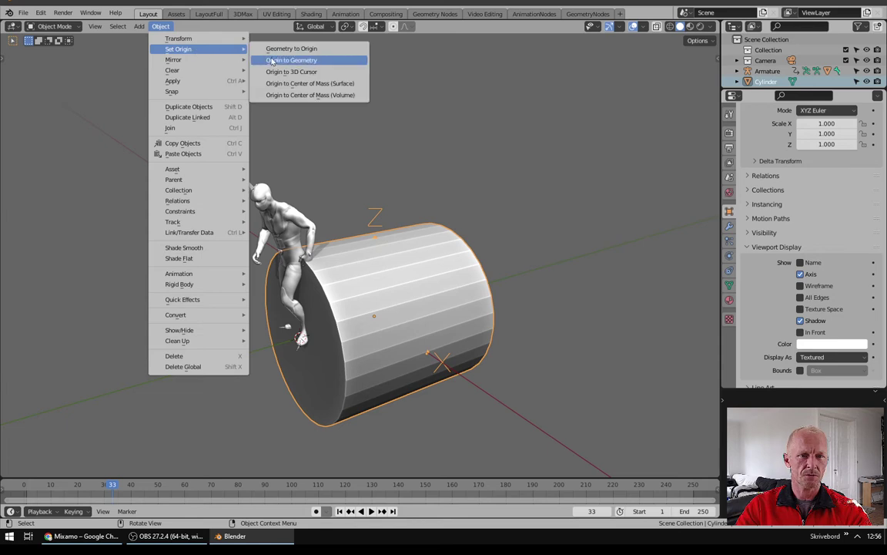
left_click(293, 73)
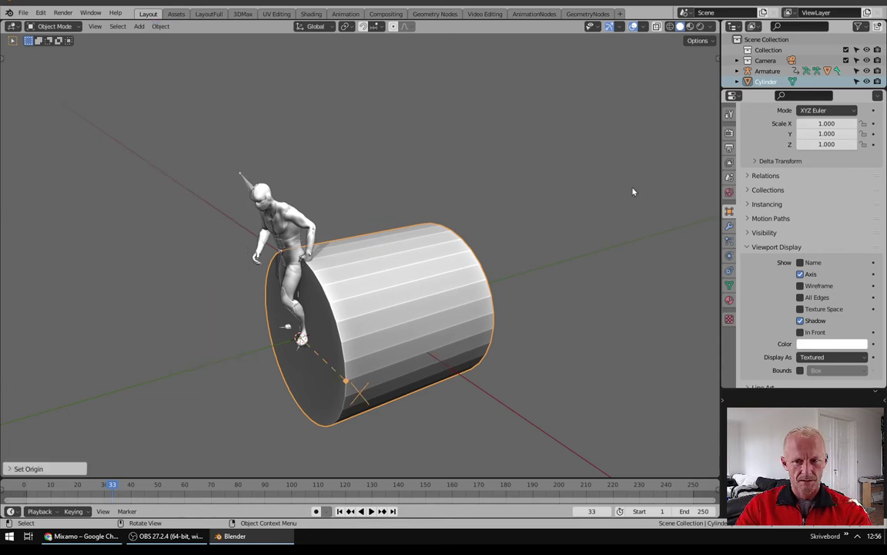
Step: Turn on the Screencast Keys display for the viewport
left_click(712, 64)
key("n")
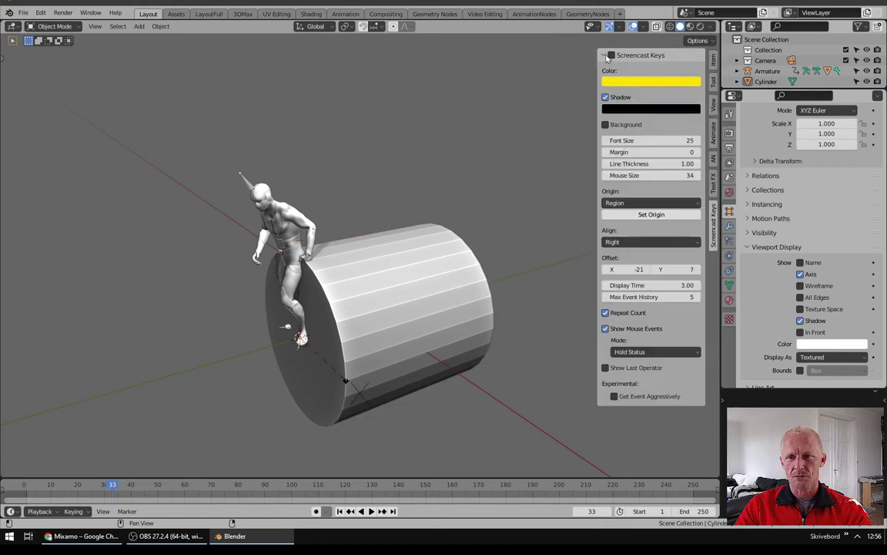
key("n")
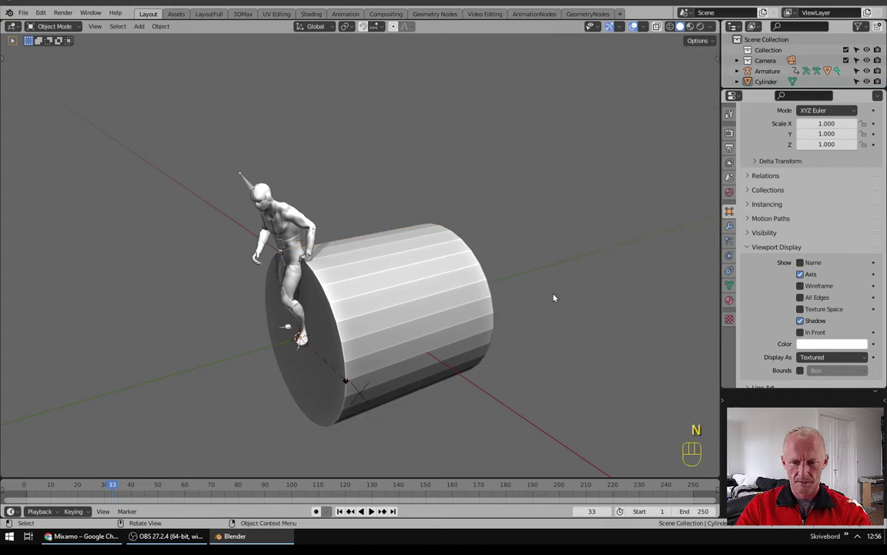
Step: Scale the cylinder down on every axis except Y into a thin rod, to about 0.013 in X and Z
left_click(416, 327)
key("s")
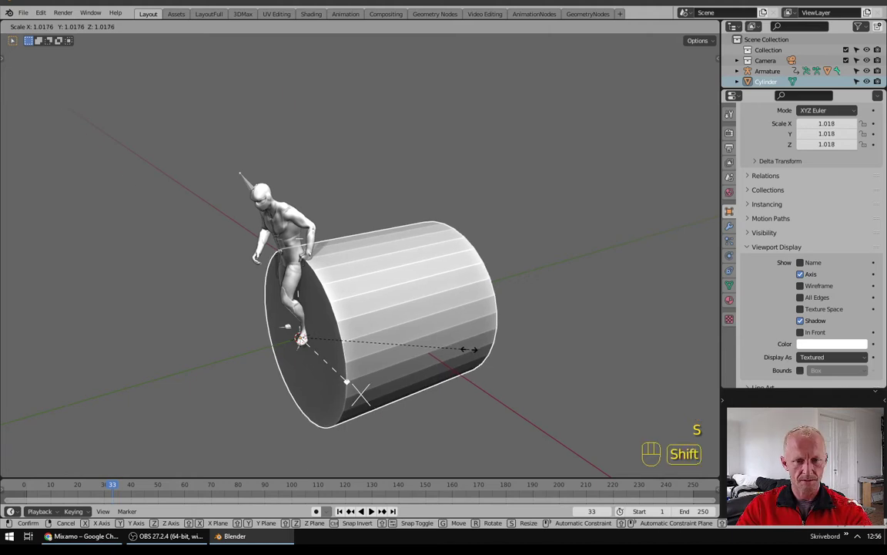
key("shift+y")
left_click(350, 348)
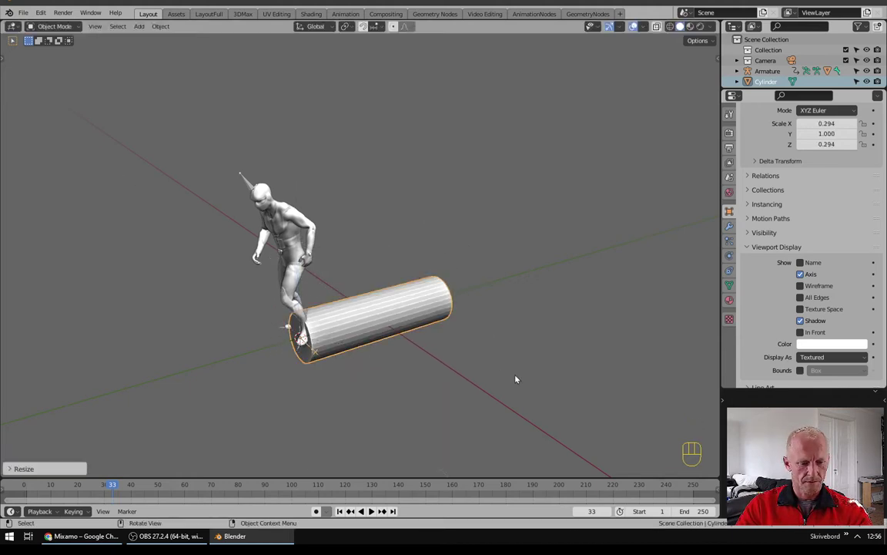
key("s")
key("shift+y")
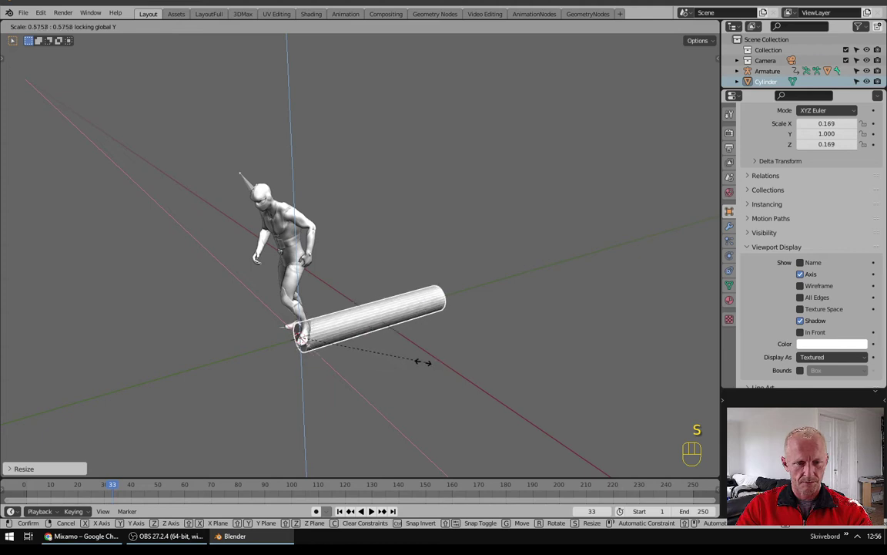
left_click(340, 358)
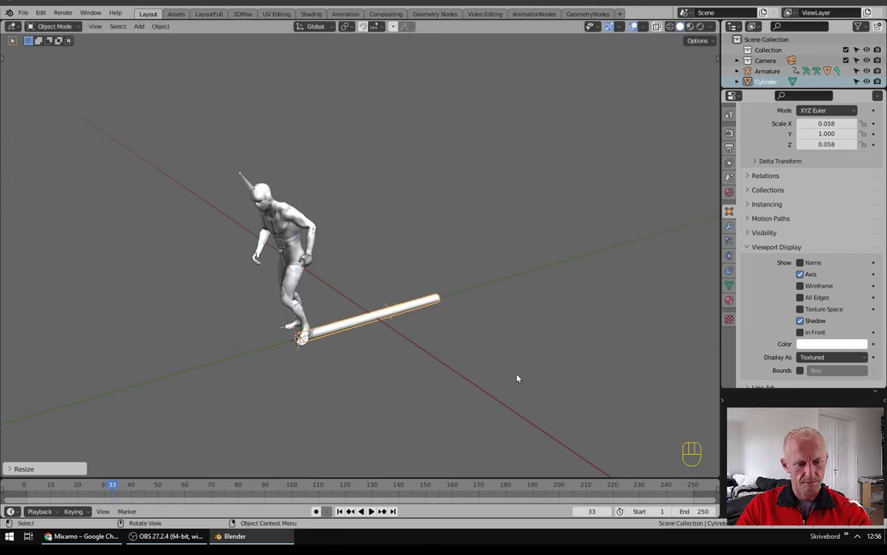
key("s")
key("shift+y")
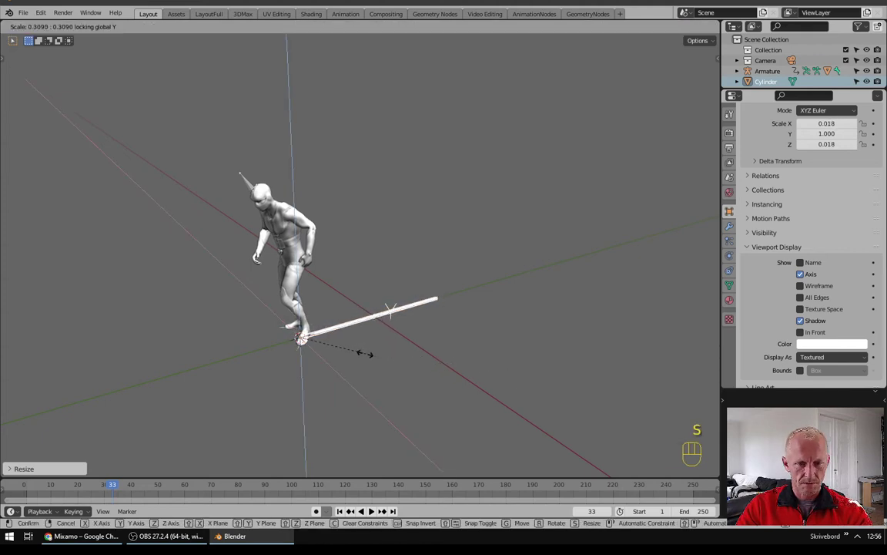
left_click(346, 351)
scroll(340, 334, "up", 4)
scroll(367, 332, "down", 3)
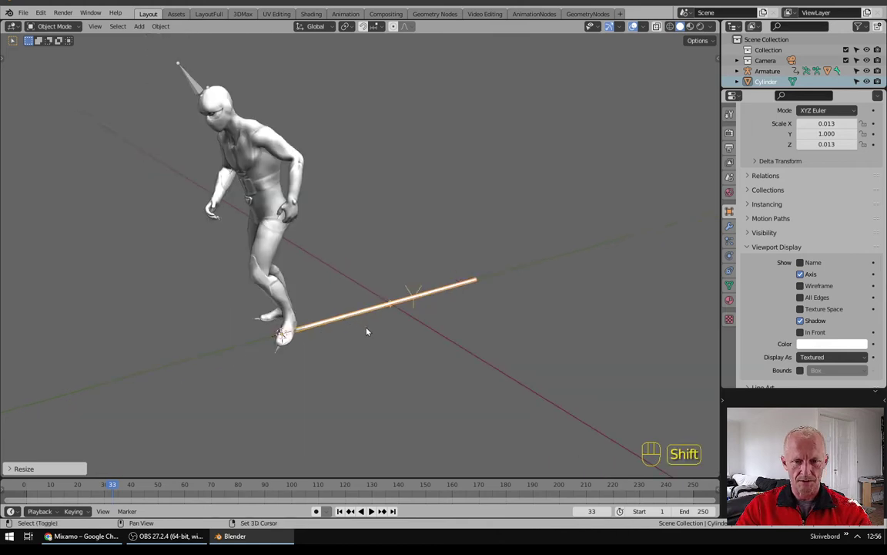
middle_click_drag(367, 332, 360, 360)
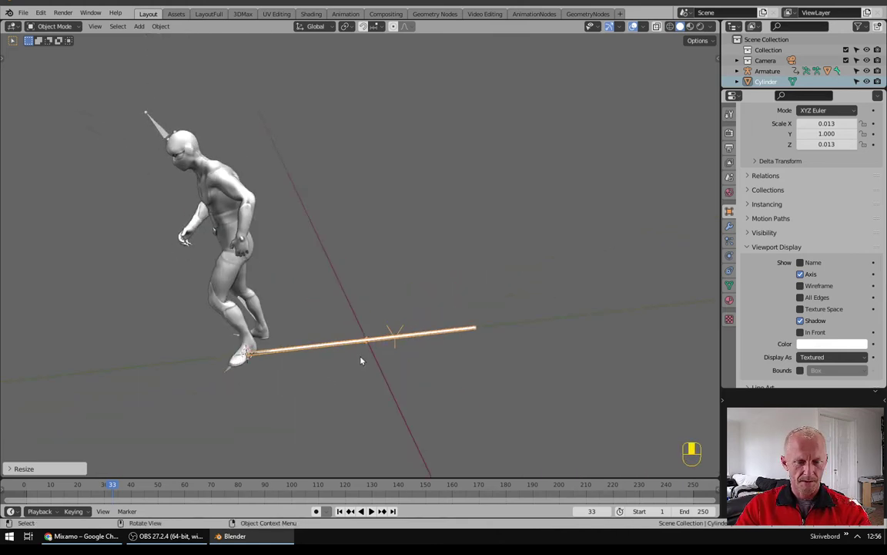
Step: Switch to the Shading workspace and create a new material for the cylinder
left_click(312, 14)
left_click(385, 222)
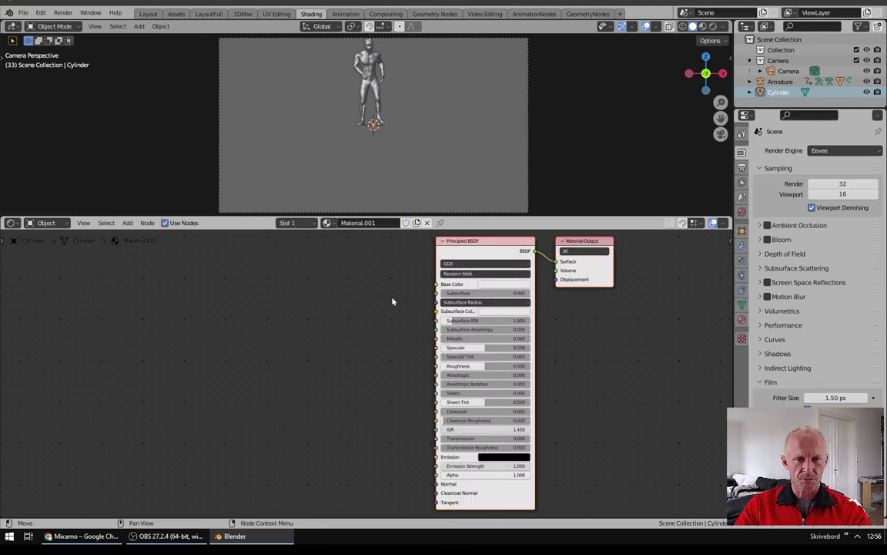
Step: Delete the Principled BSDF node from the cylinder's material
middle_click_drag(404, 130, 391, 127)
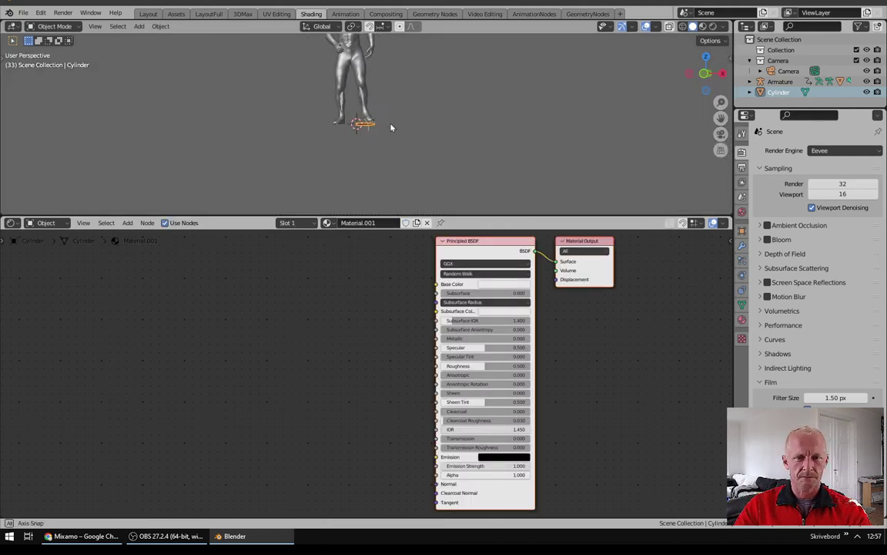
scroll(359, 138, "up", 8)
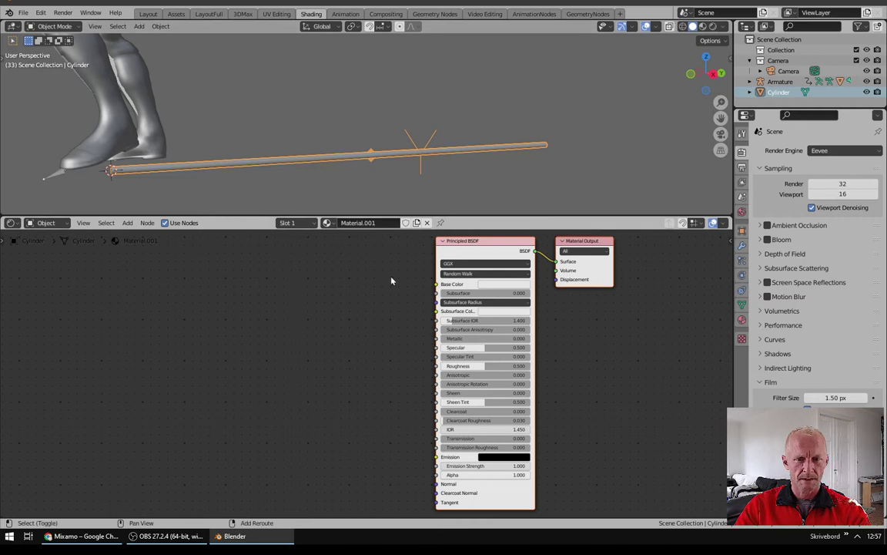
key("x")
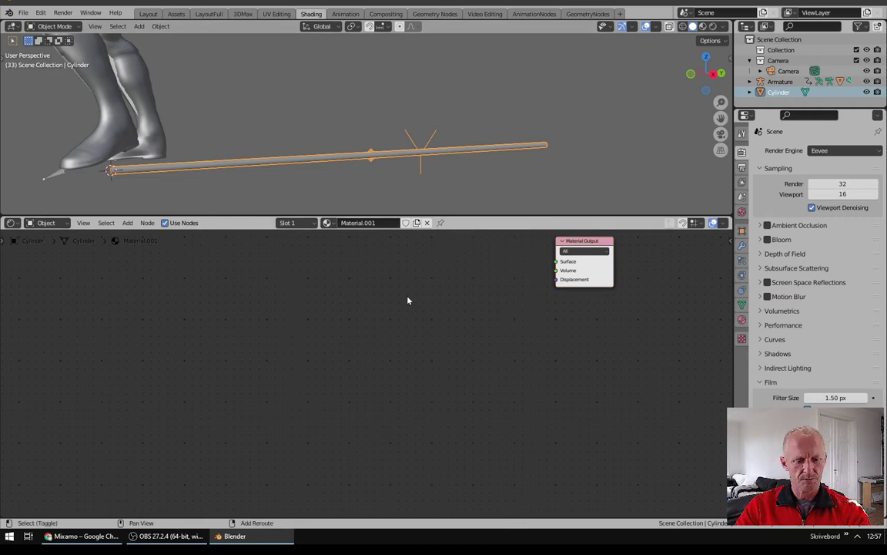
key("shift+s")
mouse_move(408, 299)
key("Escape")
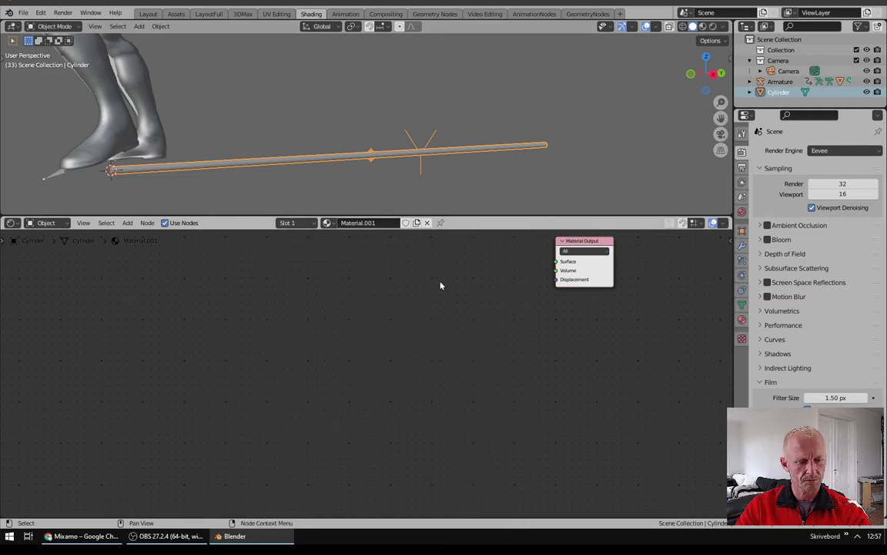
Step: Add a Mix Shader node beside the Material Output node
key("shift+a")
left_click(444, 282)
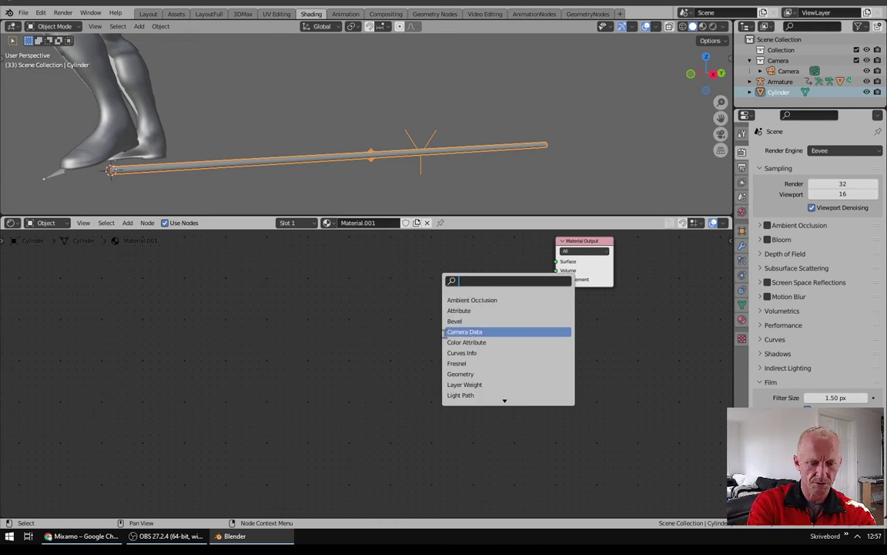
type("mix sh")
key("Return")
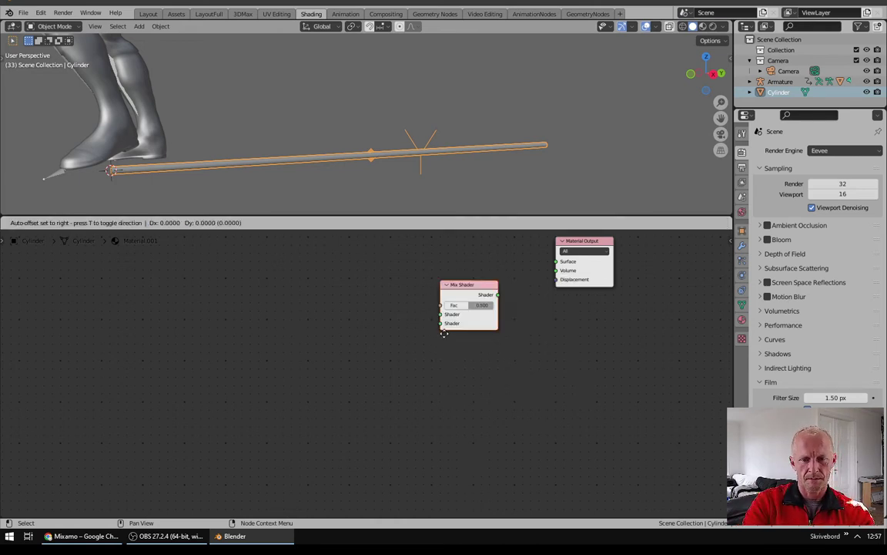
left_click(452, 333)
Step: Add an Emission node below and before the Mix Shader
key("shift+a")
left_click(371, 366)
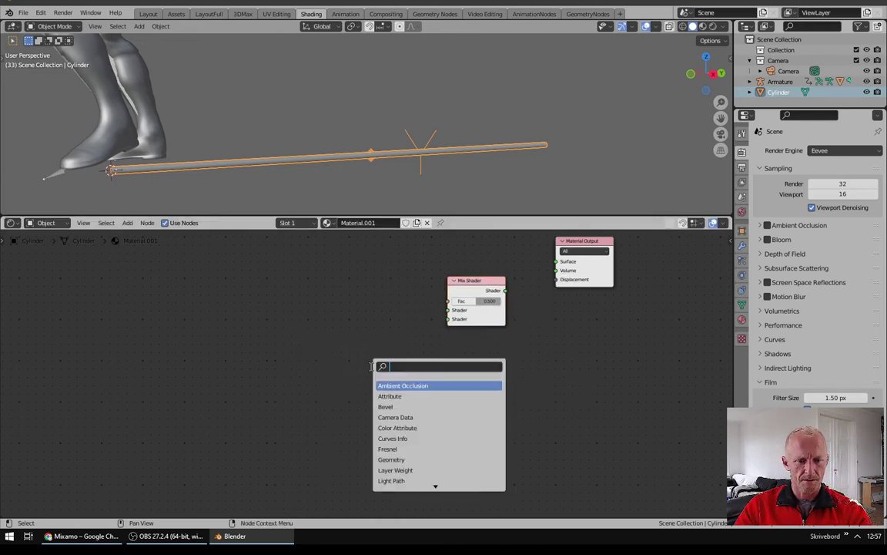
type("emm")
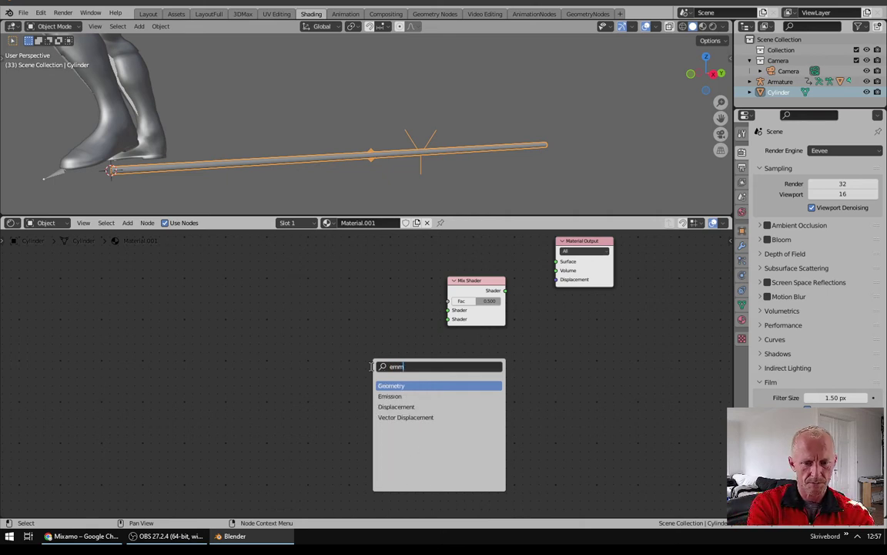
key("Down")
key("Return")
left_click(372, 366)
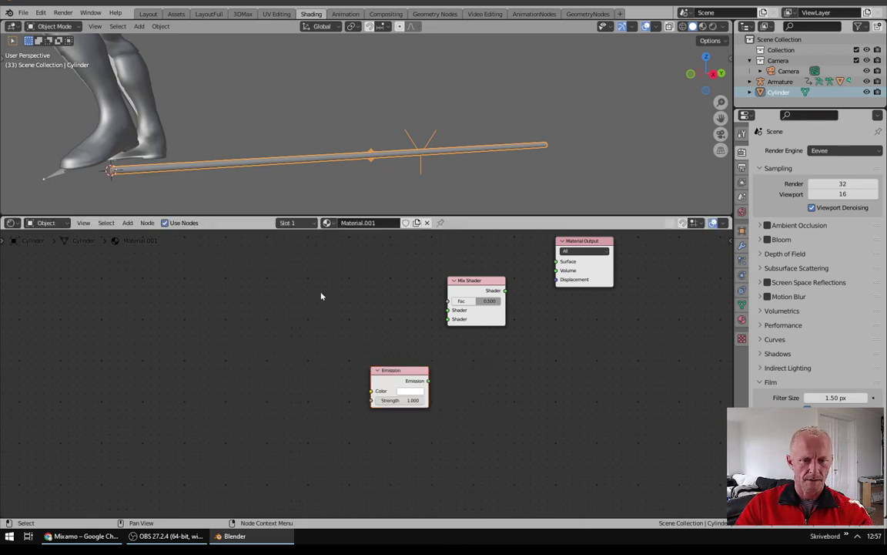
Step: Add a Transparent BSDF node above the Emission node
key("shift+a")
left_click(321, 294)
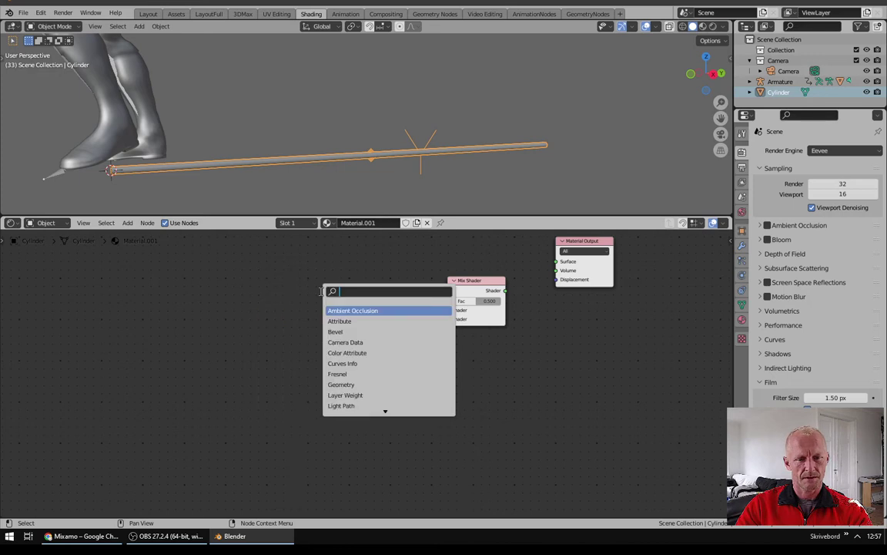
type("trans")
key("Down")
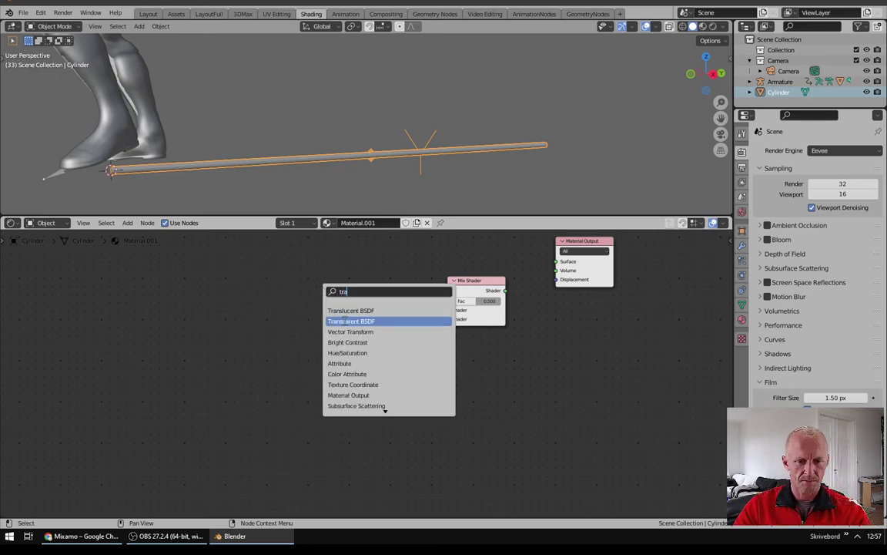
key("Return")
left_click(379, 275)
Step: Link Transparent BSDF to the Mix Shader's first shader input and Emission to the second, and feed the mix into the Material Output's Surface
left_click_drag(471, 298, 483, 289)
left_click_drag(410, 269, 460, 301)
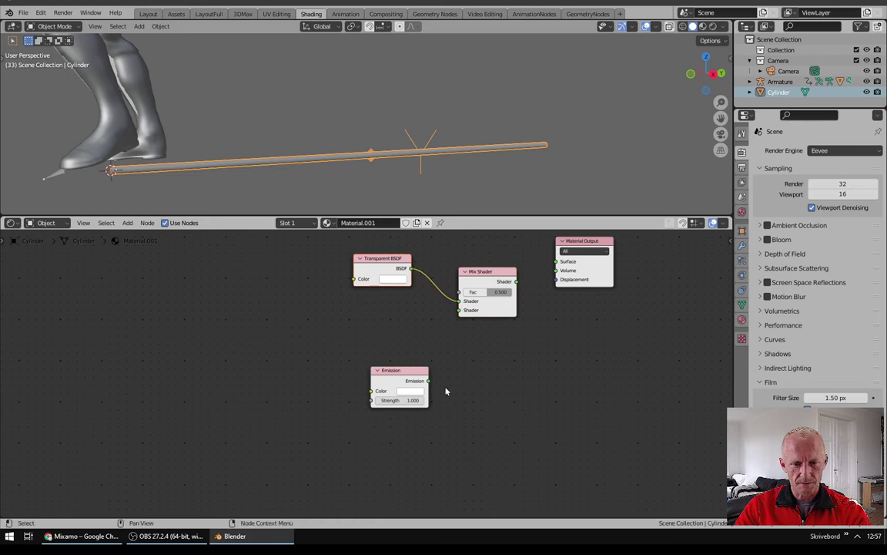
left_click_drag(429, 381, 461, 312)
left_click_drag(516, 281, 551, 265)
middle_click_drag(374, 315, 394, 339)
left_click_drag(397, 289, 402, 311)
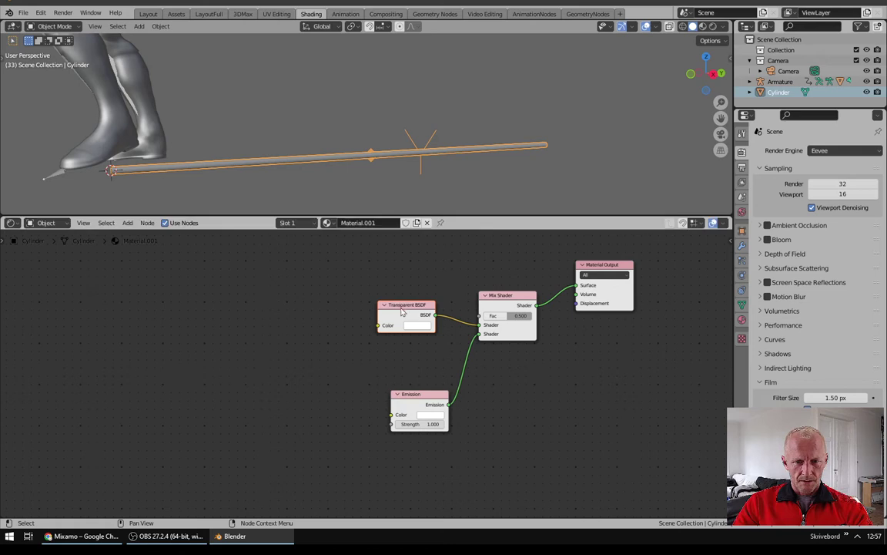
Step: Add a ColorRamp node ahead of the Transparent BSDF and Emission nodes
key("shift+a")
left_click(329, 360)
type("colo")
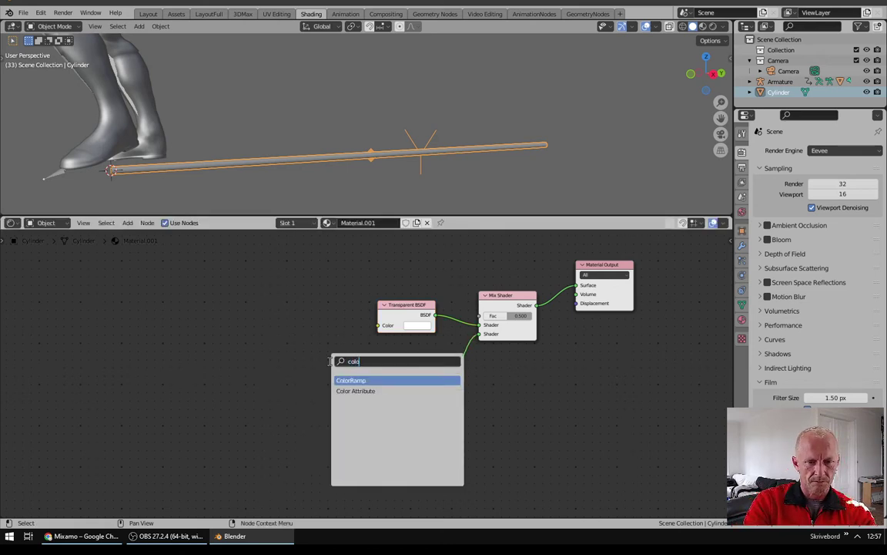
key("Return")
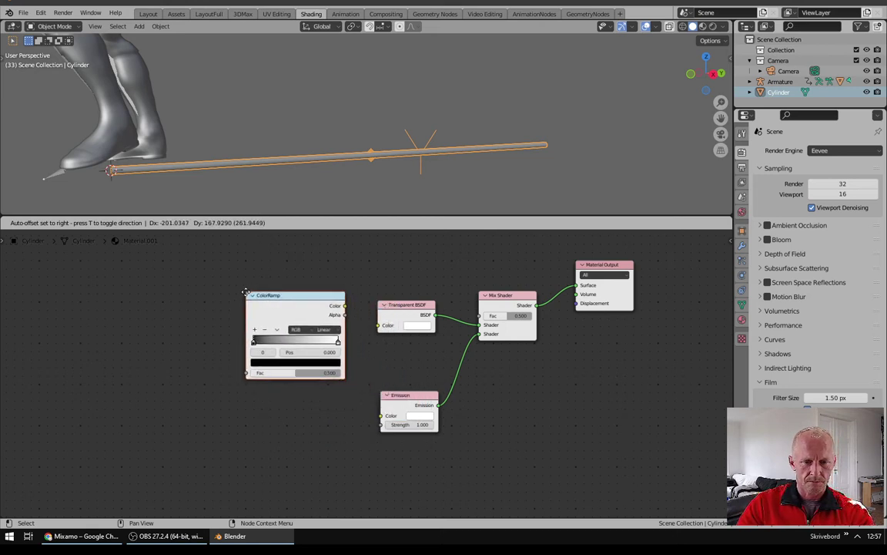
left_click(245, 293)
Step: Add a Wave Texture node ahead of the ColorRamp
key("shift+a")
left_click(188, 316)
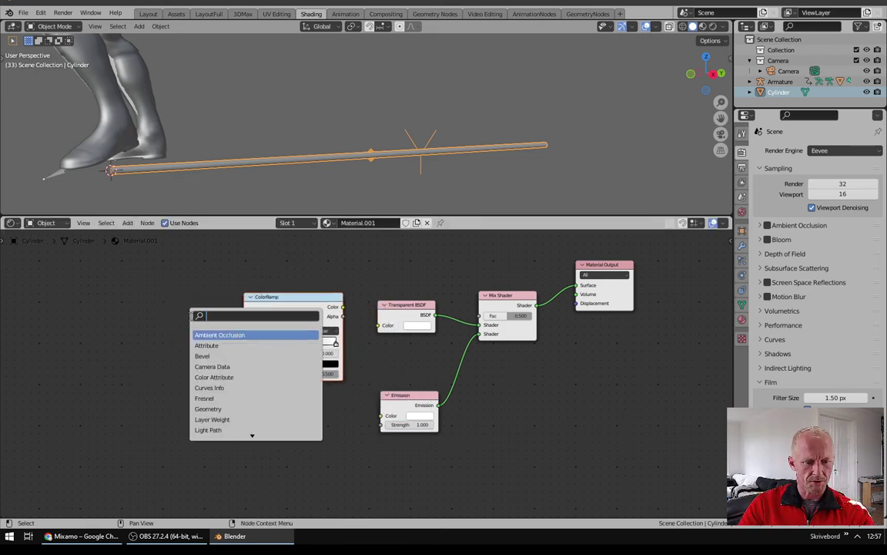
type("wav")
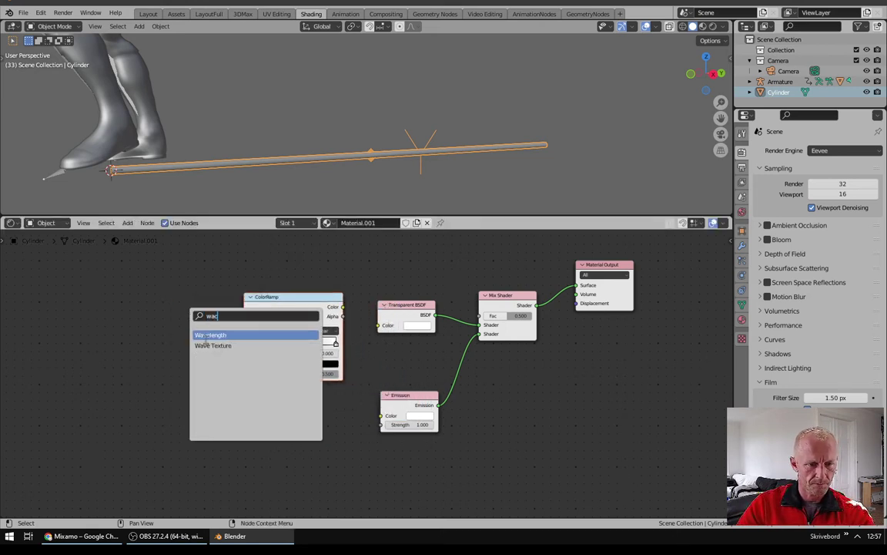
left_click(210, 344)
left_click(175, 326)
Step: Attach Texture Coordinate and Mapping nodes to the Wave Texture and link its Color output to the ColorRamp's Fac
middle_click_drag(175, 291, 283, 319)
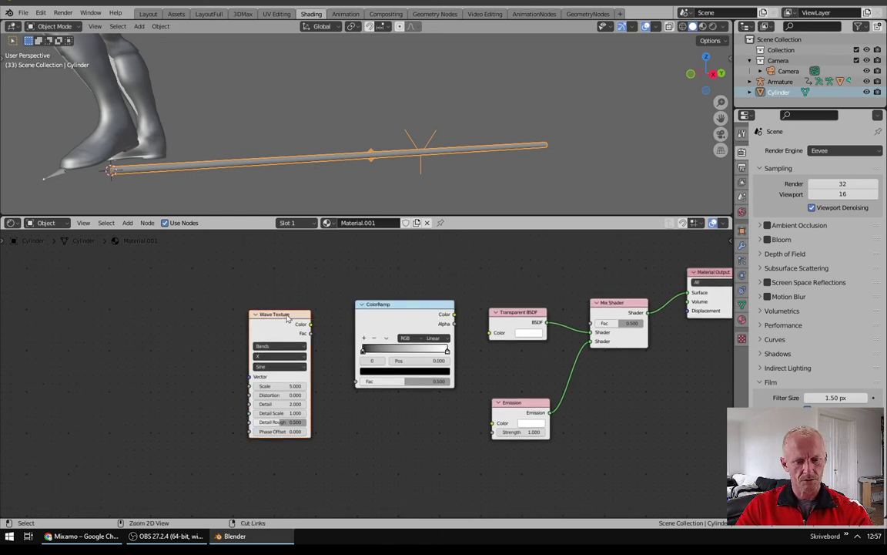
key("ctrl+t")
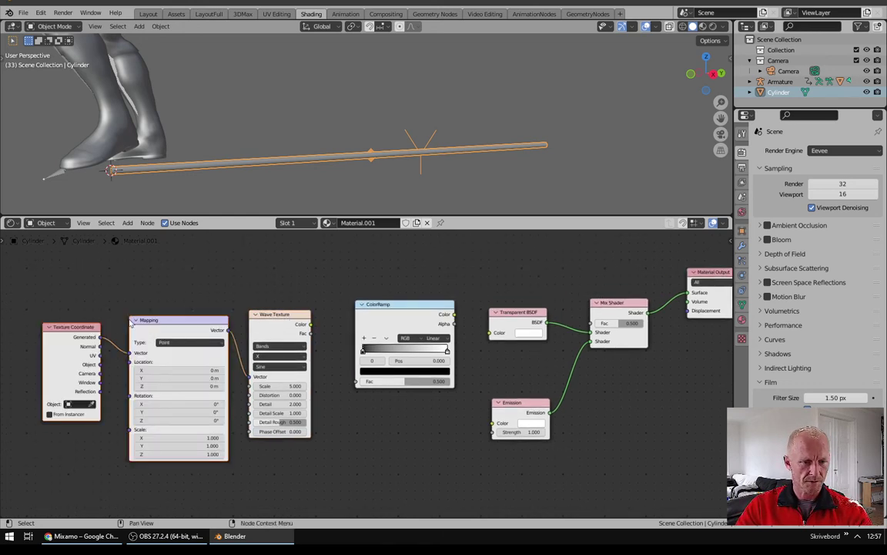
left_click_drag(311, 324, 361, 382)
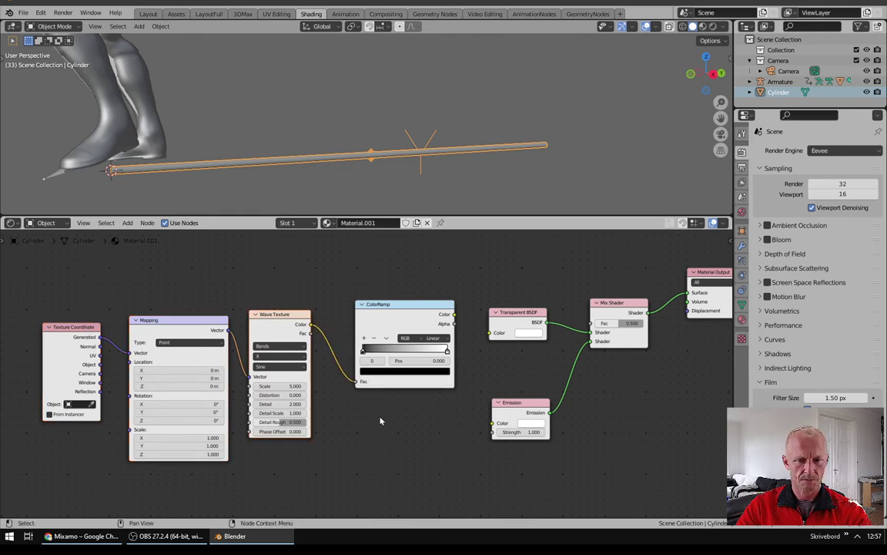
Step: Switch the viewport to rendered shading and set the Mapping node's Z rotation to 90°
left_click(713, 26)
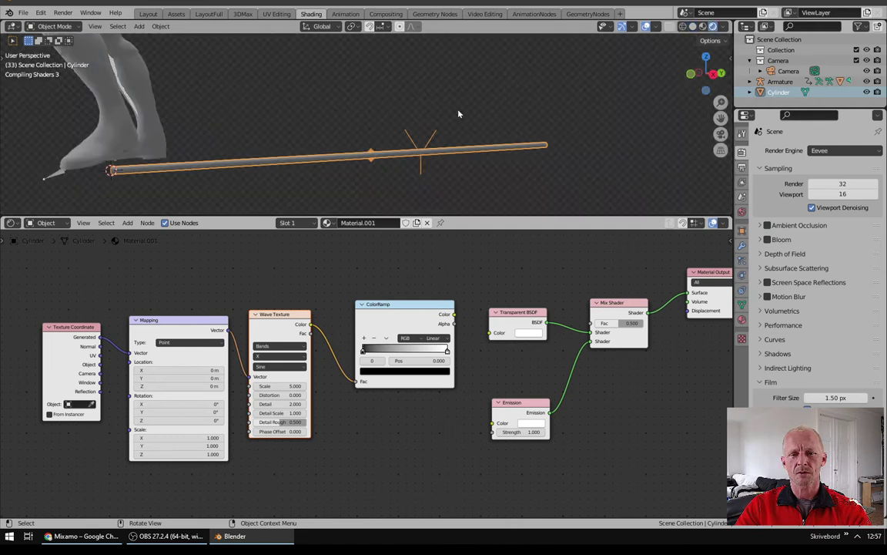
mouse_move(339, 168)
middle_mouse_down()
mouse_move(351, 164)
mouse_move(337, 167)
middle_mouse_up()
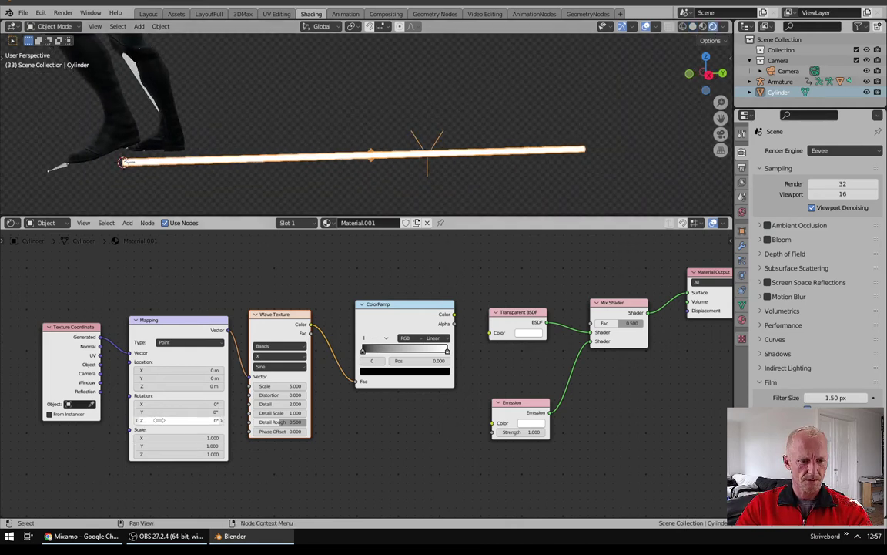
double_click(202, 419)
type("90")
key("Return")
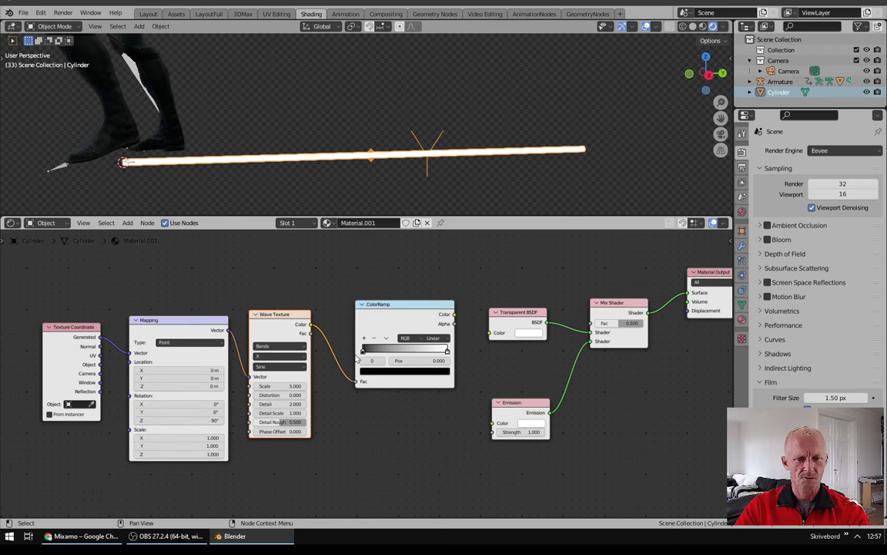
Step: Move the ColorRamp's black stop to about 0.327 and link the ramp's Color output to the Emission color
left_click_drag(372, 352, 390, 351)
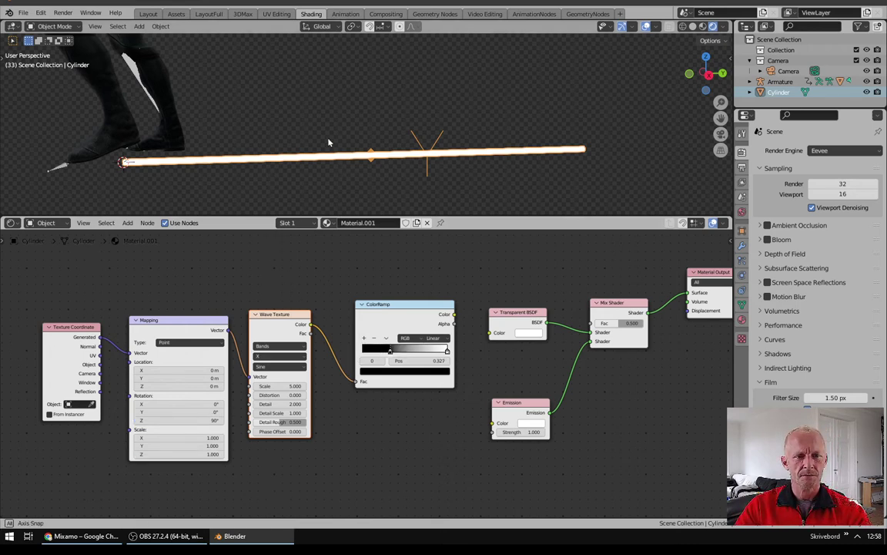
middle_click_drag(295, 123, 333, 169)
left_click_drag(456, 314, 493, 422)
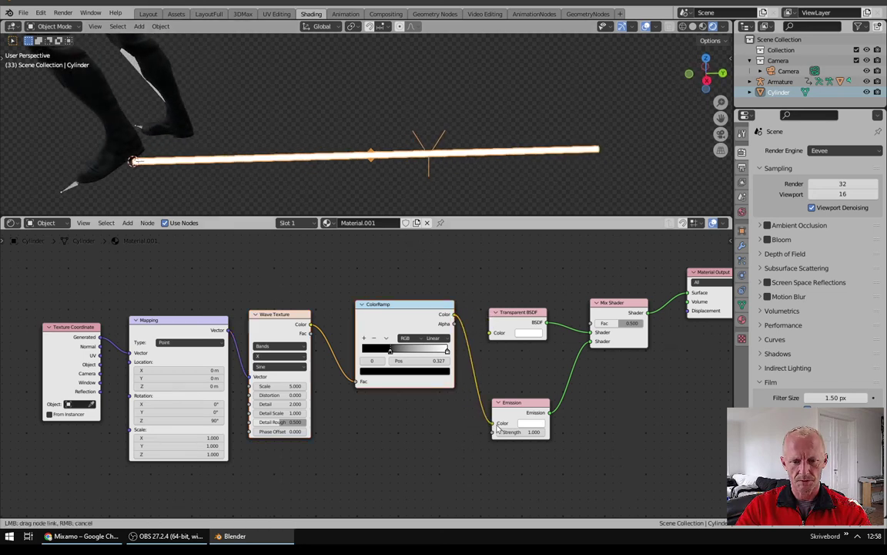
scroll(372, 158, "up", 3)
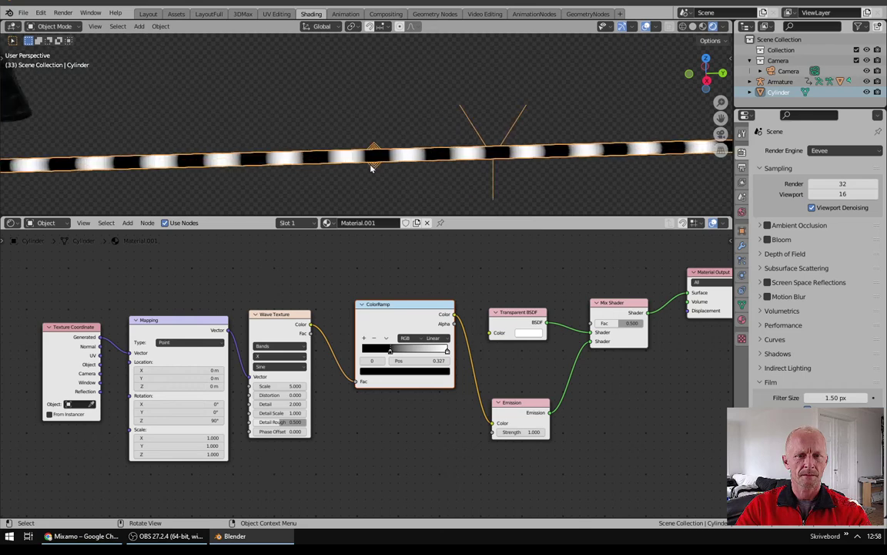
left_click_drag(415, 307, 405, 316)
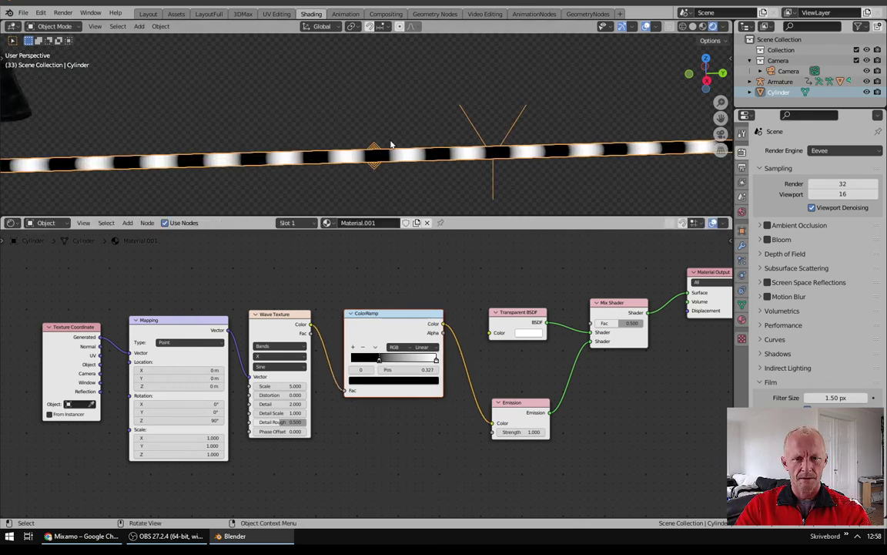
Step: Set the cylinder material's blend mode to Alpha Blend and inspect the dark bands on the rod up close
left_click(742, 319)
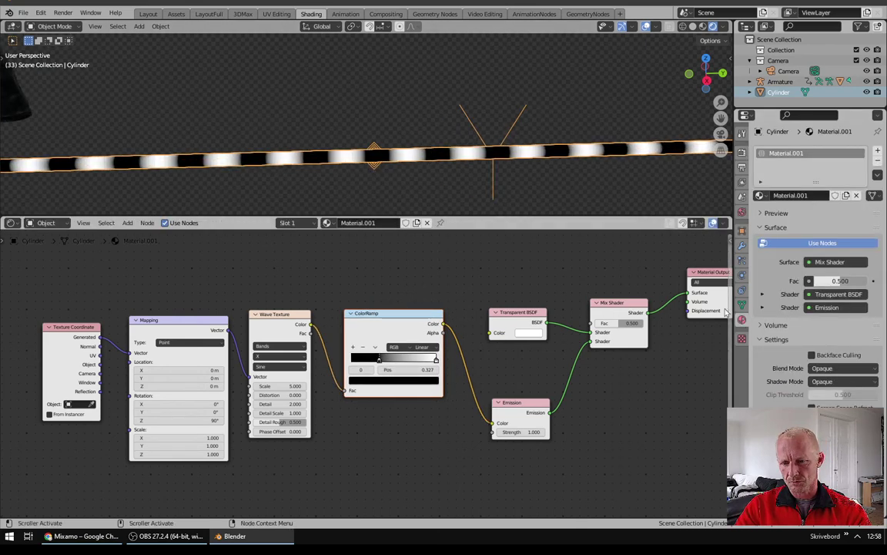
left_click(827, 368)
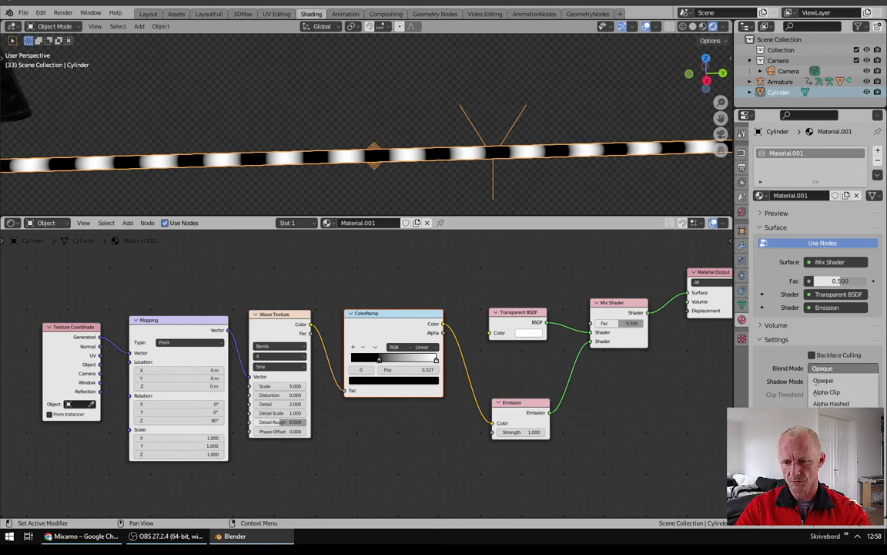
left_click(828, 414)
scroll(447, 167, "up", 2)
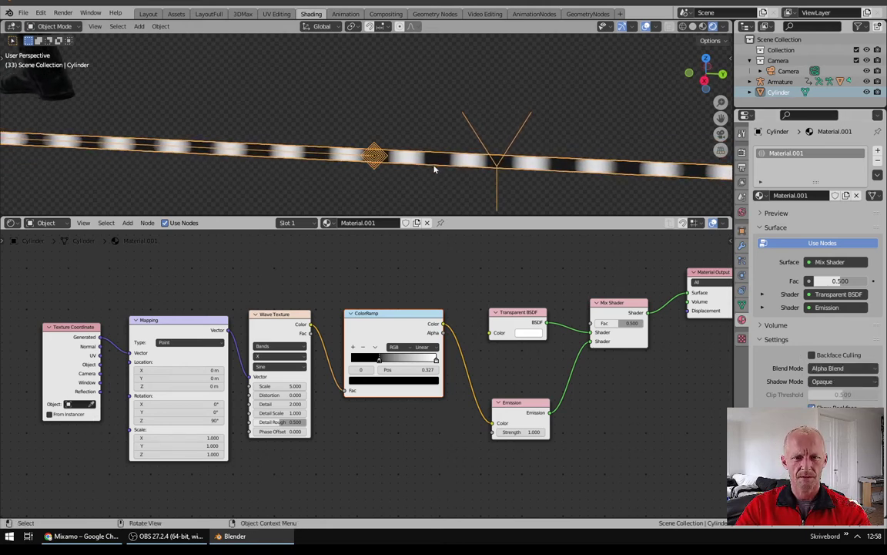
scroll(433, 166, "up", 5)
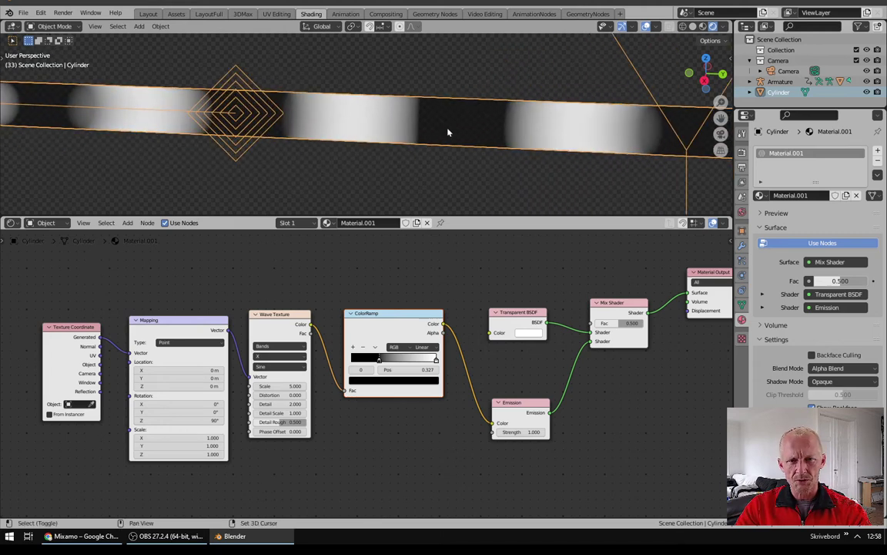
middle_click_drag(448, 132, 447, 153, "shift")
scroll(448, 154, "up", 2)
scroll(448, 154, "down", 2)
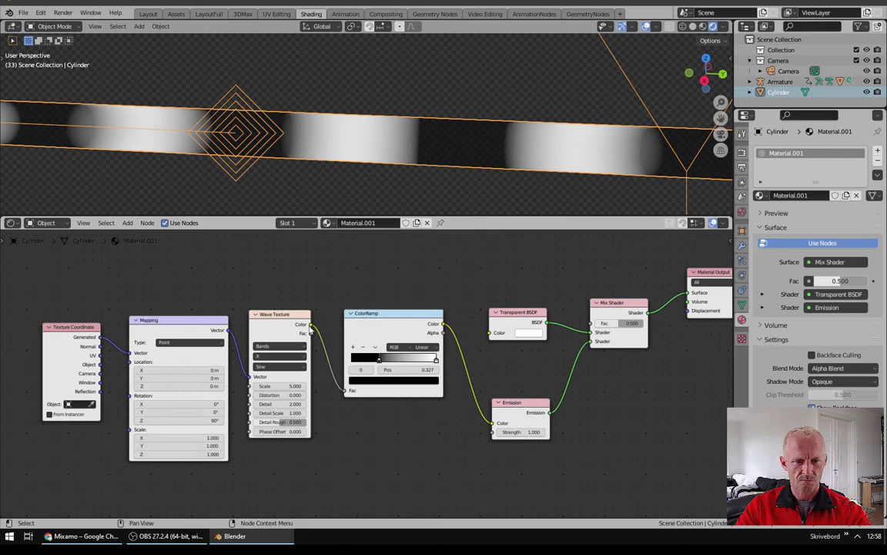
Step: Link the Wave Texture's Color output to the Mix Shader's Fac and inspect the rod's transparent gaps
left_click_drag(310, 324, 598, 323)
scroll(472, 158, "up", 6)
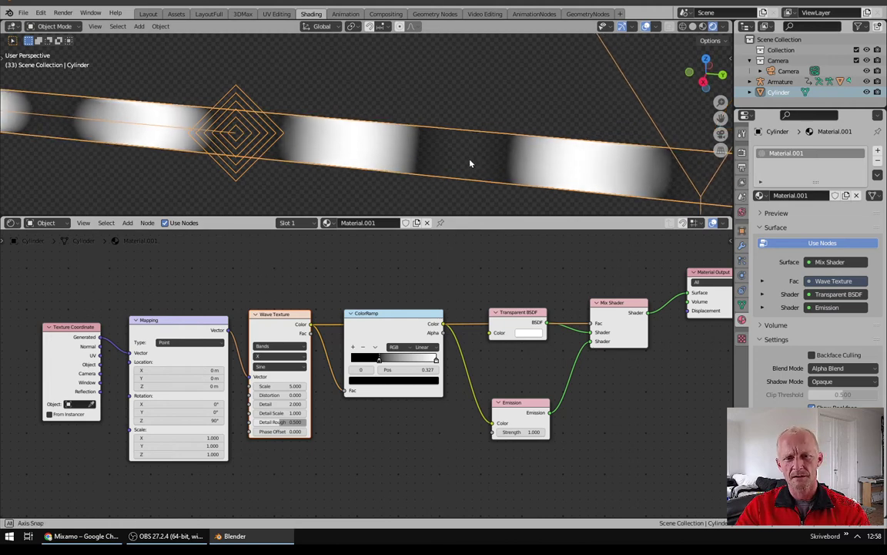
scroll(458, 156, "down", 7)
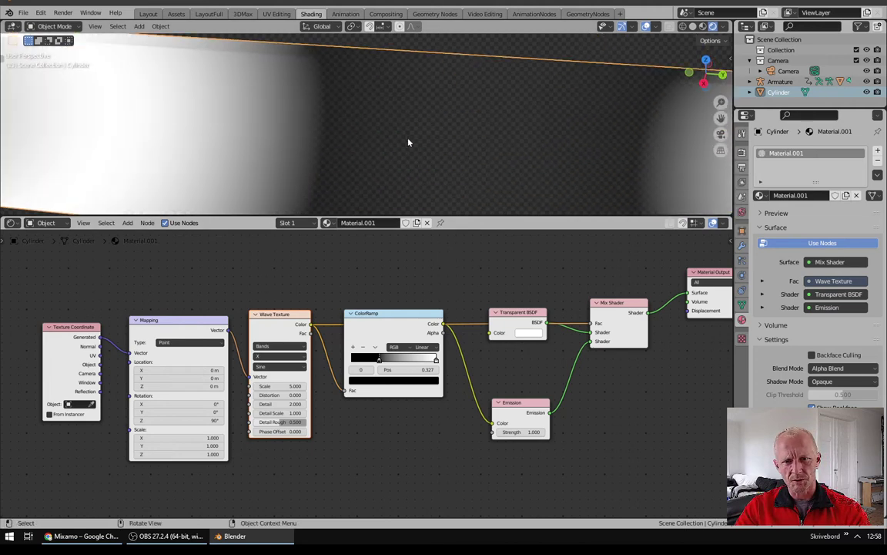
middle_click_drag(446, 155, 369, 178)
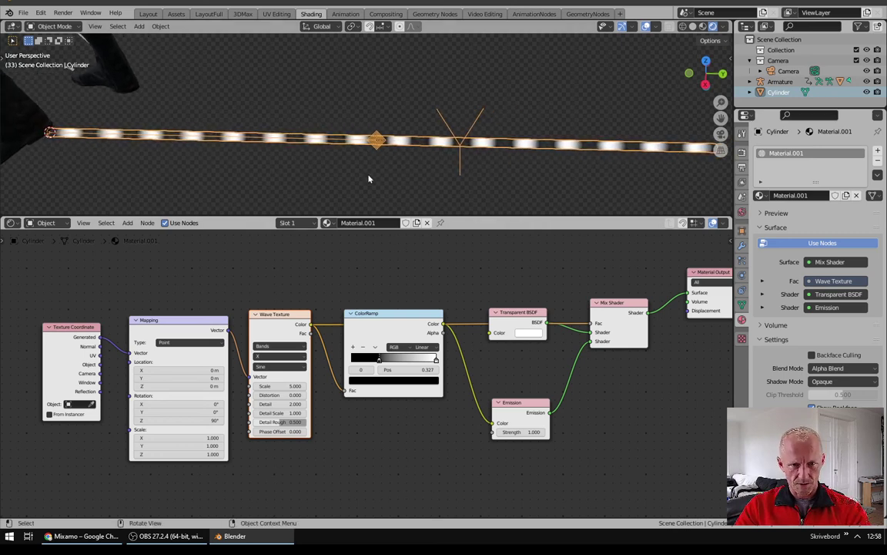
Step: Set the Mapping node's X location to 0.45 m and split off a Timeline area above the node editor
left_click_drag(188, 368, 223, 368)
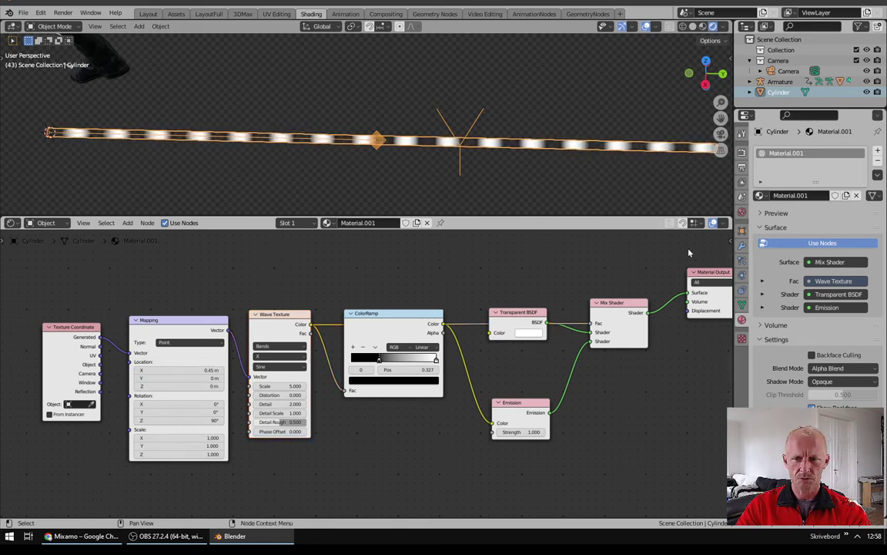
left_click_drag(732, 214, 728, 277)
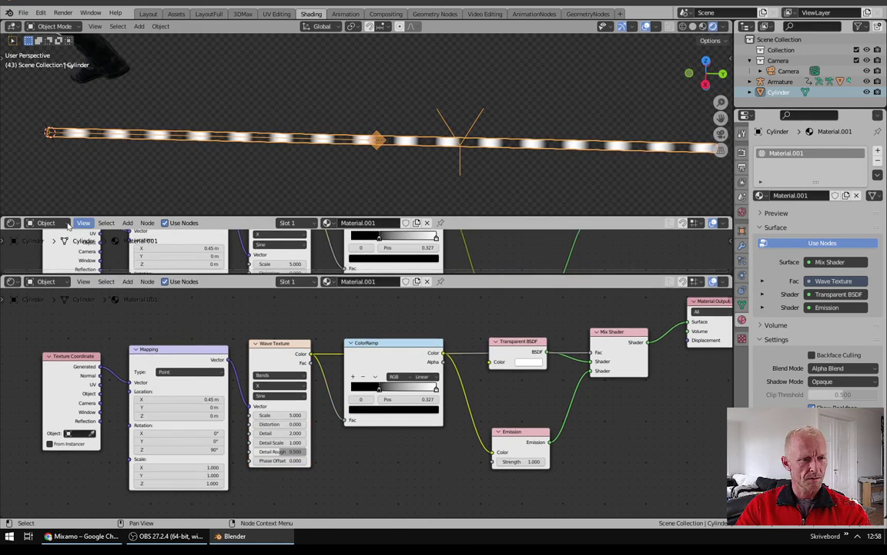
left_click(11, 222)
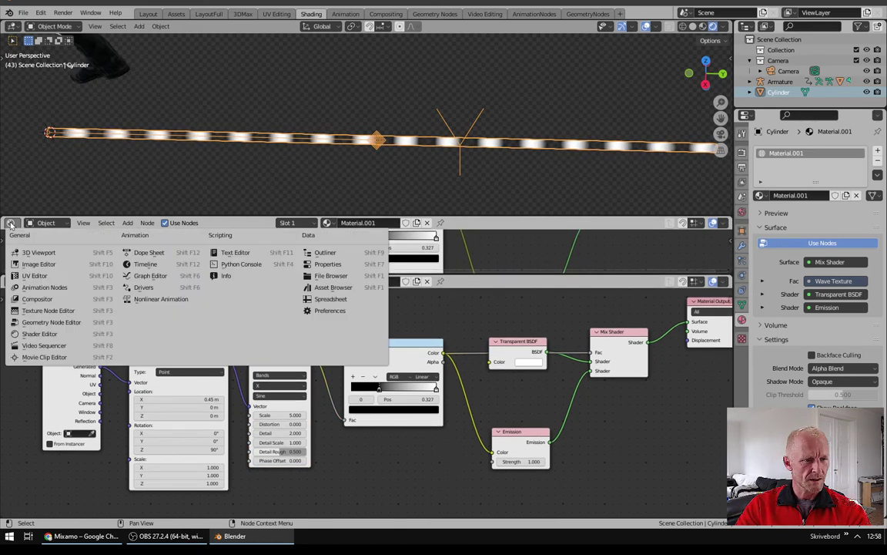
left_click(146, 265)
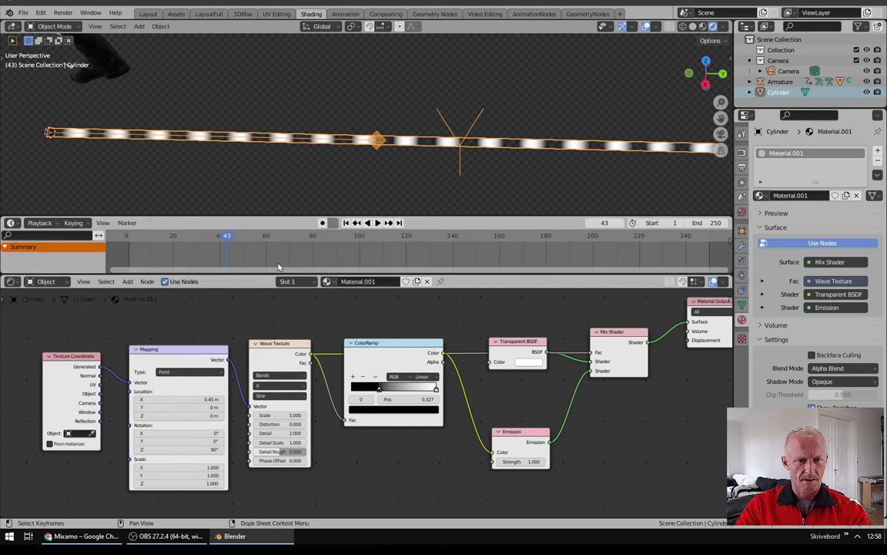
Step: Insert a keyframe on the Mapping node's Location values at frame 0
left_click(128, 243)
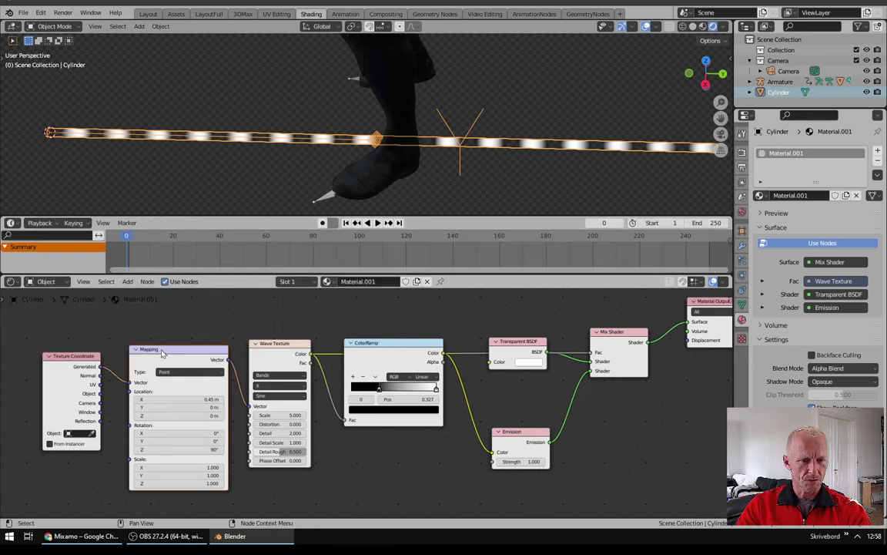
left_click_drag(162, 353, 163, 343)
key("i")
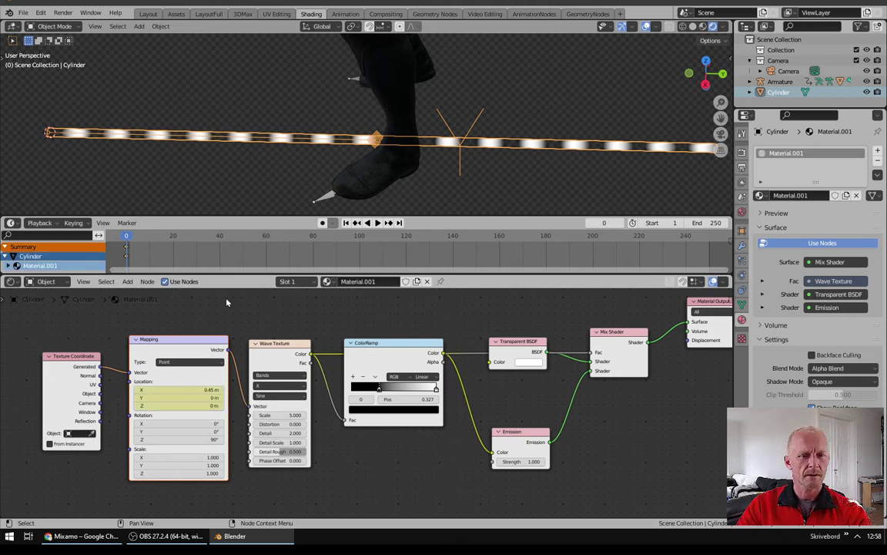
Step: Change the Timeline area to a Graph Editor, expand the cylinder material's node tree channels, and enlarge the area
left_click(10, 222)
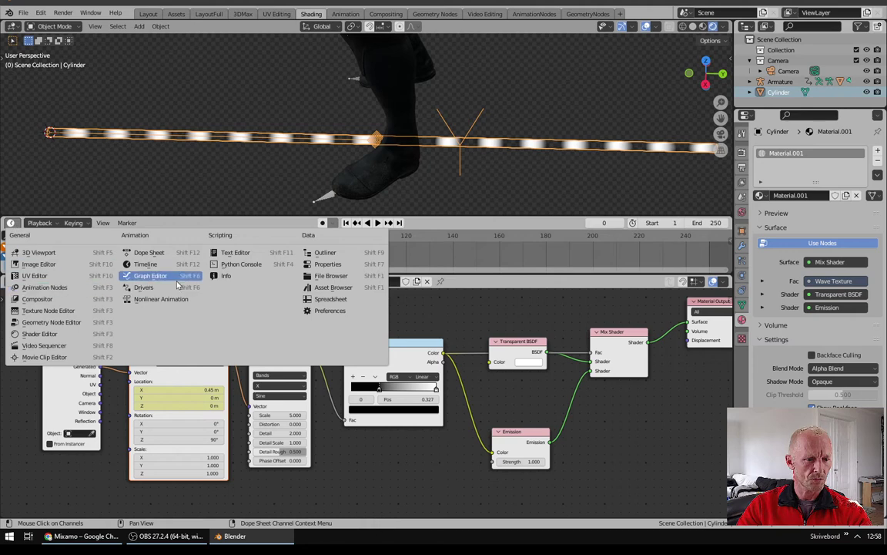
left_click(136, 252)
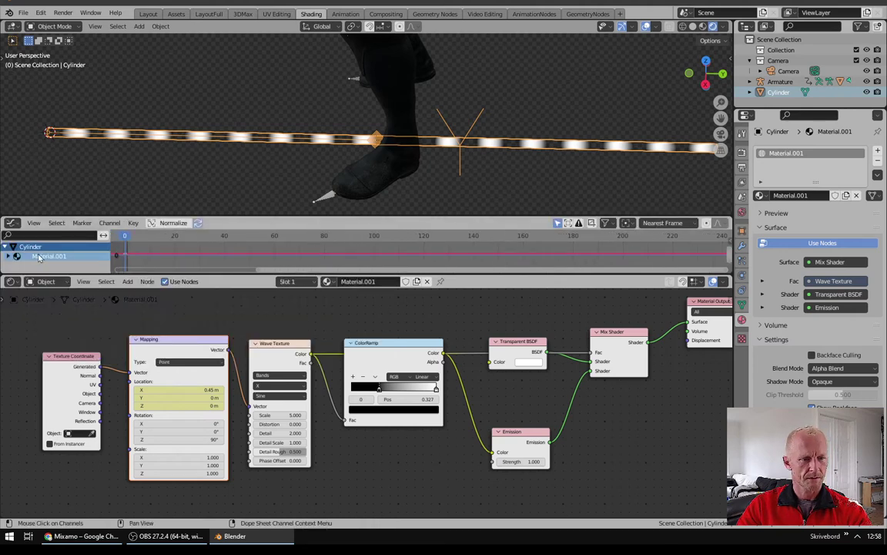
left_click(8, 257)
left_click(105, 281)
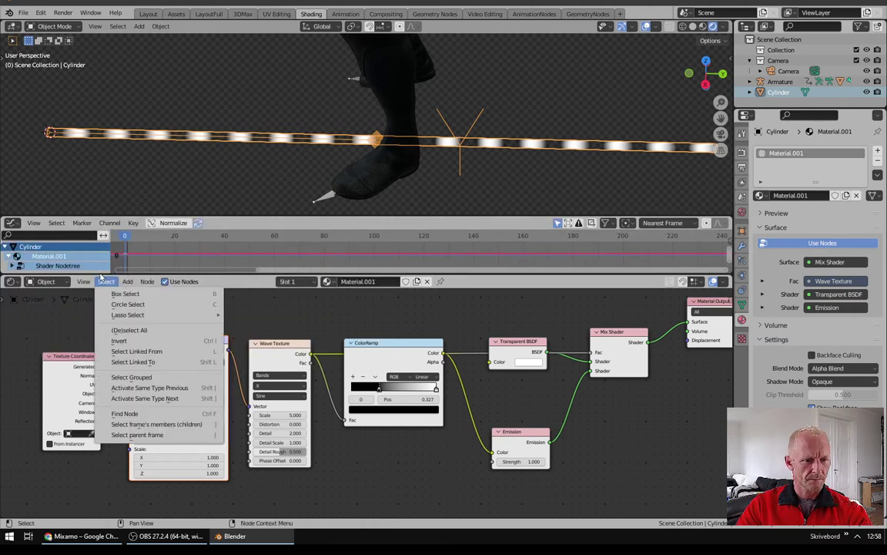
left_click_drag(218, 275, 217, 321)
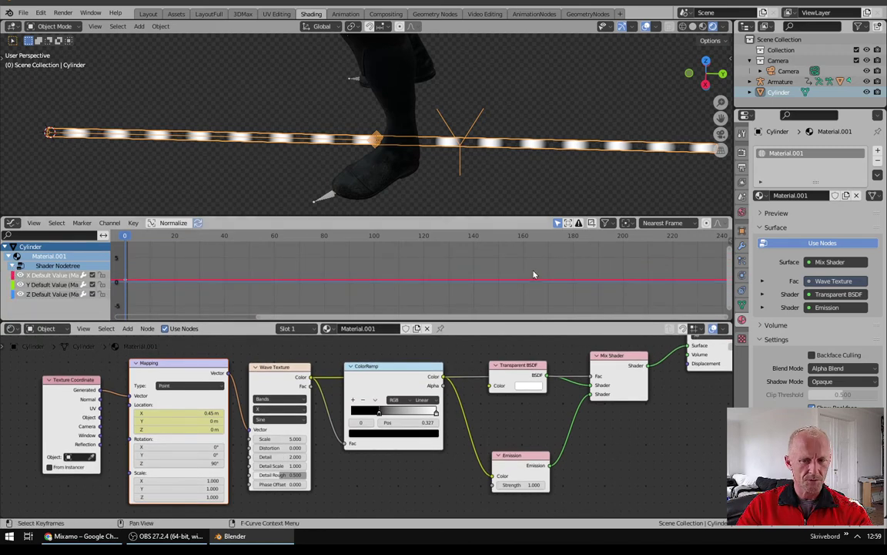
Step: Add a Generator modifier to the F-curve of the Mapping node's X location
key("n")
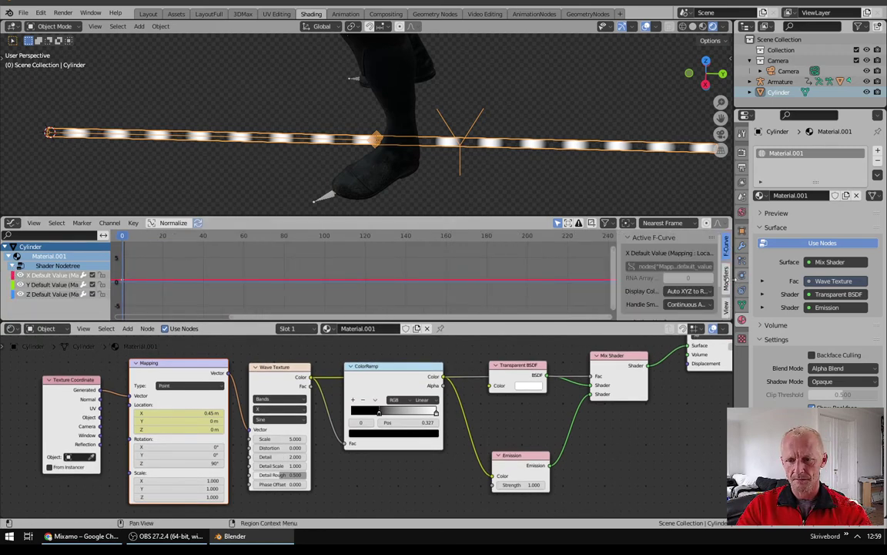
left_click(726, 274)
left_click(655, 238)
left_click(644, 251)
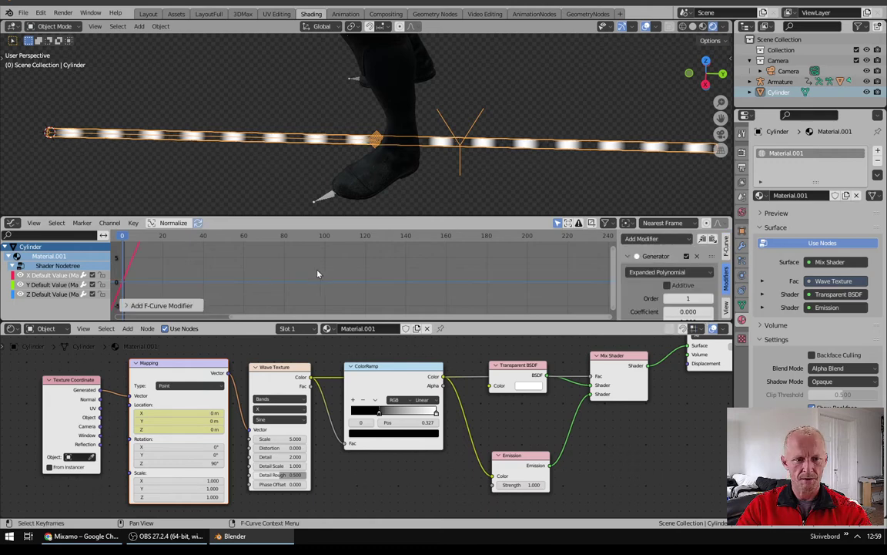
Step: Play the animation and raise the Generator modifier's x^1 coefficient to 12.790 to adjust the bands' movement
key("space")
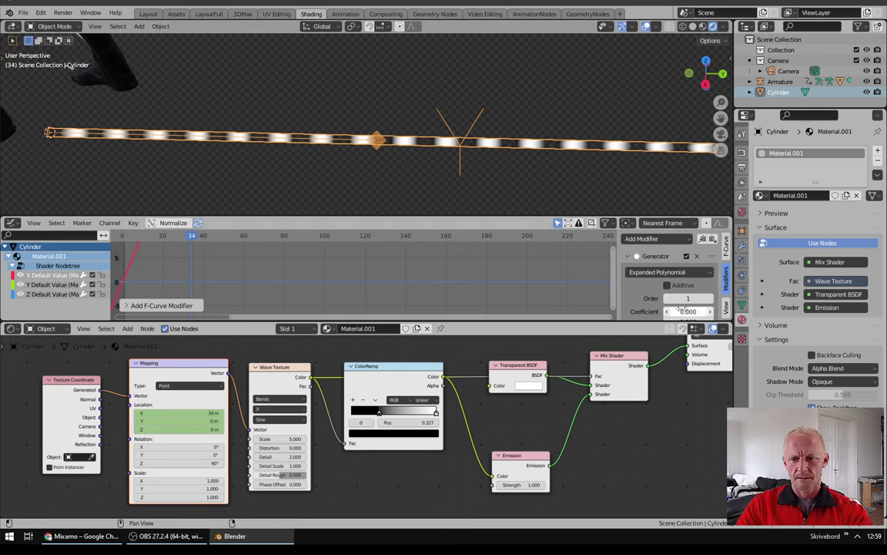
scroll(668, 292, "down", 1)
left_click_drag(688, 300, 727, 300)
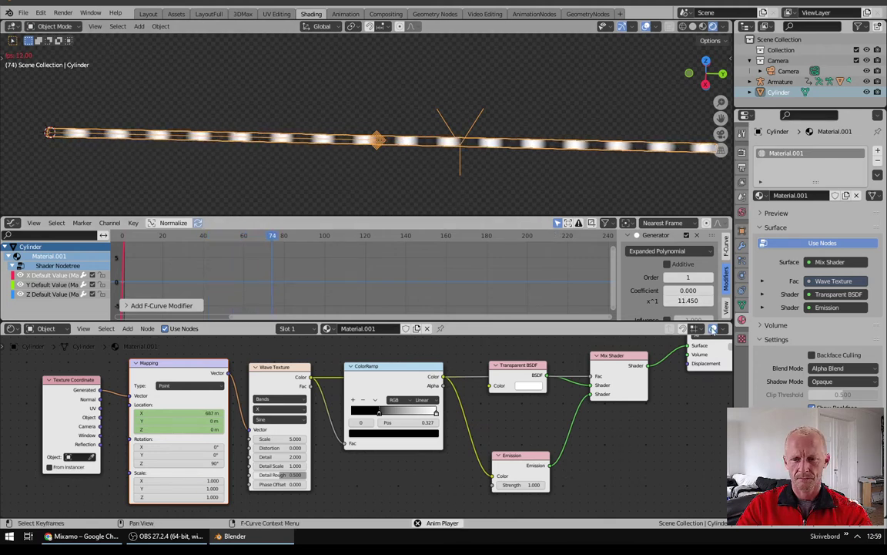
left_click_drag(688, 301, 694, 301)
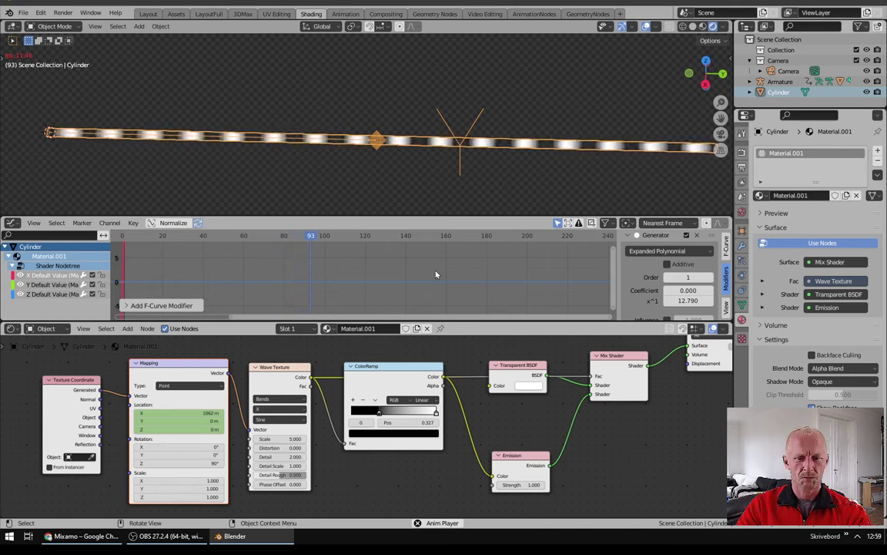
key("space")
Step: Set the ColorRamp's white end stop to a saturated orange and raise the Emission strength to 17.3
left_click(505, 426)
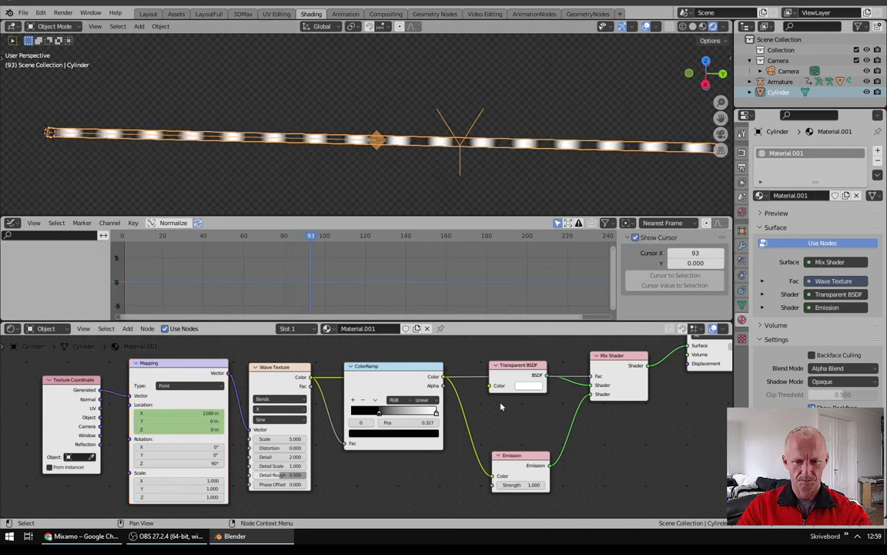
left_click(426, 433)
left_click_drag(382, 354, 376, 373)
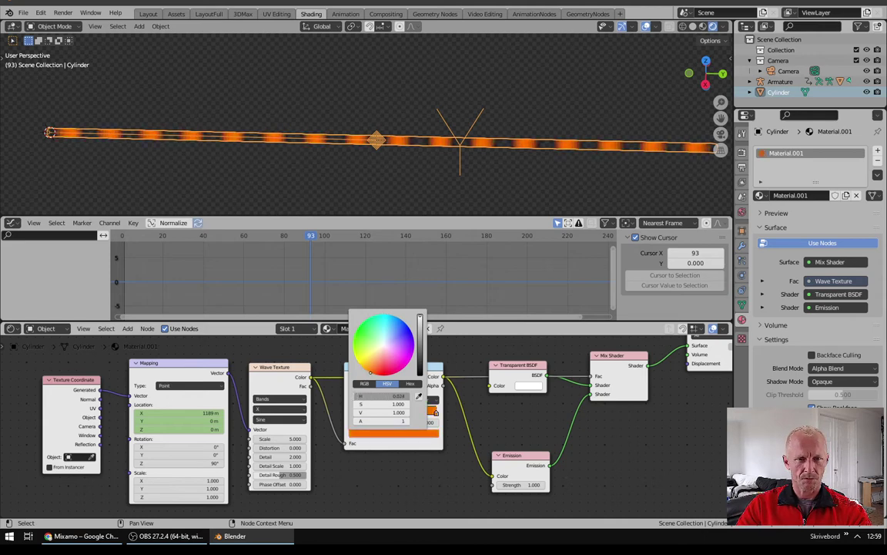
left_click_drag(518, 490, 601, 490)
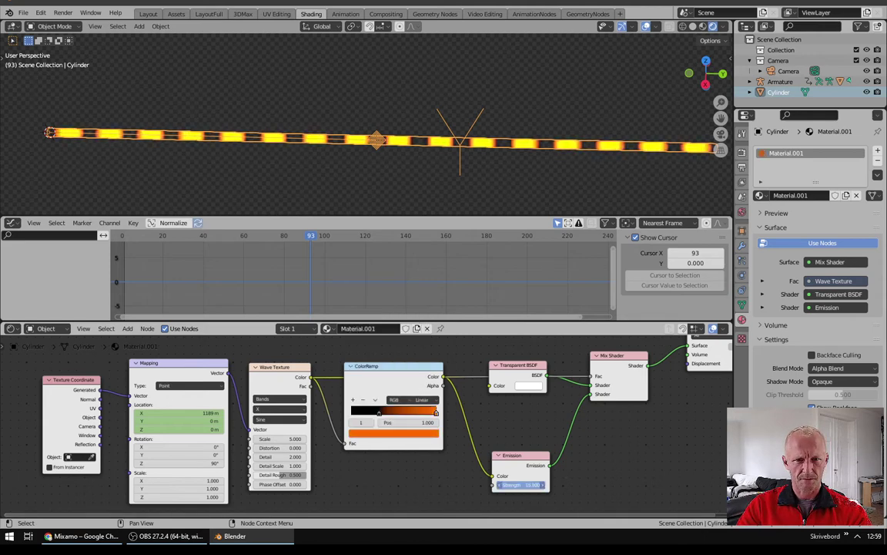
Step: Enable Bloom in the Eevee render settings and play the animation to preview the glowing rod
left_click(742, 152)
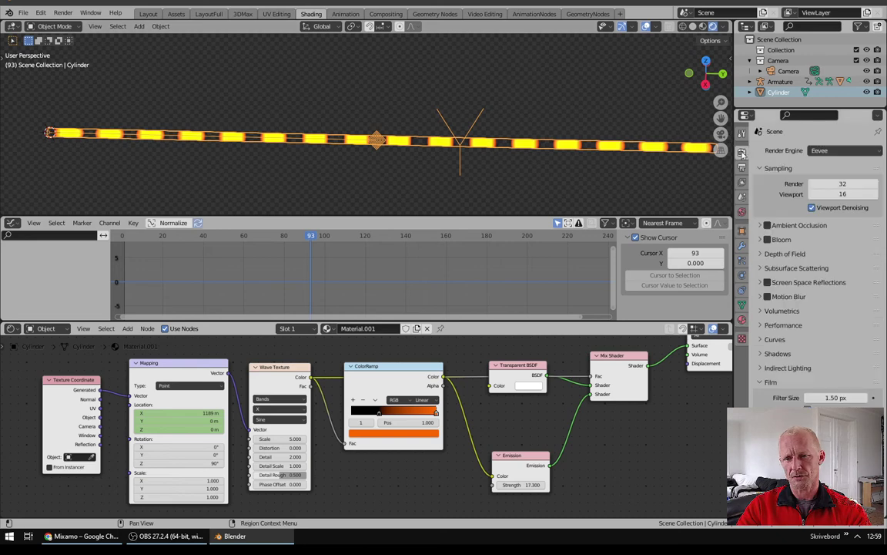
left_click(767, 239)
key("space")
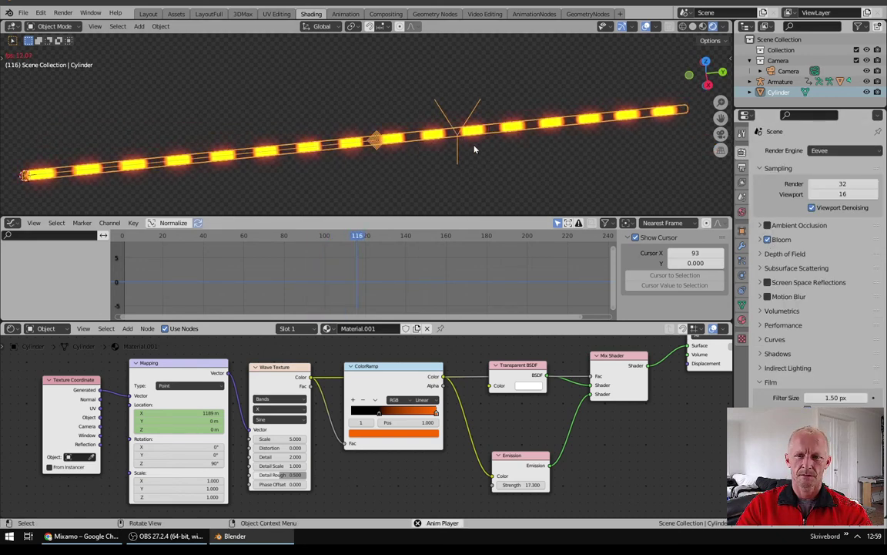
key("space")
scroll(408, 138, "down", 5)
scroll(406, 136, "down", 4)
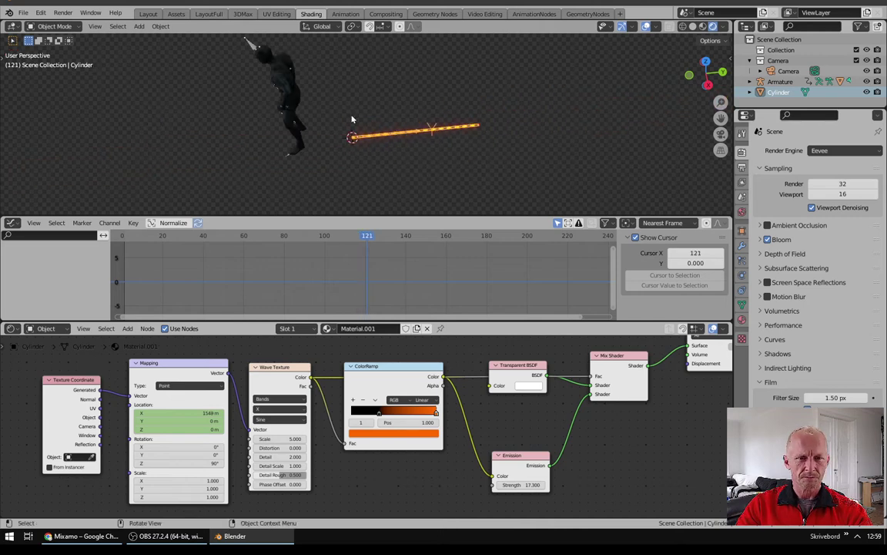
middle_click_drag(345, 125, 453, 155, "shift")
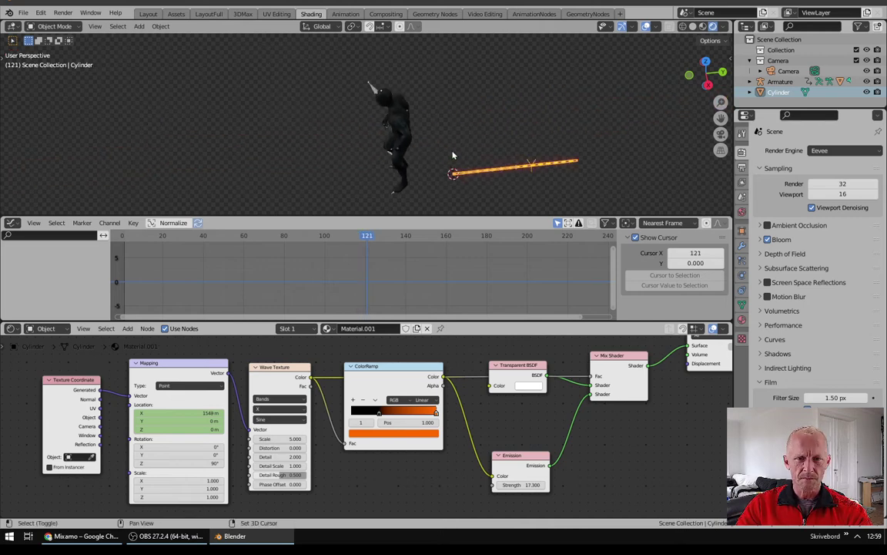
Step: Switch to the Layout workspace, select the character mesh, and enter Edit Mode close up on its face
left_click(148, 13)
mouse_move(198, 266)
middle_mouse_down()
mouse_move(358, 240)
mouse_move(280, 242)
mouse_move(231, 162)
middle_mouse_up()
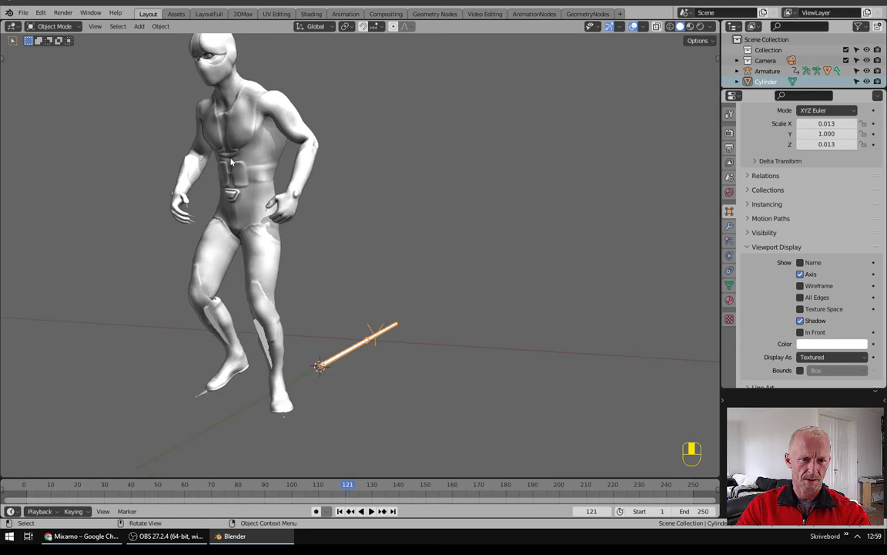
left_click(232, 155)
middle_click_drag(426, 140, 428, 191, "shift")
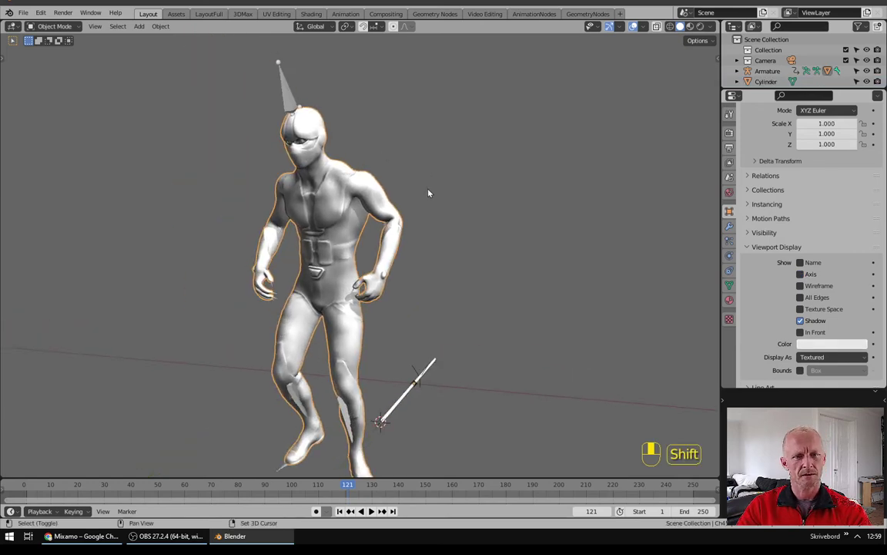
key("Tab")
scroll(416, 168, "up", 10)
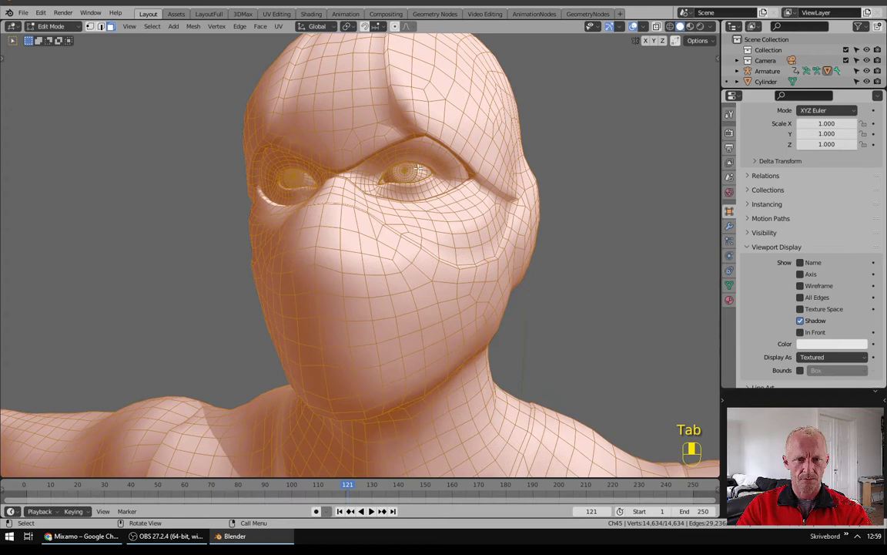
scroll(416, 168, "up", 2)
Step: Select only the centre vertex of the character's left pupil in vertex select mode
double_click(413, 176)
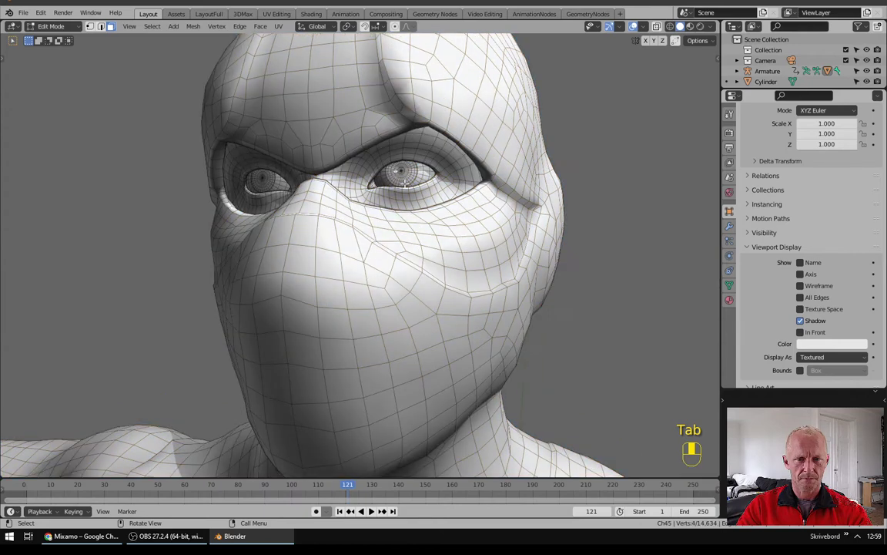
key("KP_Decimal")
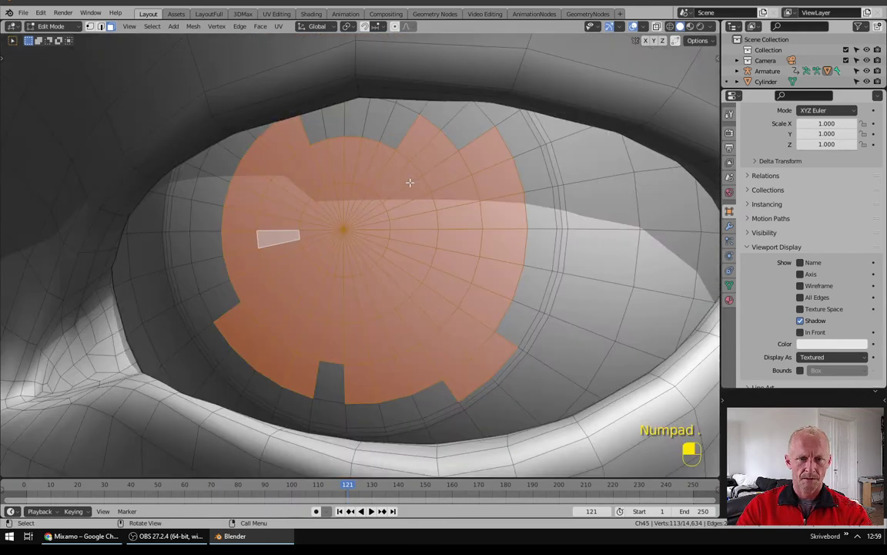
key("1")
left_click(343, 229)
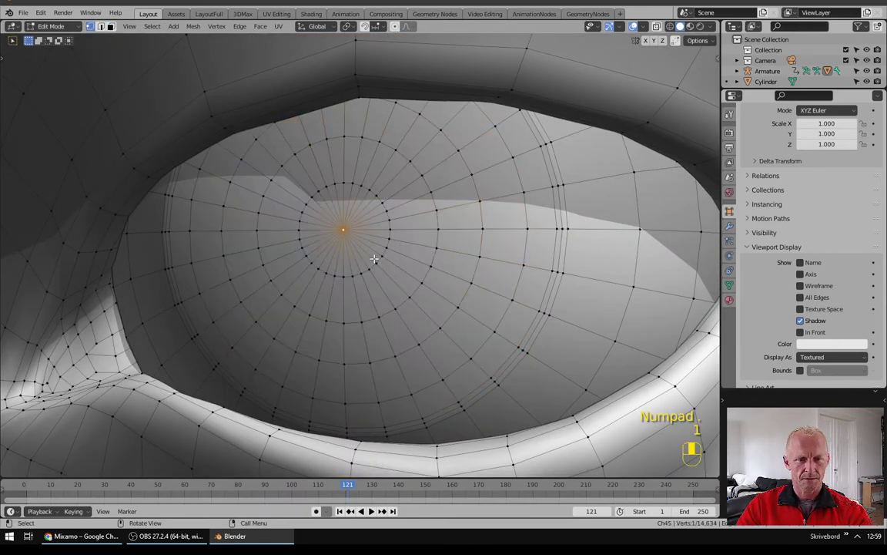
scroll(388, 256, "down", 6)
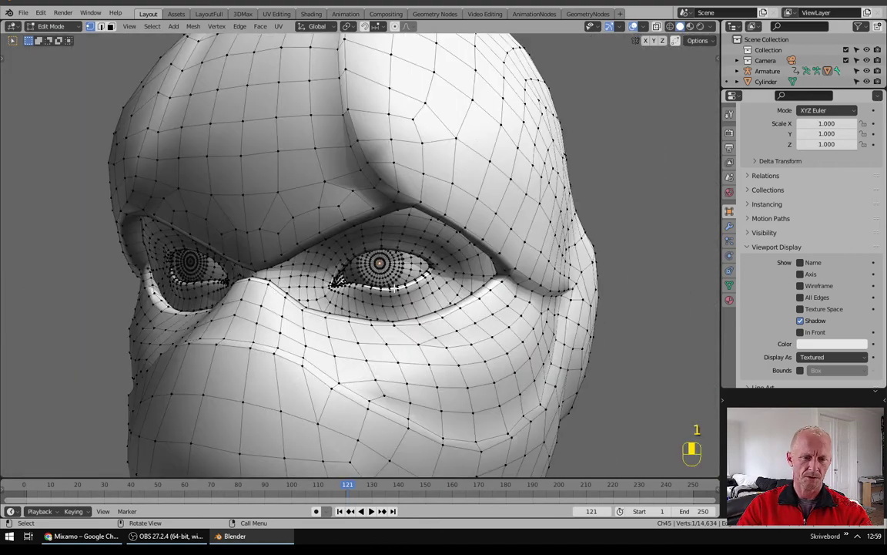
middle_click_drag(388, 257, 346, 294)
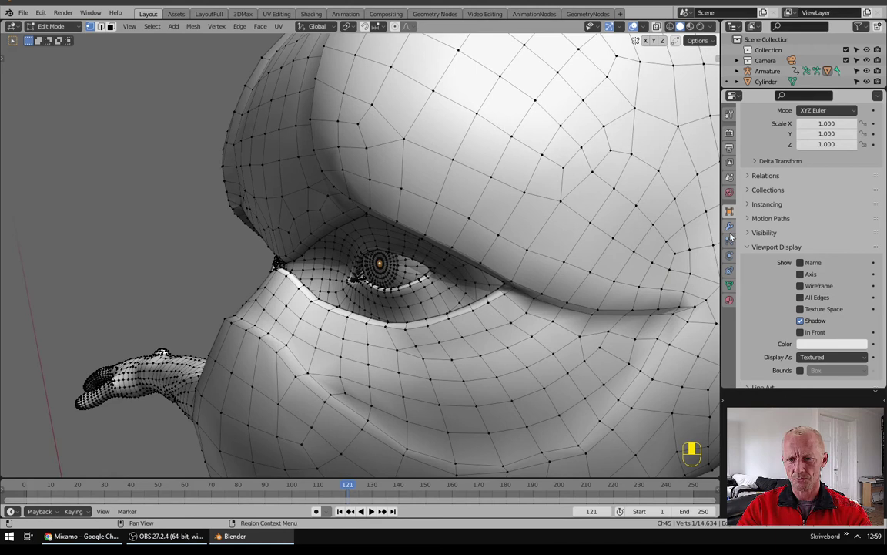
Step: Add a vertex group named LeftEye to the character mesh and assign the selected pupil vertex to it
left_click(729, 286)
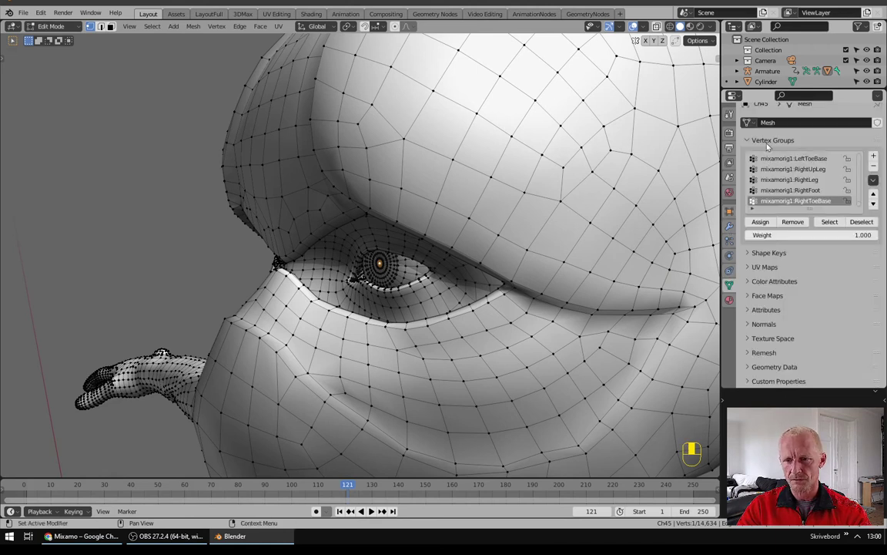
left_click(875, 156)
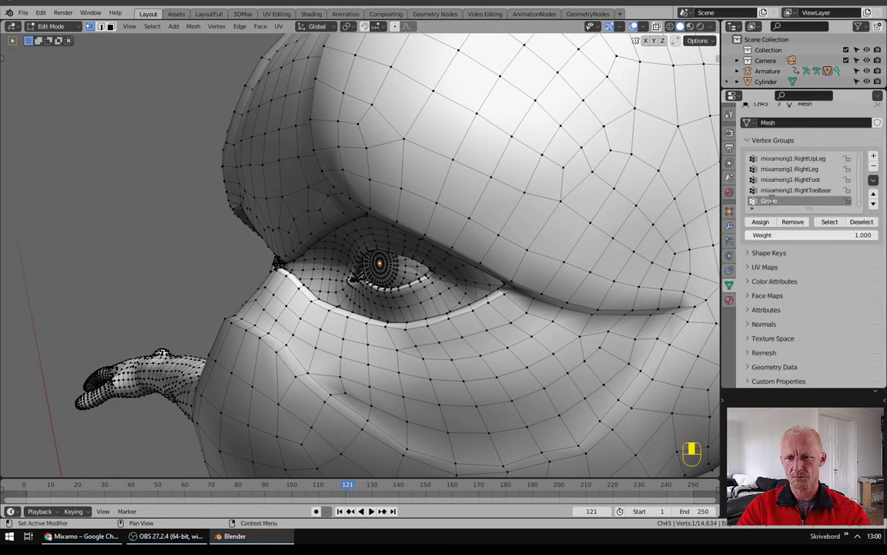
type("Left")
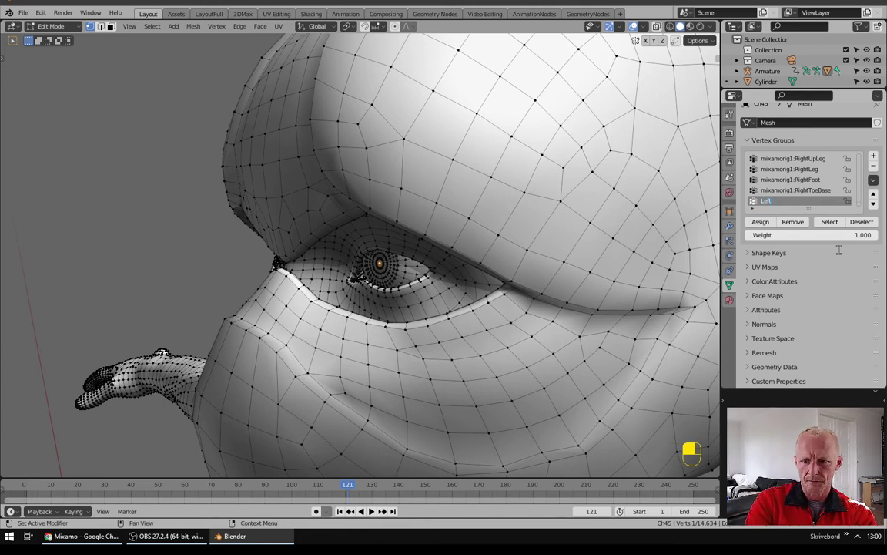
type("Eye")
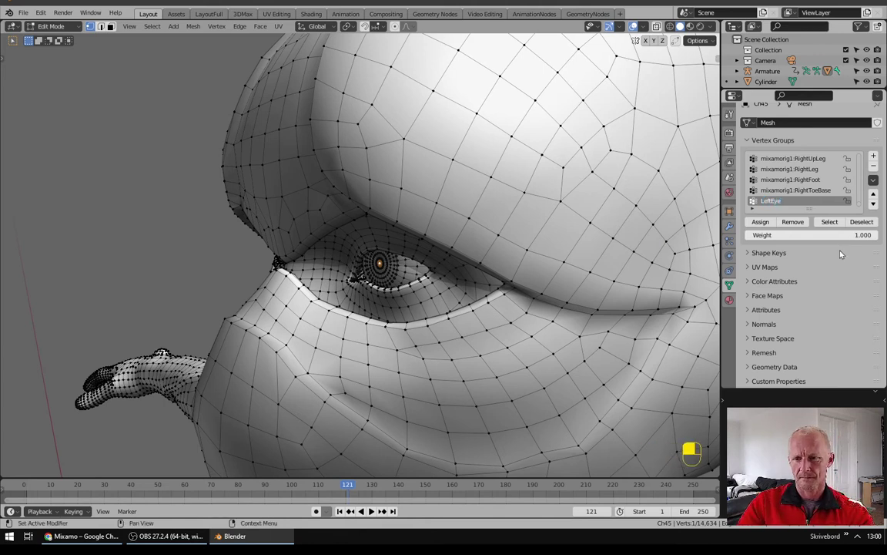
left_click(759, 222)
middle_click_drag(262, 291, 167, 246)
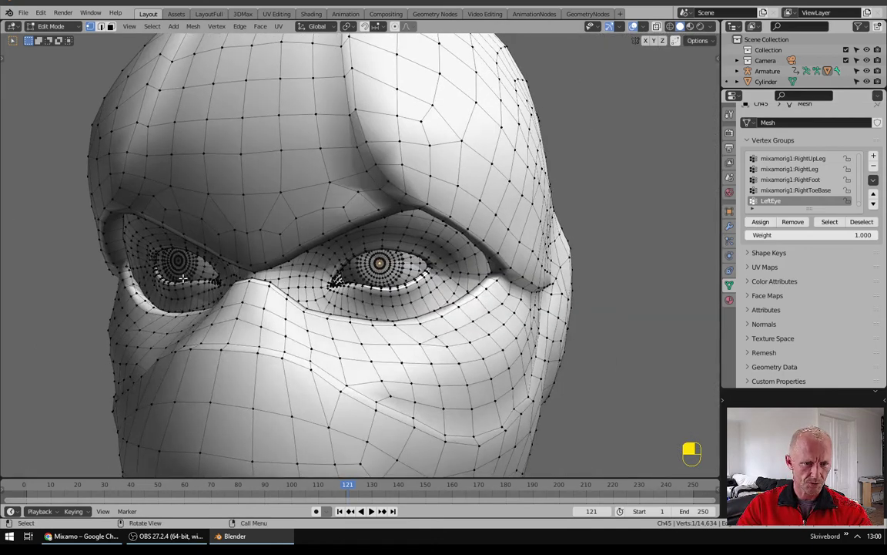
Step: Assign the centre vertex of the character's right pupil to a new vertex group named RightEye and leave Edit Mode
scroll(170, 250, "up", 3)
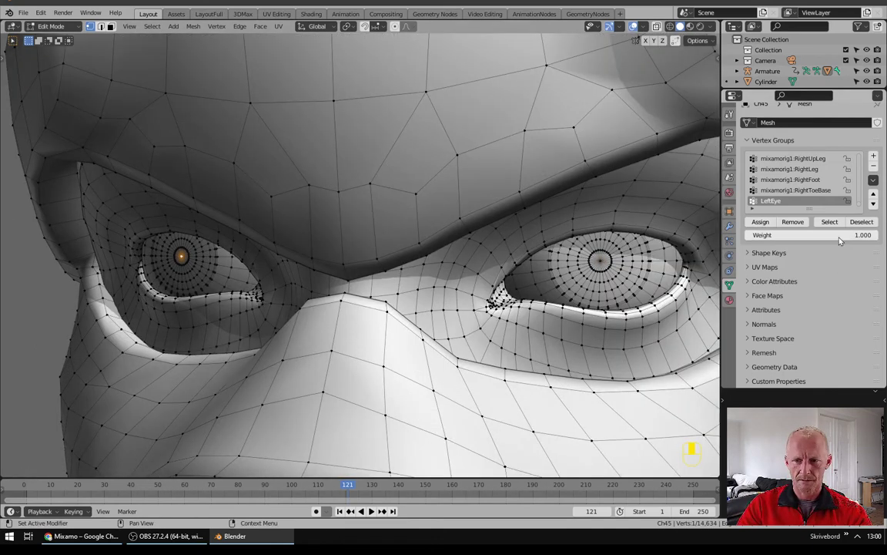
left_click(874, 158)
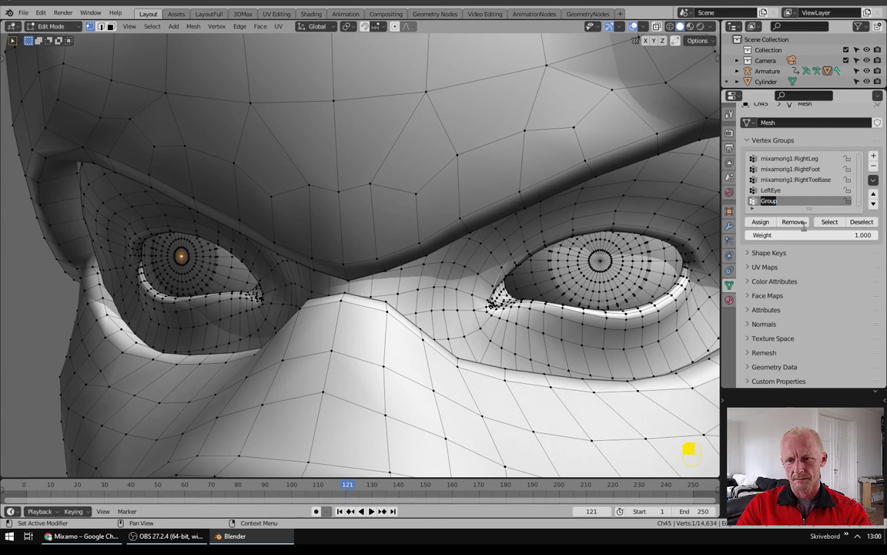
type("Right")
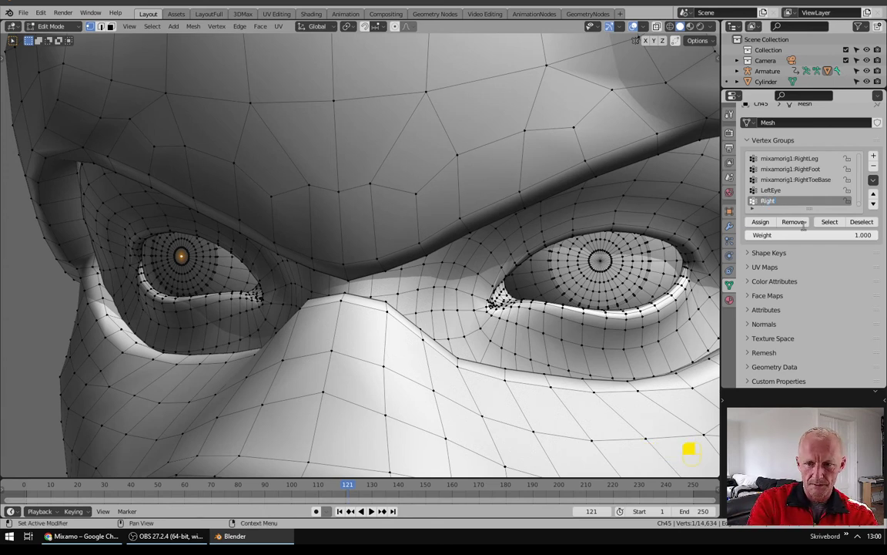
type("Eye")
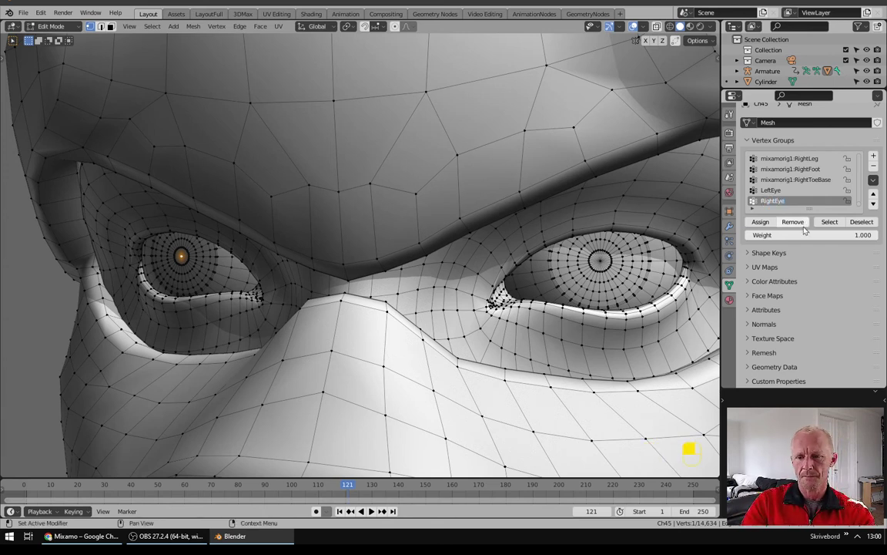
scroll(309, 158, "down", 8)
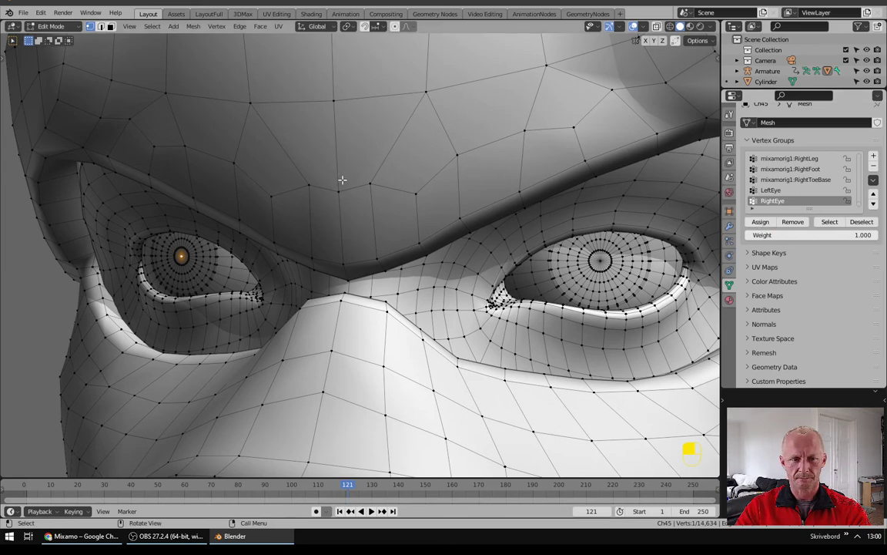
middle_click_drag(335, 193, 351, 231)
key("Tab")
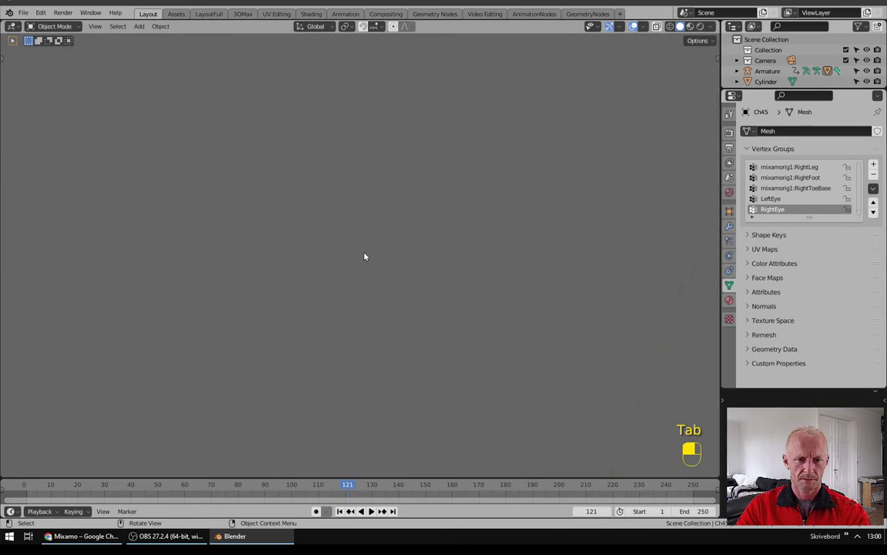
Step: Select the laser rod and add a Copy Location constraint to it
scroll(369, 258, "down", 6)
mouse_move(367, 302)
middle_mouse_down("shift")
mouse_move(386, 270)
mouse_move(362, 288)
middle_mouse_up("shift")
scroll(367, 286, "up", 3)
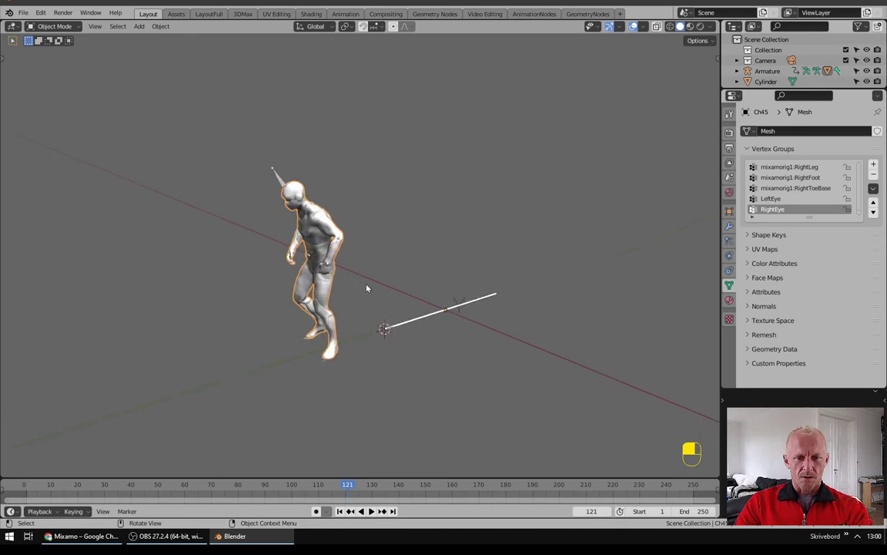
left_click(431, 313)
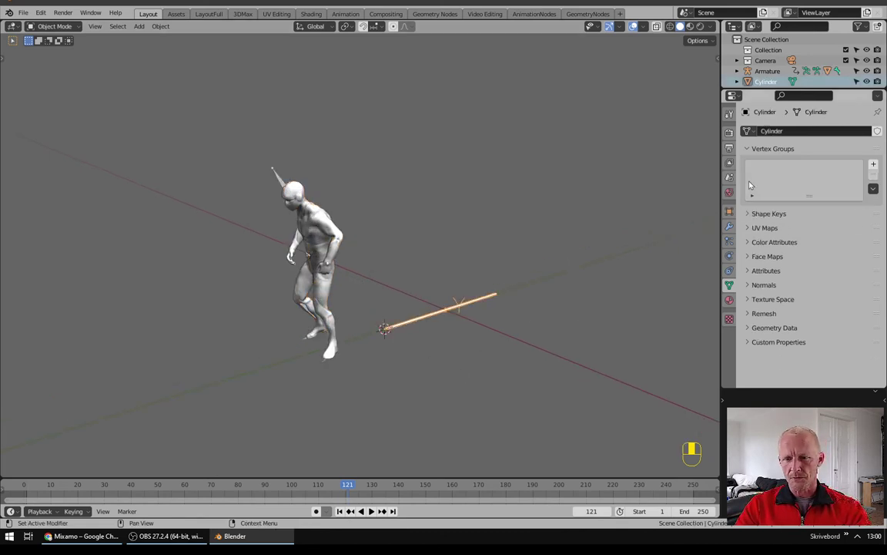
left_click(729, 271)
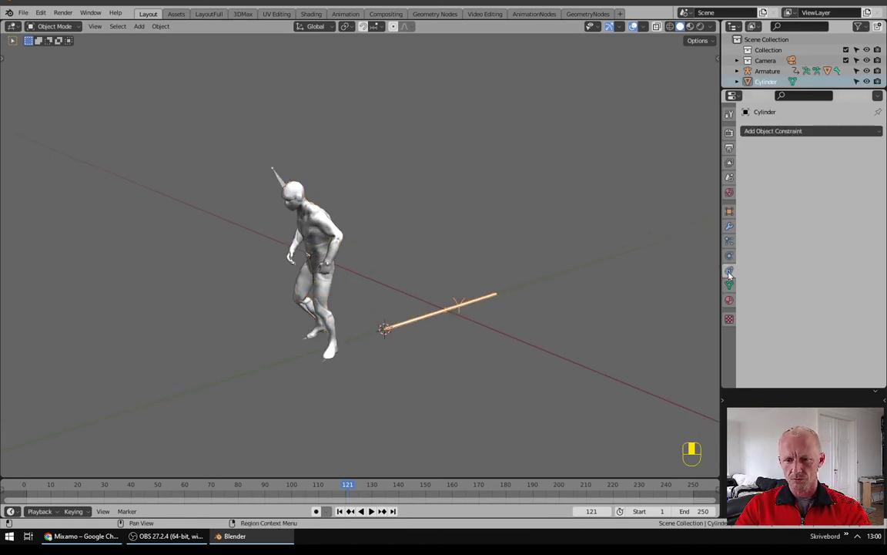
left_click(780, 131)
left_click(709, 161)
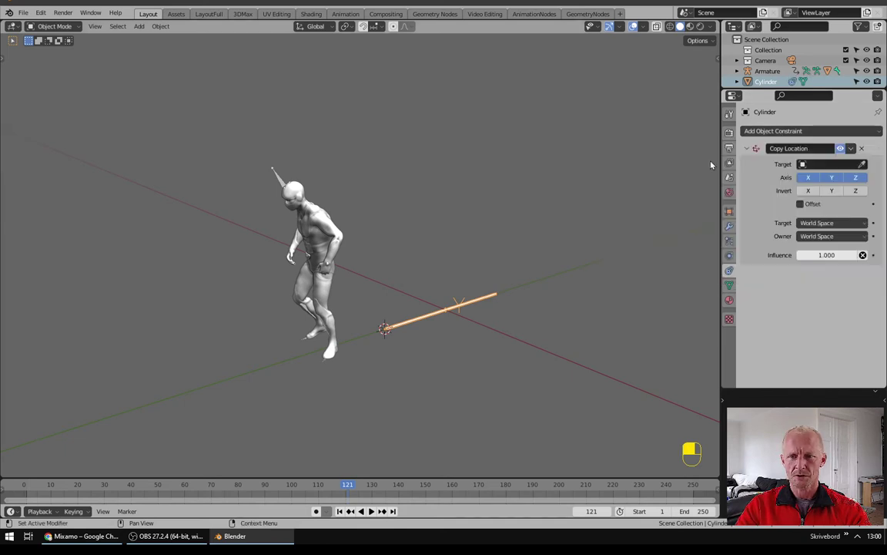
Step: Target the rod's Copy Location constraint at the Ch45 mesh, using the RightEye vertex group
left_click(804, 165)
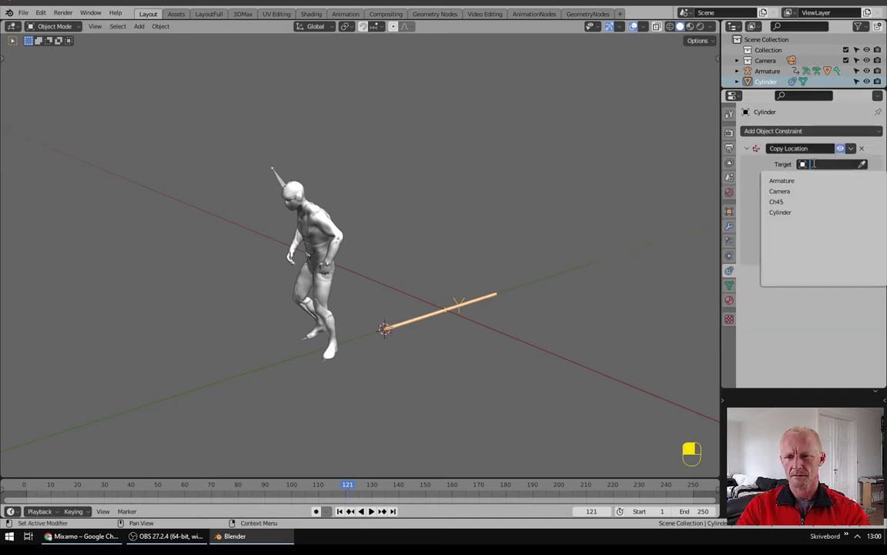
left_click(776, 201)
left_click(802, 177)
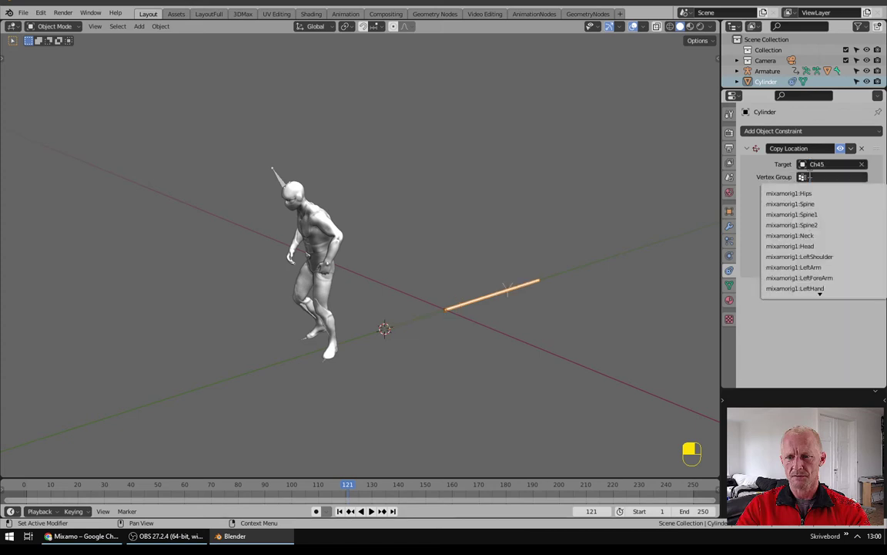
type("r")
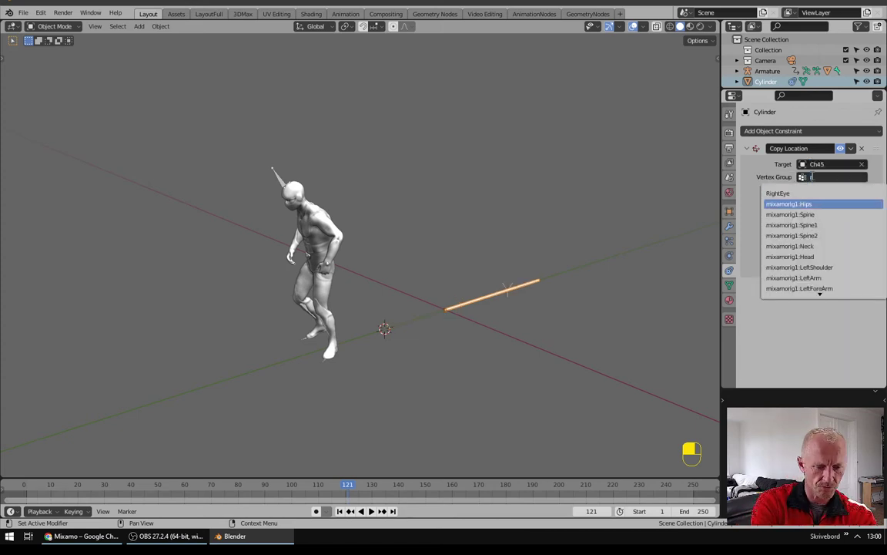
type("igh")
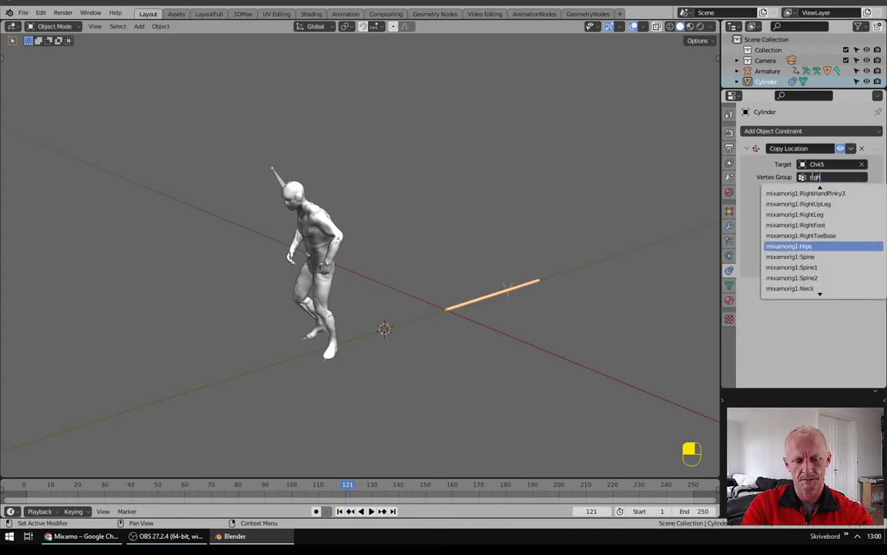
type("t")
key("Return")
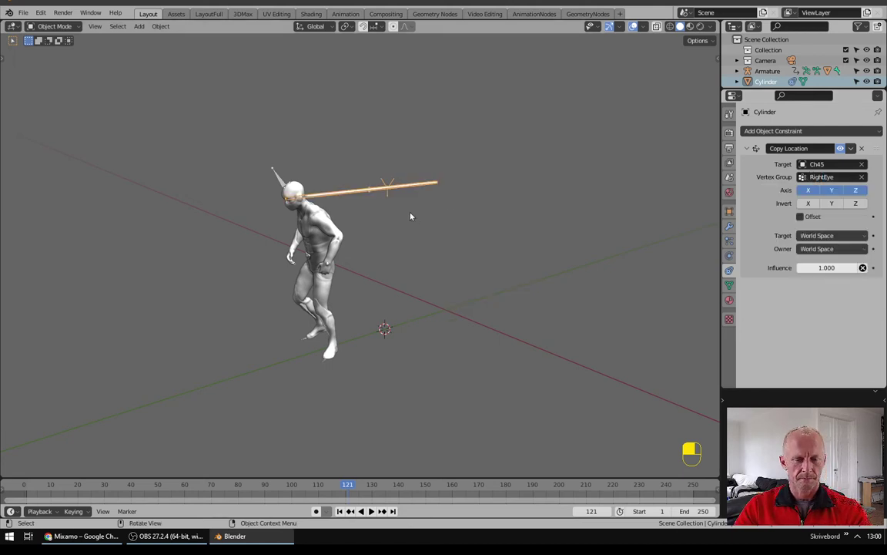
Step: Add a sphere empty, scale it down, and place it on the ground in front of the character
middle_click_drag(430, 288, 357, 274)
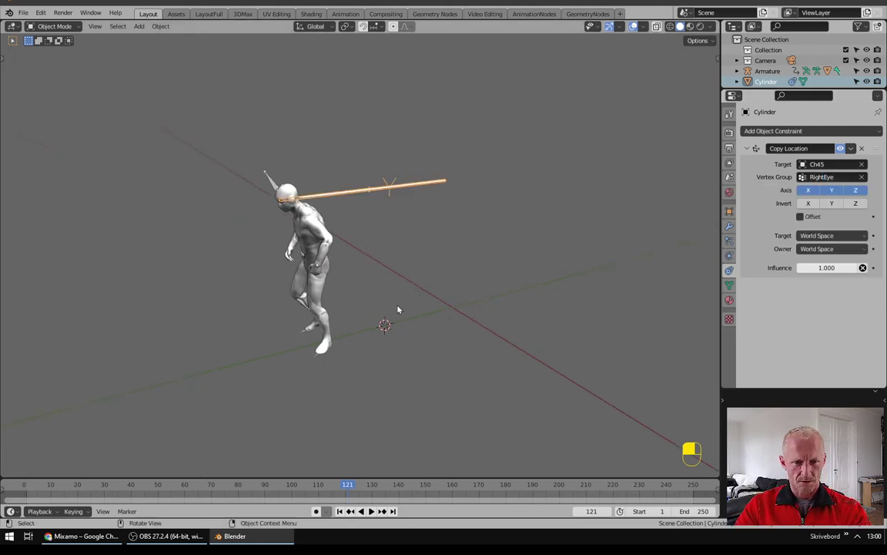
key("shift+a")
mouse_move(370, 411)
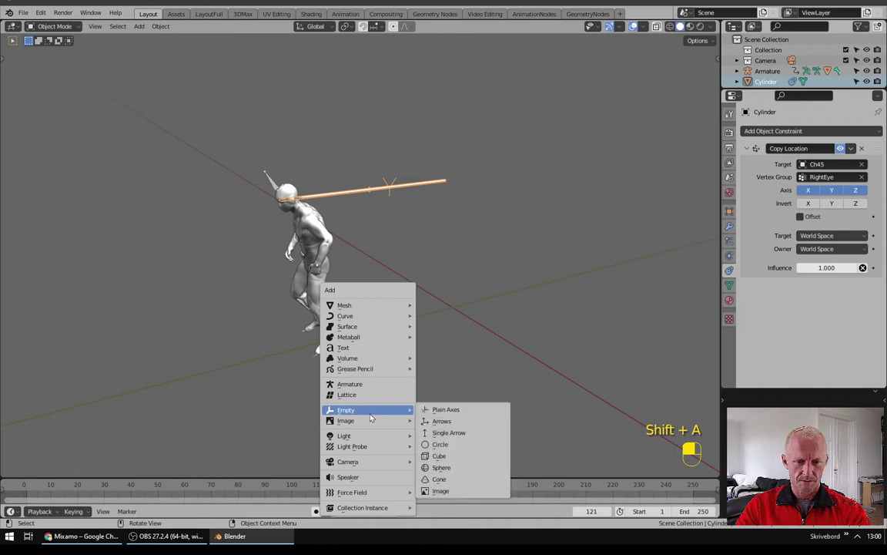
left_click(441, 467)
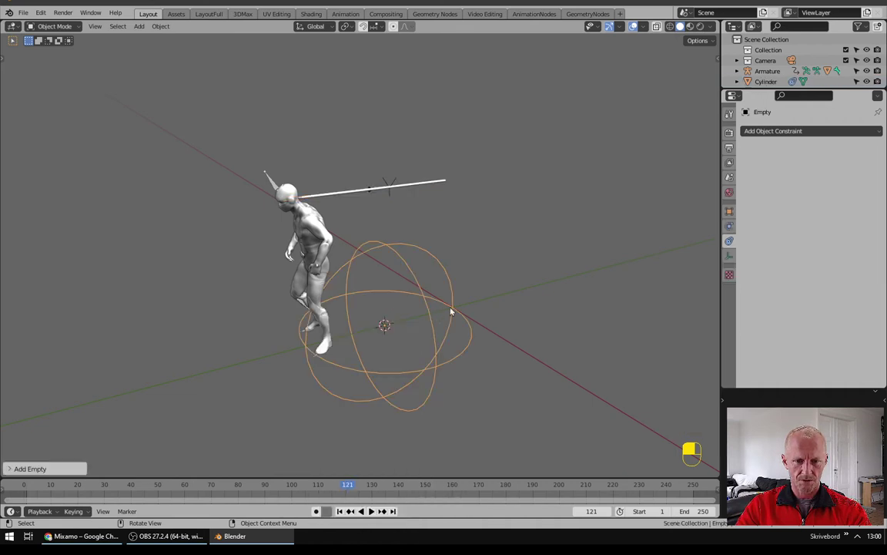
key("s")
left_click(431, 258)
key("g")
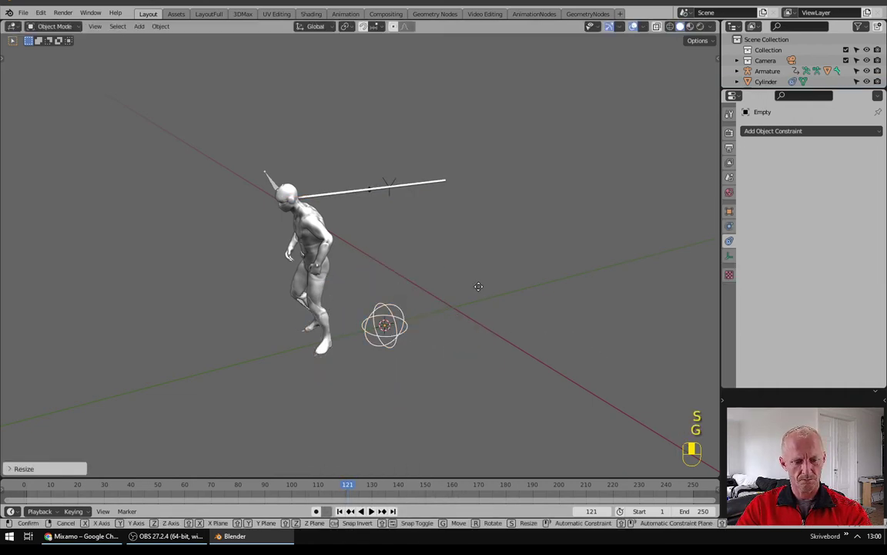
left_click(218, 336)
Step: Select the laser rod and add a Track To constraint to it
scroll(218, 337, "down", 4)
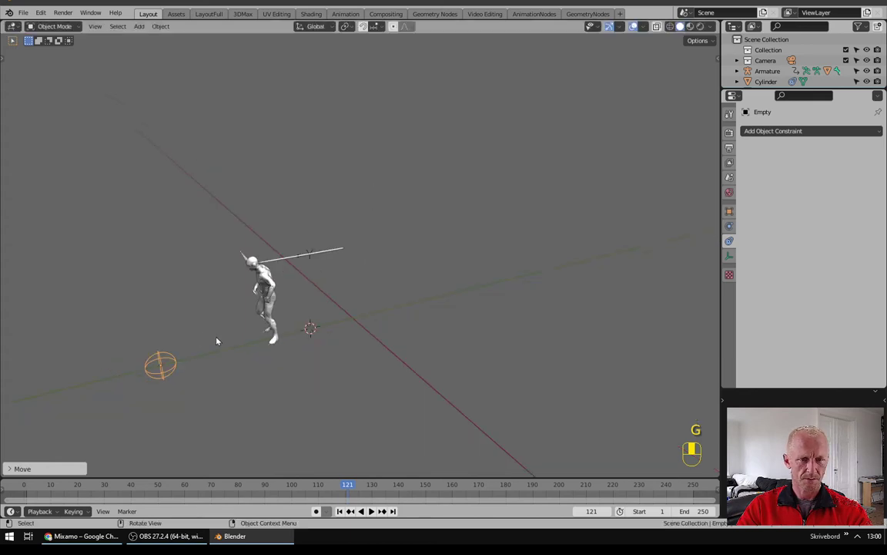
middle_click_drag(218, 339, 282, 337, "shift")
scroll(268, 336, "up", 4)
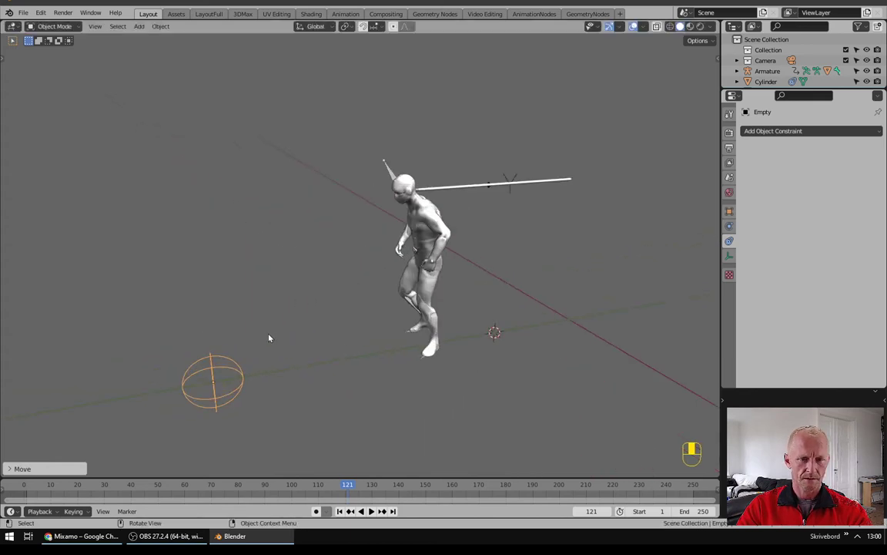
left_click(485, 188)
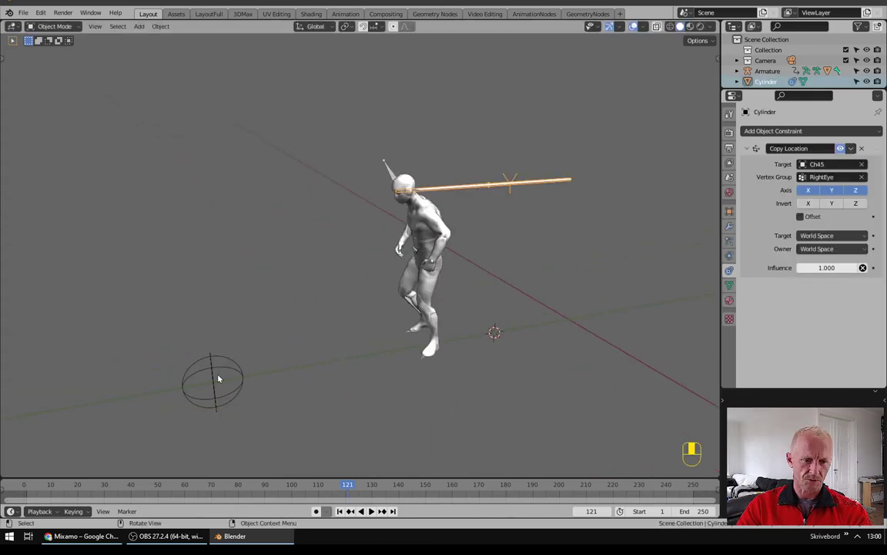
left_click(779, 131)
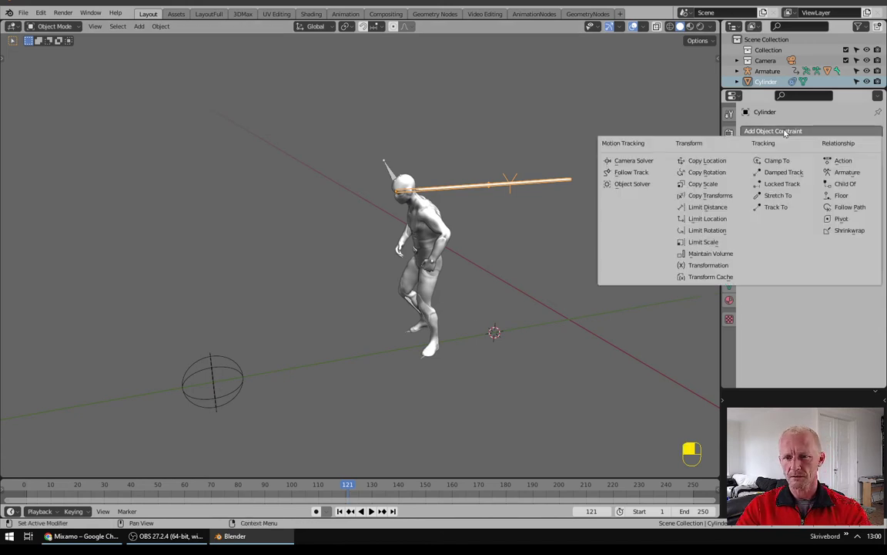
left_click(773, 206)
Step: Target the Track To constraint at Empty, with track axis Y and up axis Z
scroll(786, 290, "down", 1)
left_click(816, 286)
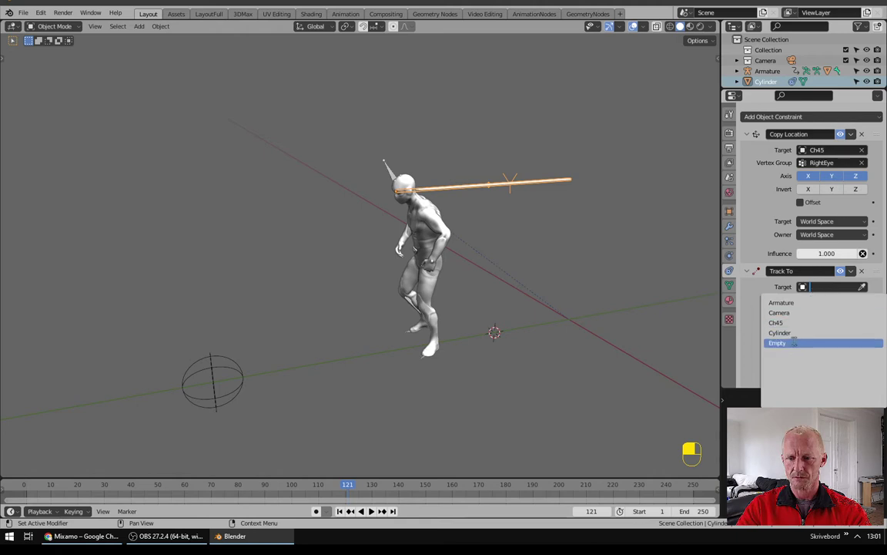
left_click(795, 344)
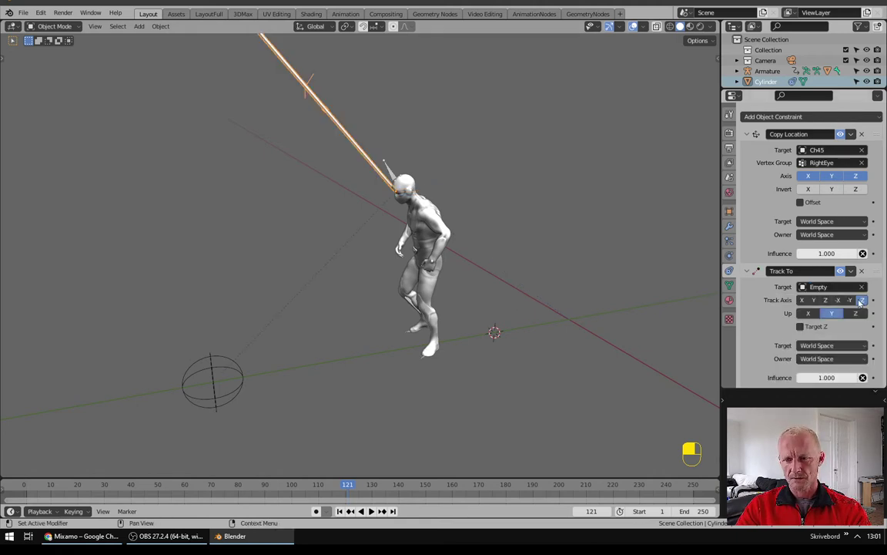
left_click(814, 300)
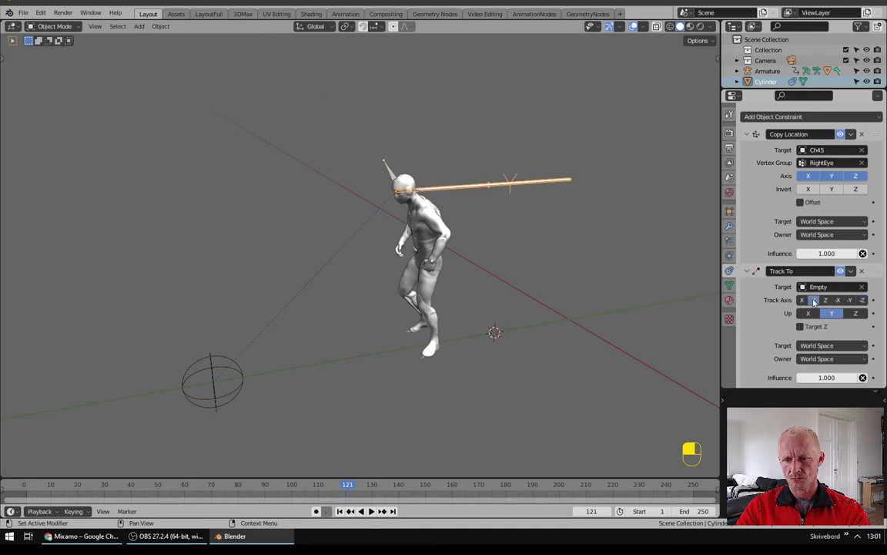
left_click(855, 313)
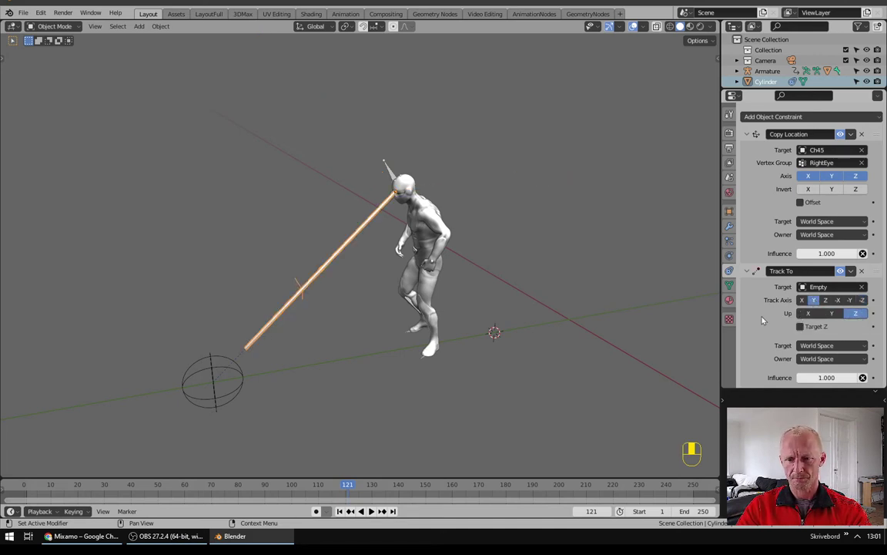
Step: Test the rod's tracking by moving the sphere empty around, and cancel the move
middle_click_drag(316, 288, 303, 283)
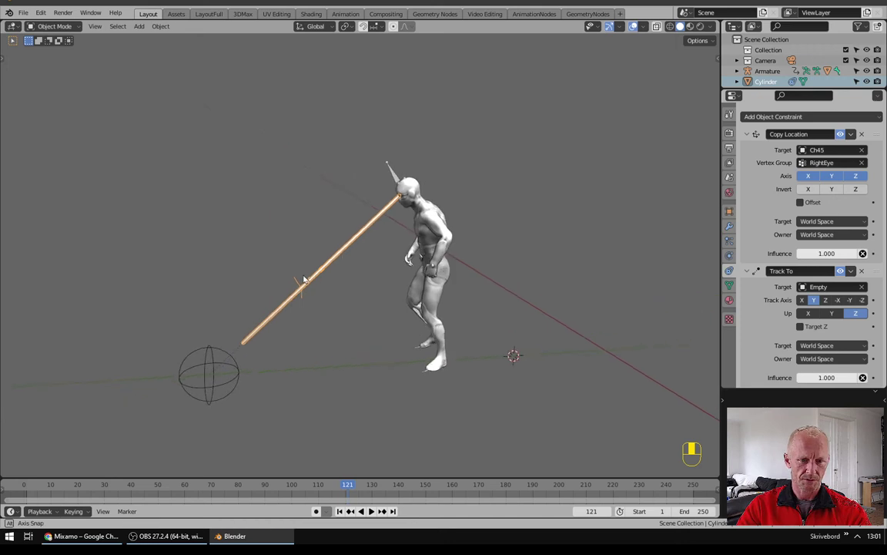
left_click(216, 380)
key("g")
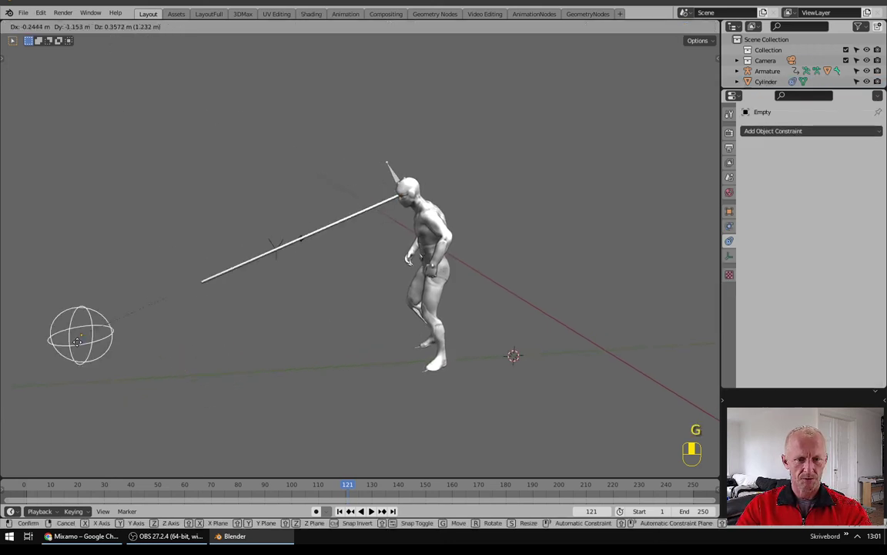
left_click(256, 374)
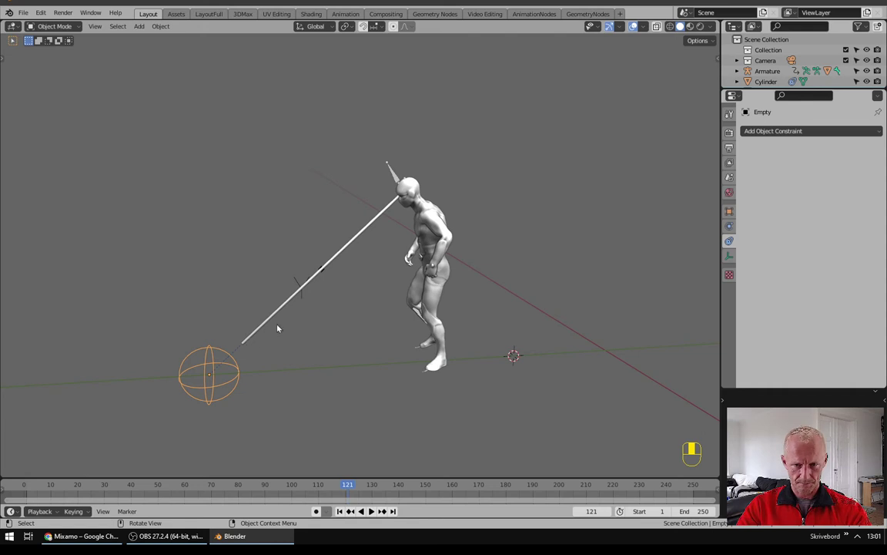
Step: Reselect the laser rod and add a Stretch To constraint to it
left_click(344, 249)
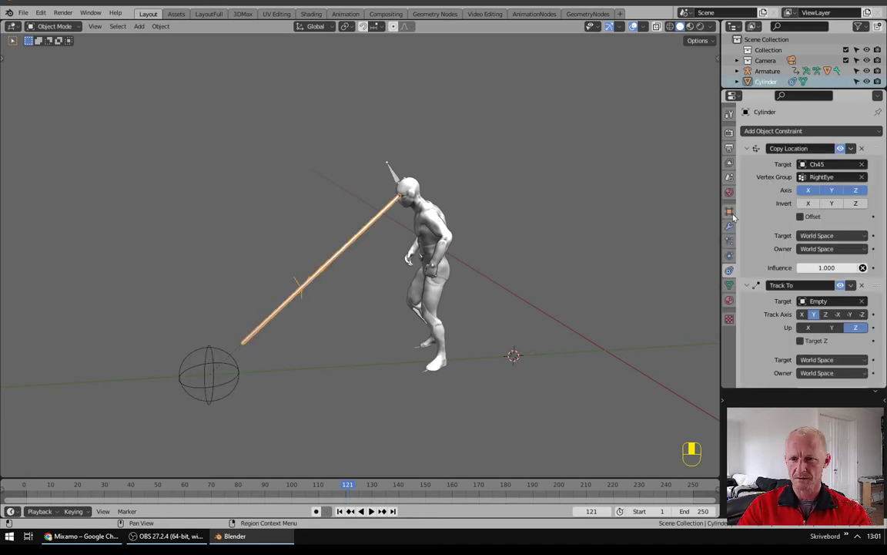
left_click(789, 130)
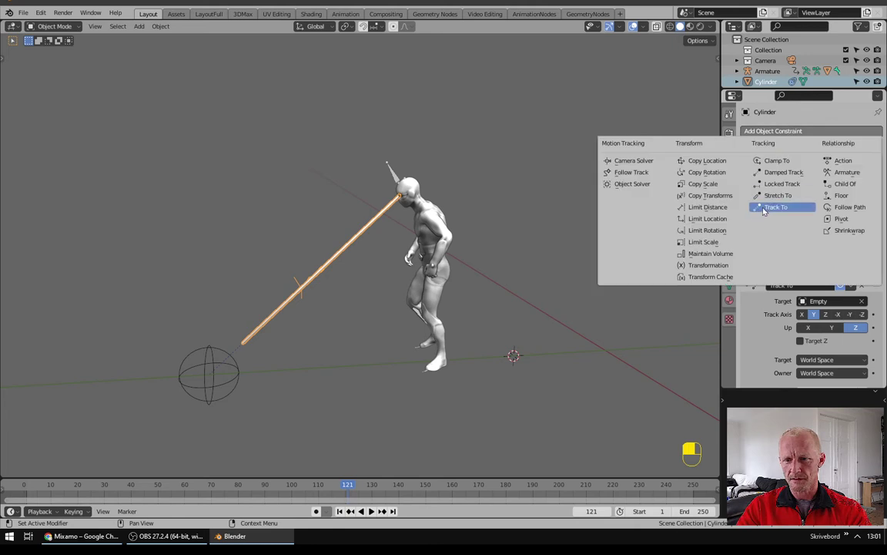
key("Escape")
scroll(774, 246, "down", 5)
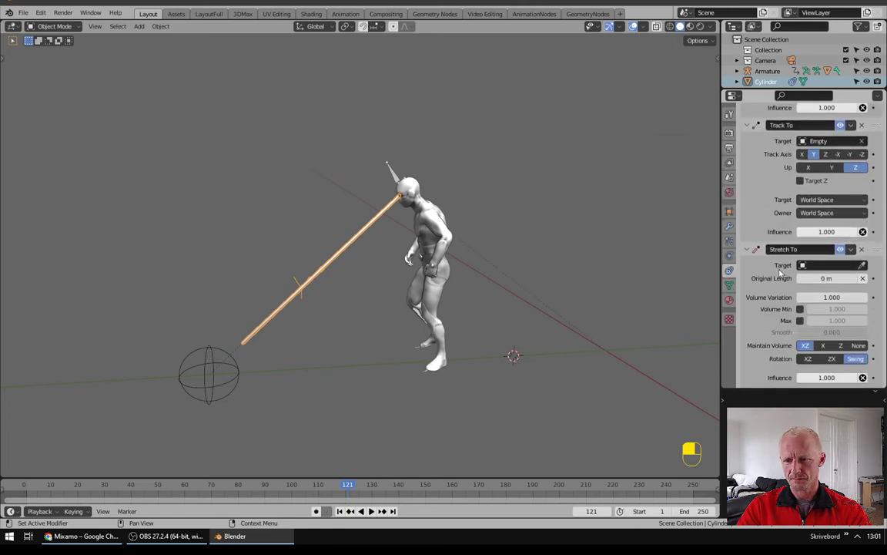
Step: Target the Stretch To constraint at Empty and set Original Length to about 2.006 m so the rod reaches the sphere's centre
left_click(824, 265)
left_click(795, 324)
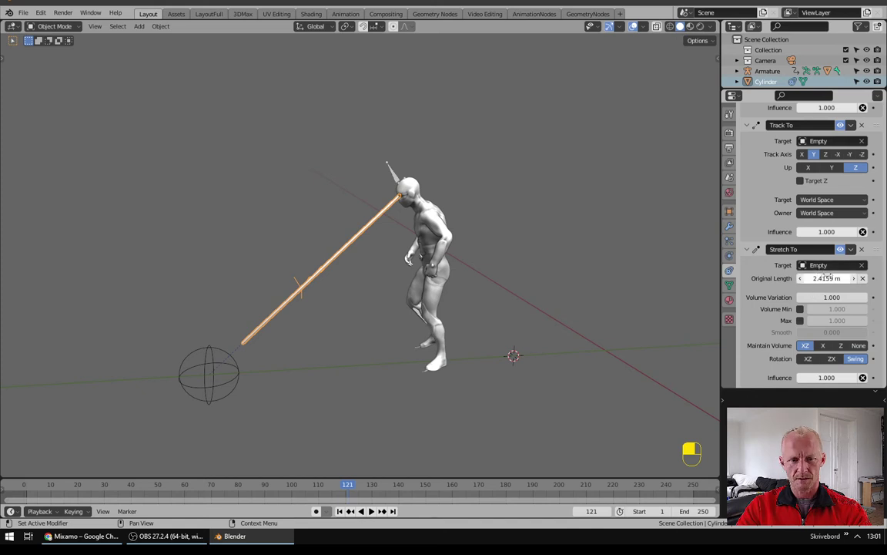
left_click_drag(824, 279, 801, 279)
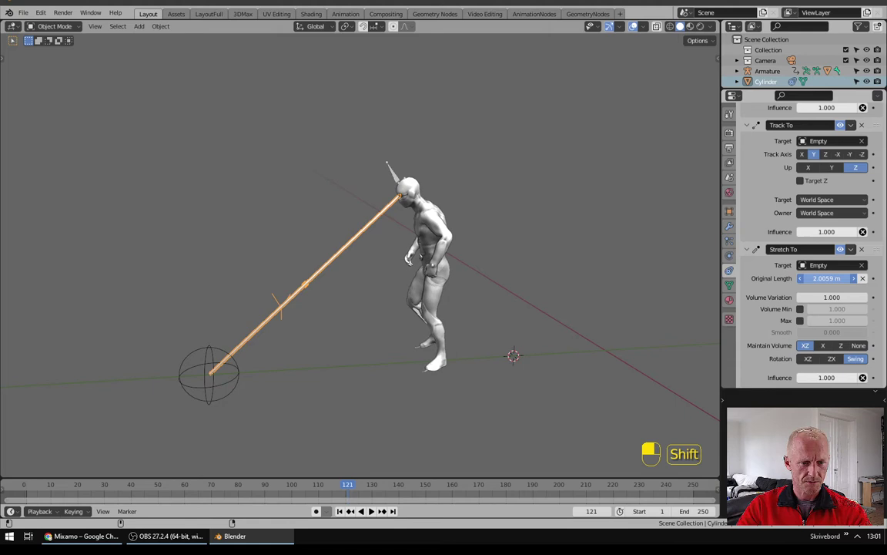
Step: Fine-tune the Original Length of the rod's Stretch To constraint to 2.0059 m and check where the rod ends
left_click_drag(802, 278, 801, 279, "shift")
middle_click_drag(220, 333, 350, 231)
scroll(258, 365, "up", 4)
scroll(262, 367, "down", 5)
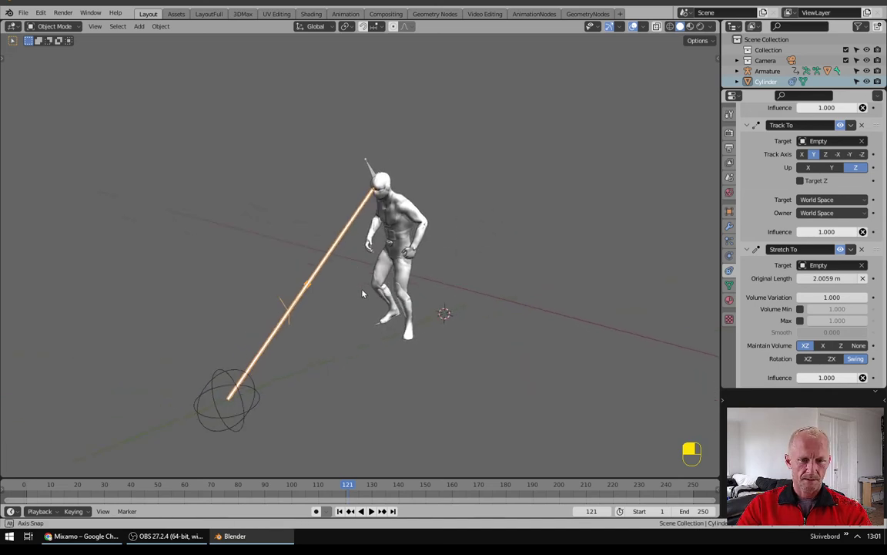
Step: Duplicate the laser rod in place and enlarge the Outliner so the copy is listed
scroll(354, 196, "up", 5)
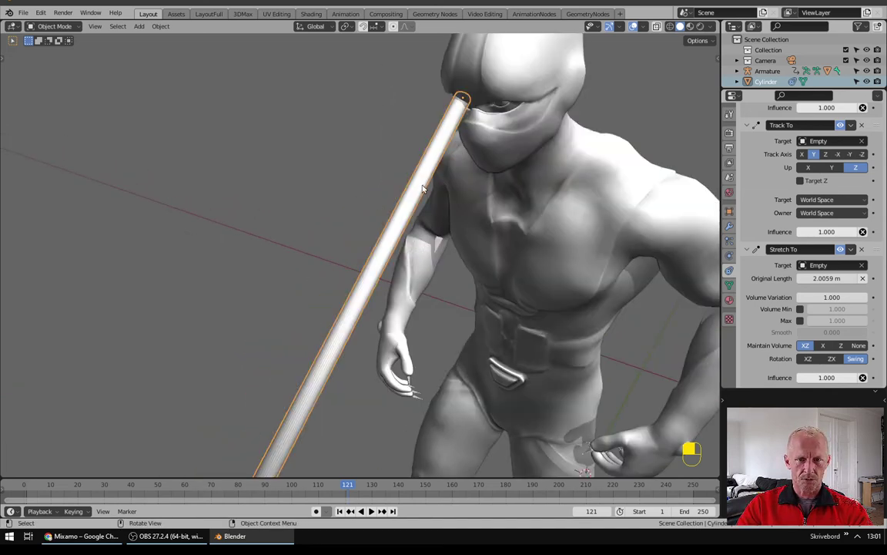
key("shift+d")
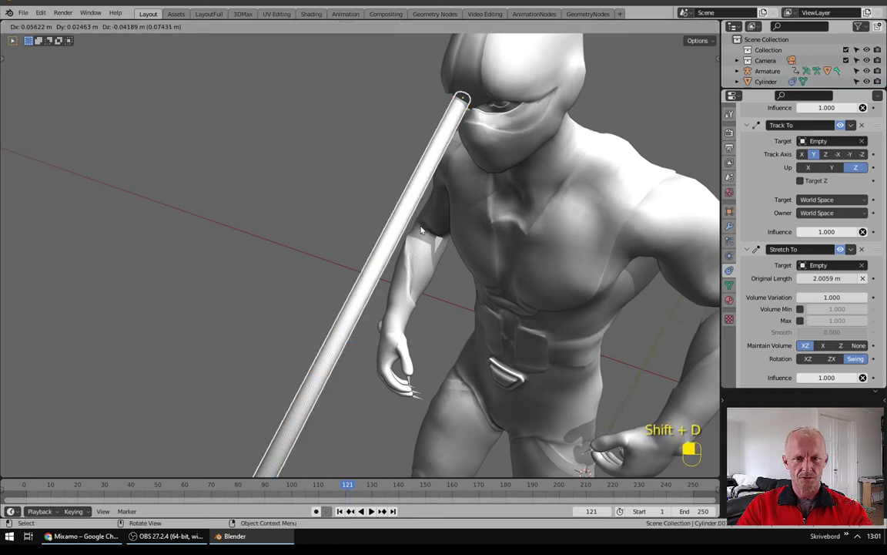
right_click(420, 228)
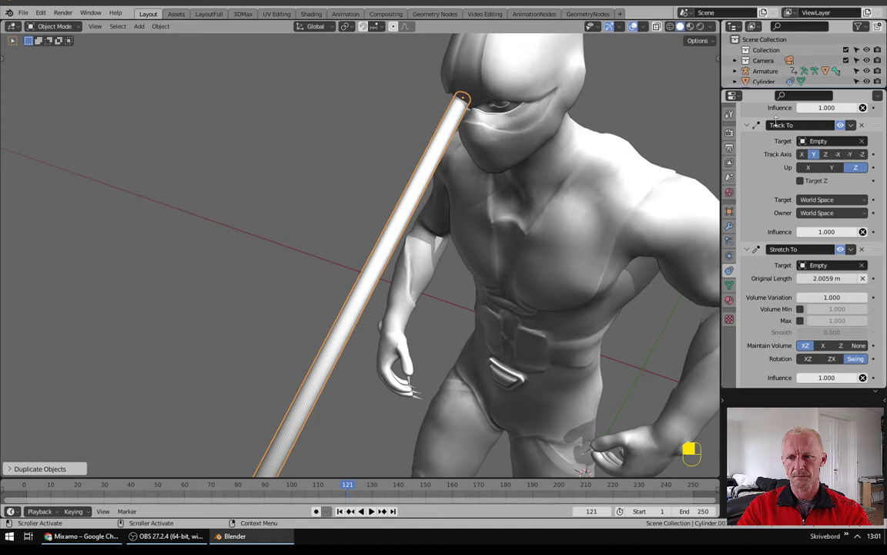
left_click_drag(773, 90, 770, 119)
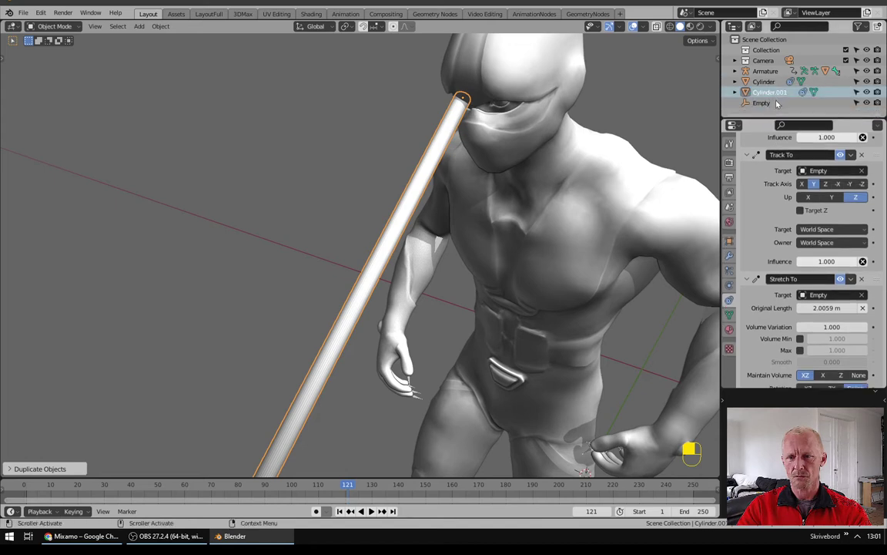
Step: Set the Copy Location vertex group of the duplicated rod to LeftEye
left_click(815, 183)
scroll(783, 239, "up", 2)
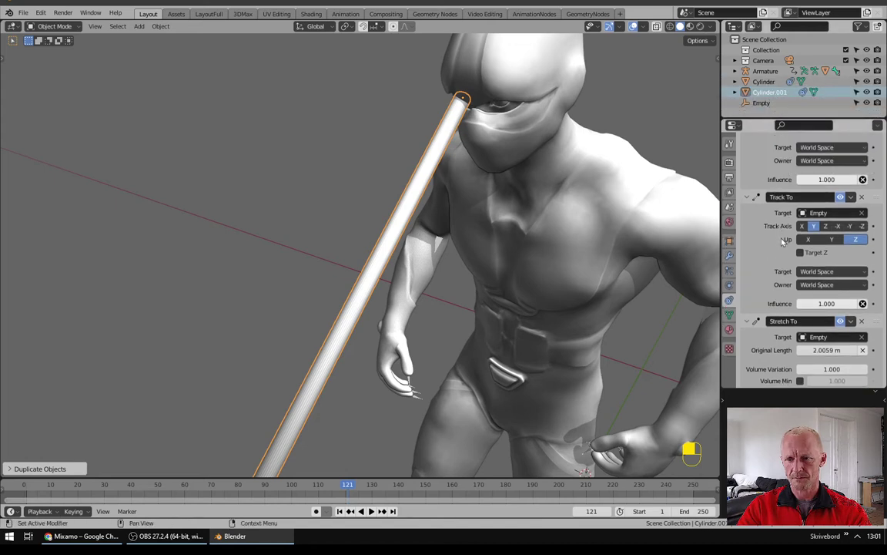
scroll(783, 241, "up", 5)
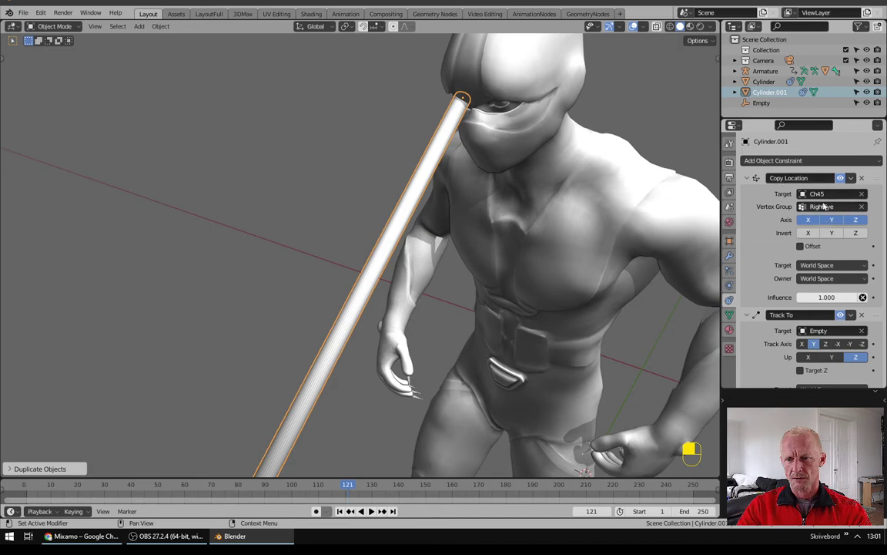
left_click(824, 207)
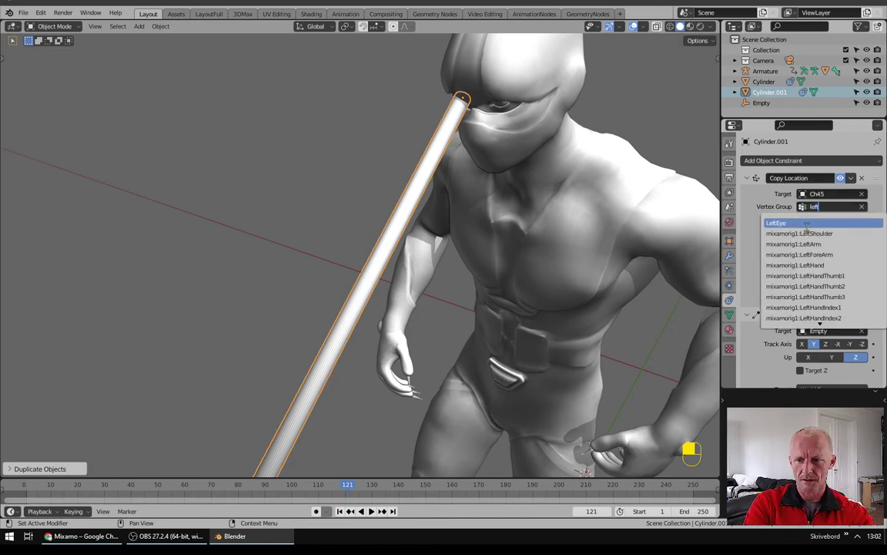
type("left")
left_click(805, 225)
scroll(379, 287, "down", 6)
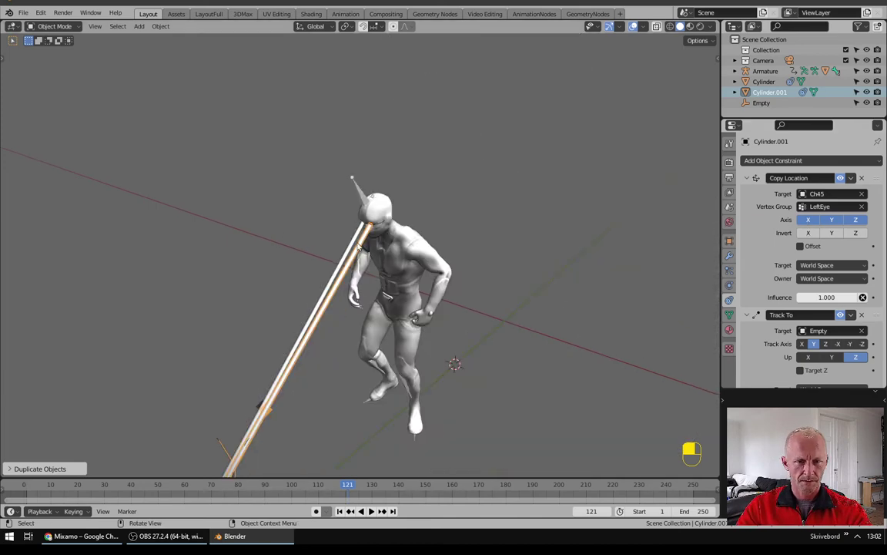
Step: Inspect both rods at the eyes and play the walk animation from frame 0 to check that they follow the character
middle_click_drag(359, 245, 335, 218)
scroll(458, 256, "up", 5)
scroll(472, 262, "up", 4)
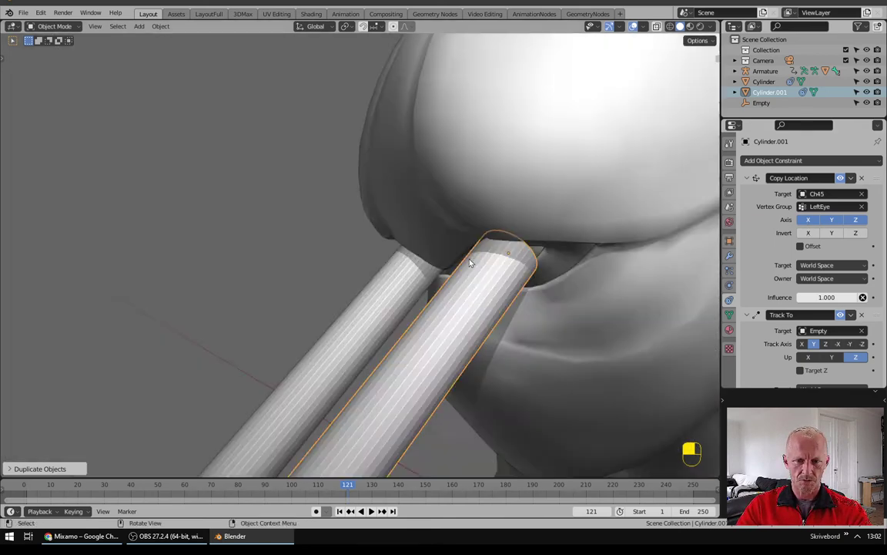
scroll(466, 266, "down", 3)
scroll(423, 289, "down", 8)
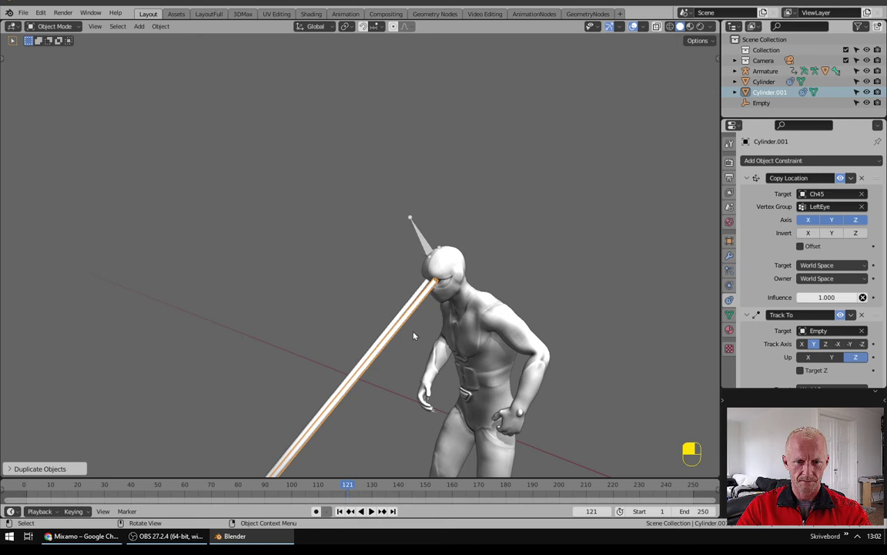
key("space")
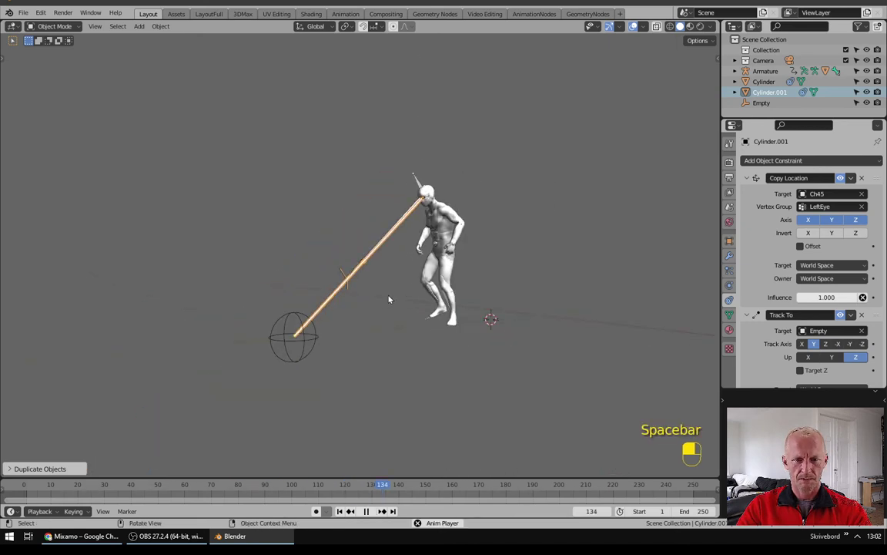
key("space")
left_click(24, 486)
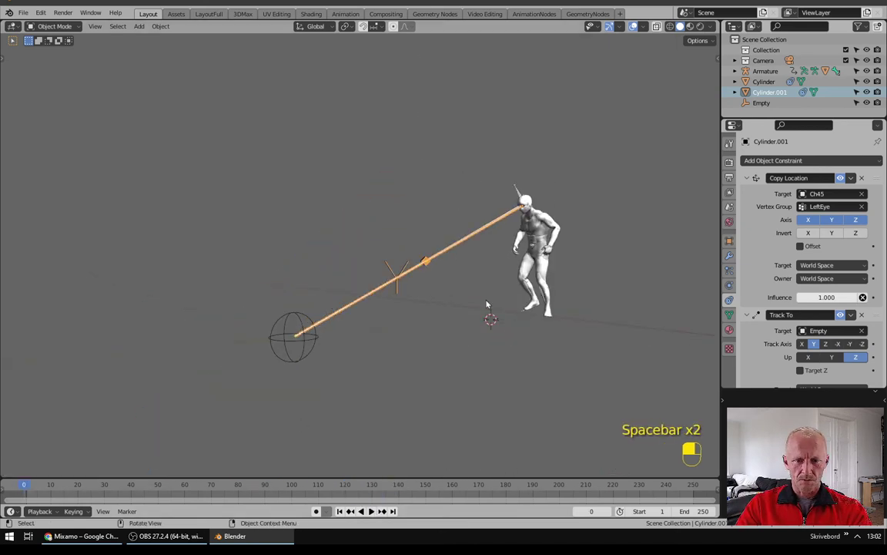
middle_click_drag(454, 324, 475, 320)
left_click(559, 307)
key("space")
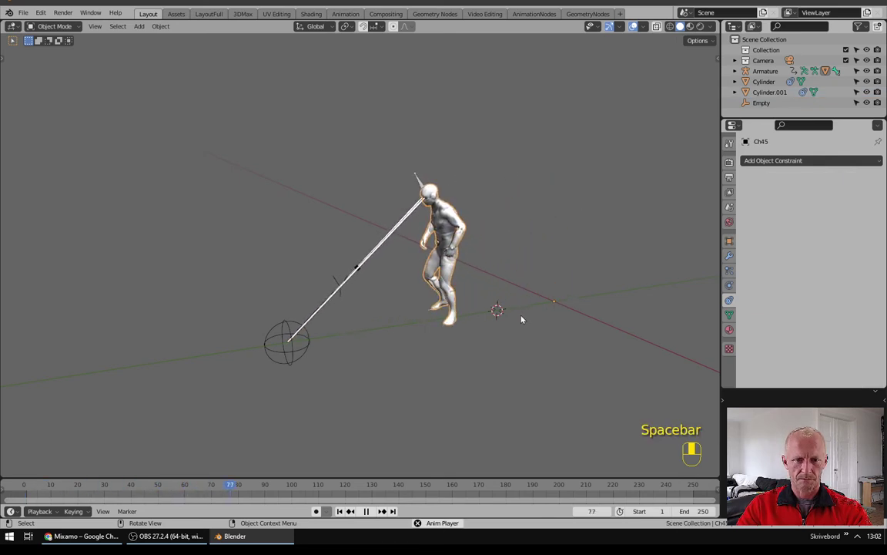
key("space")
Step: Enlarge the timeline area, change it to the Nonlinear Animation editor, and push the Armature's mixamo.com action down to an NLA strip
left_click_drag(316, 475, 254, 323)
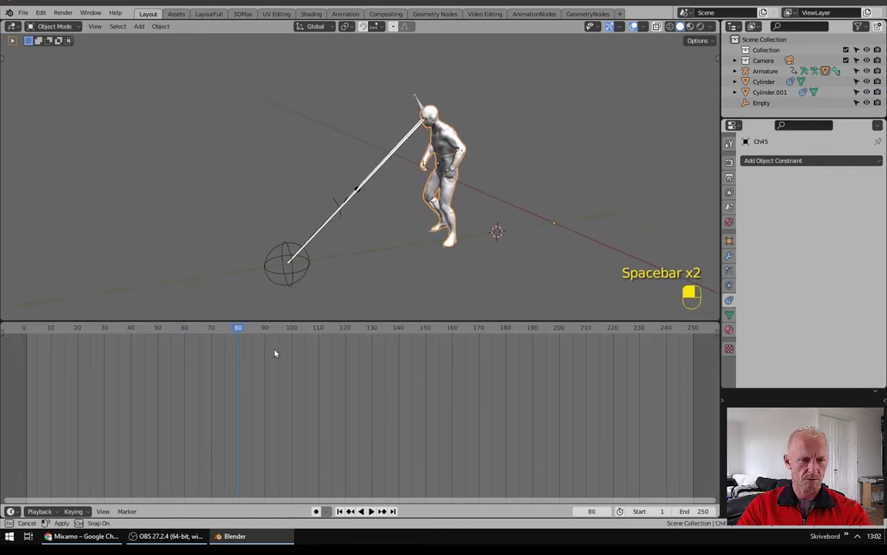
left_click(13, 511)
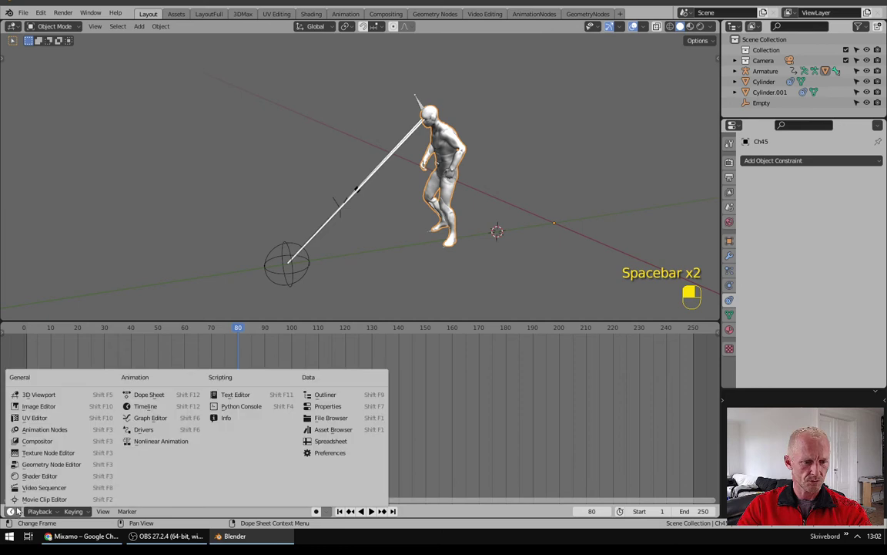
left_click(161, 441)
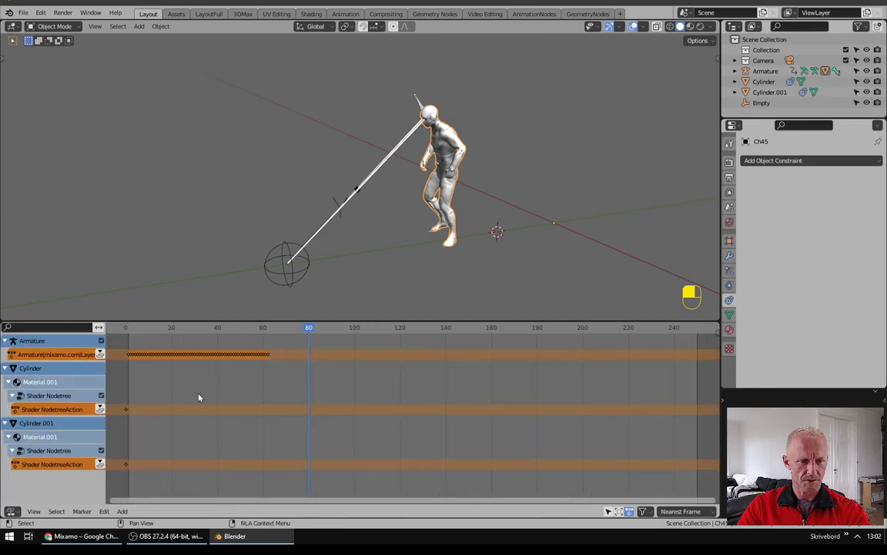
left_click(101, 353)
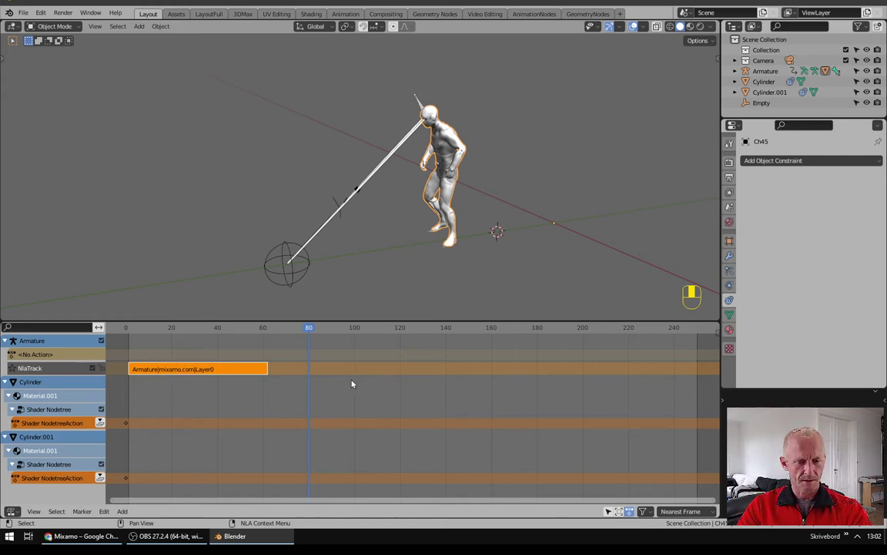
Step: Set the Repeat value of the Armature strip's action clip to 10
key("n")
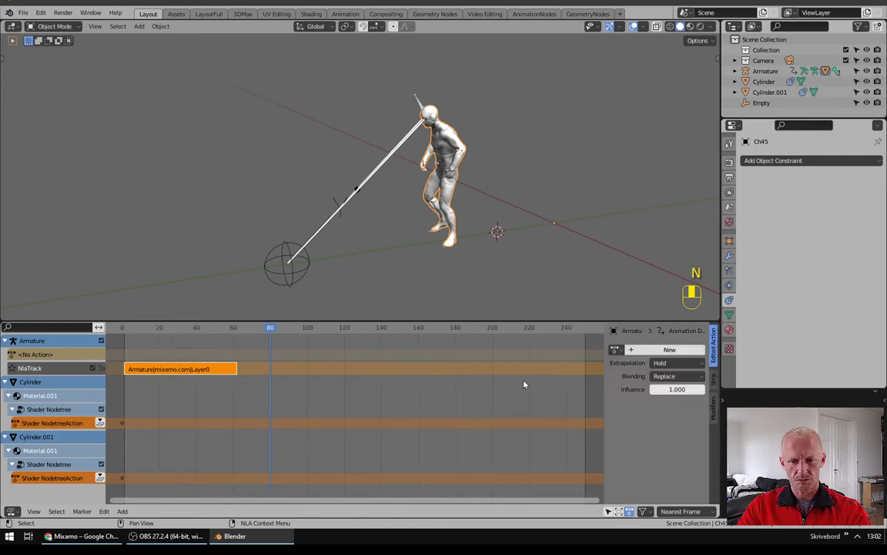
left_click(714, 383)
scroll(644, 463, "down", 2)
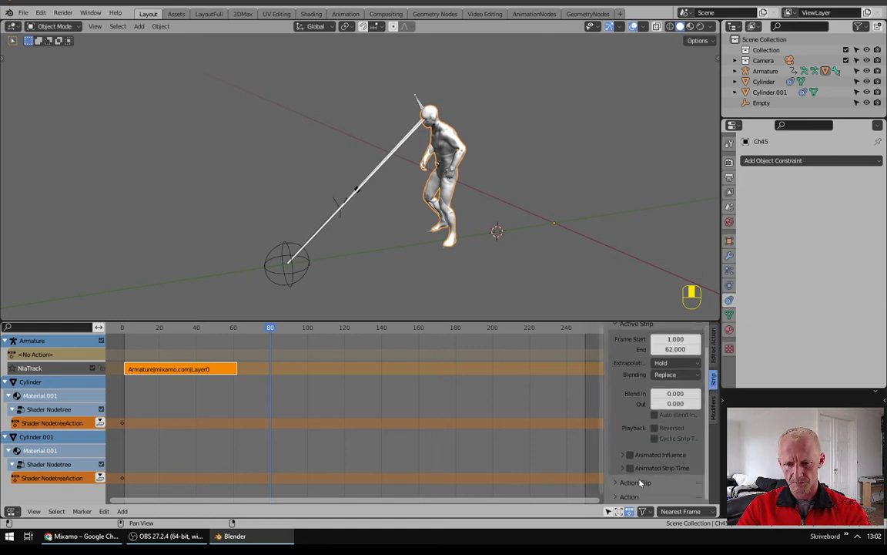
left_click(640, 482)
scroll(647, 462, "down", 5)
left_click(674, 479)
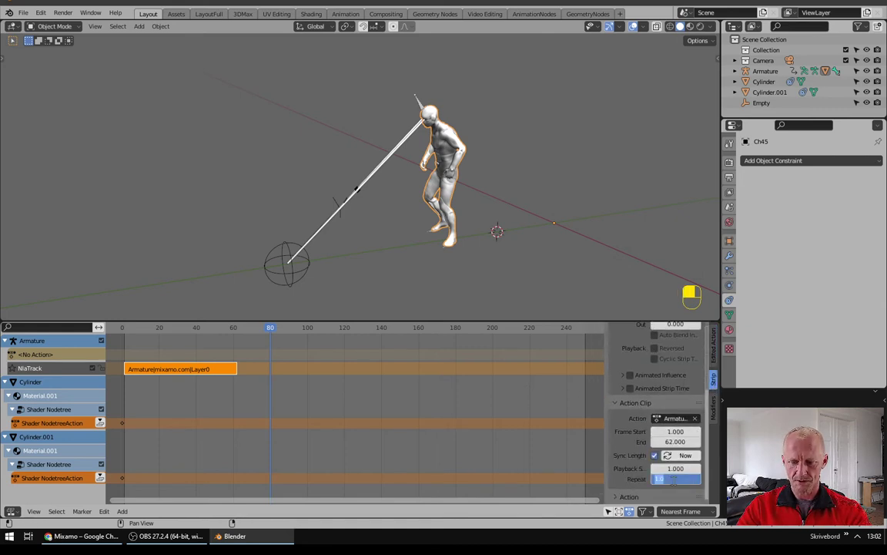
type("10")
key("Return")
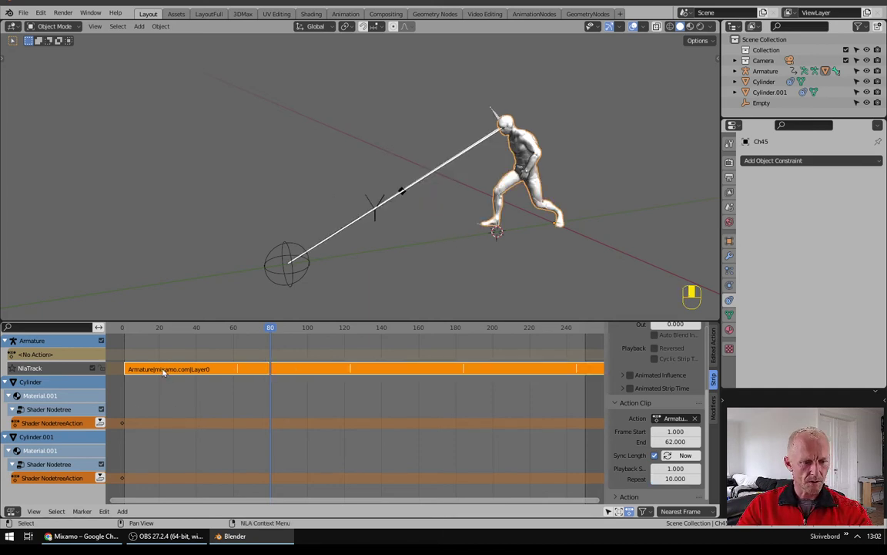
Step: Enter tweak mode on the Armature strip and show the armature's animation curves in the Graph Editor
key("Tab")
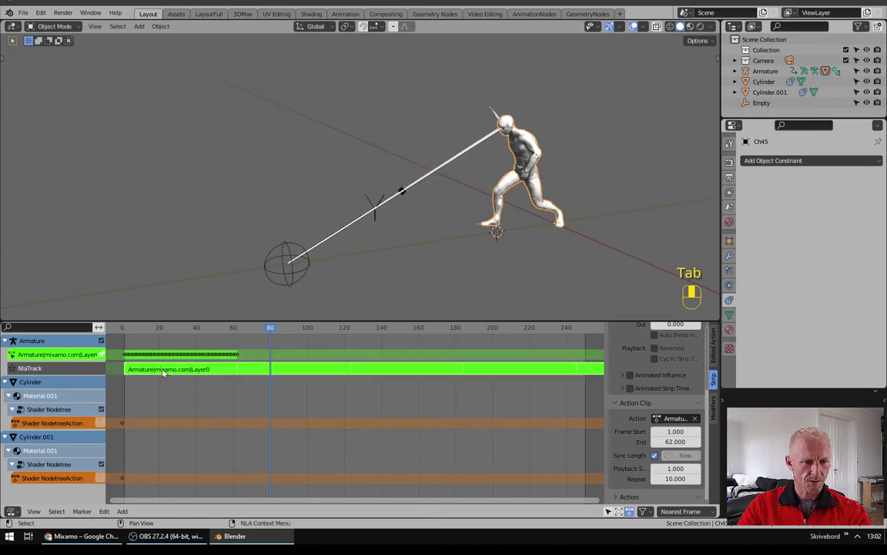
left_click(11, 511)
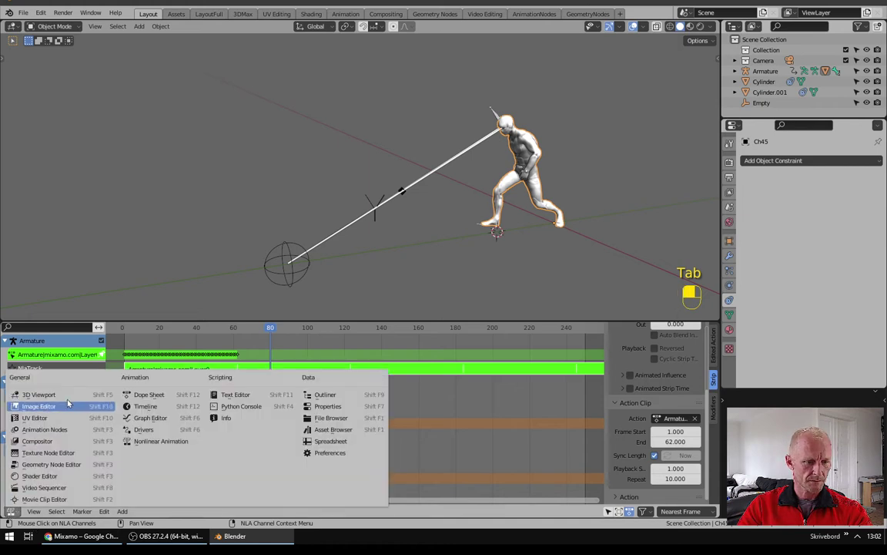
left_click(159, 419)
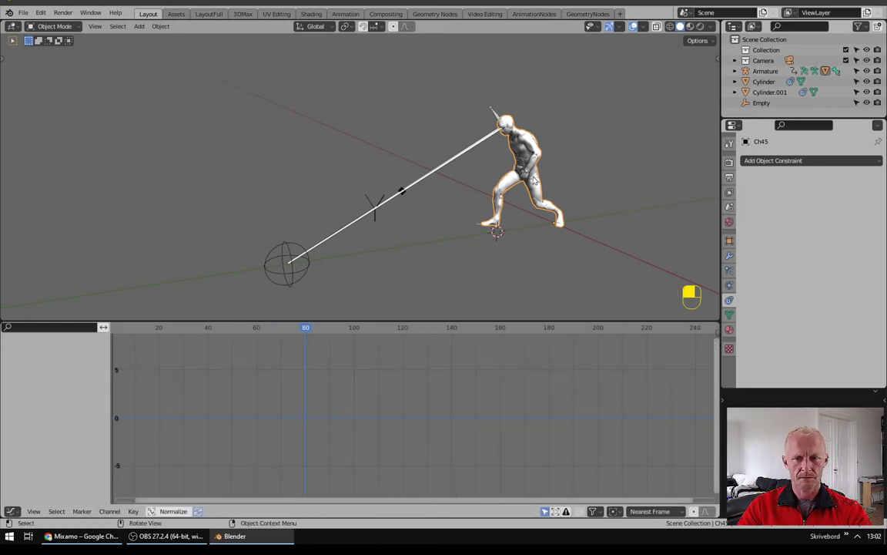
left_click(505, 121)
key("Home")
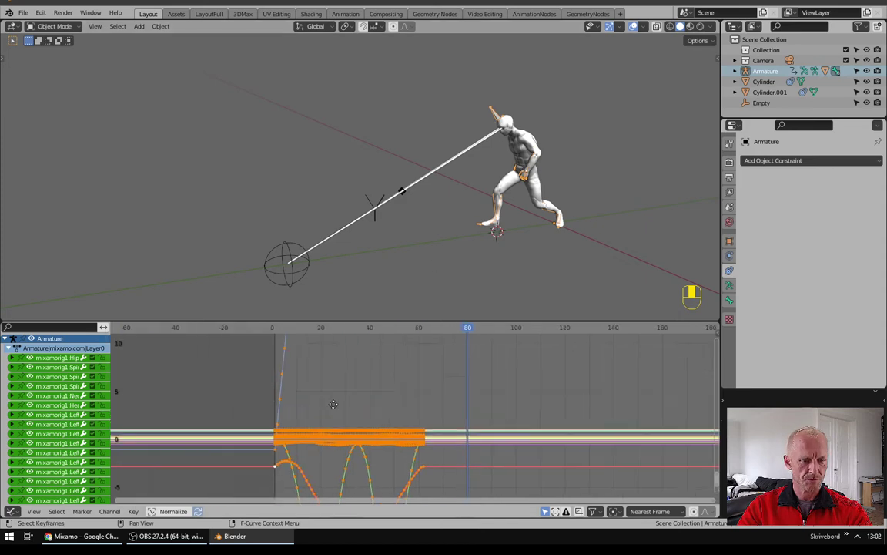
Step: Delete the whole steeply rising forward-motion curve from the armature's action and play the animation to check the walk stays in place
middle_click_drag(331, 432, 378, 360)
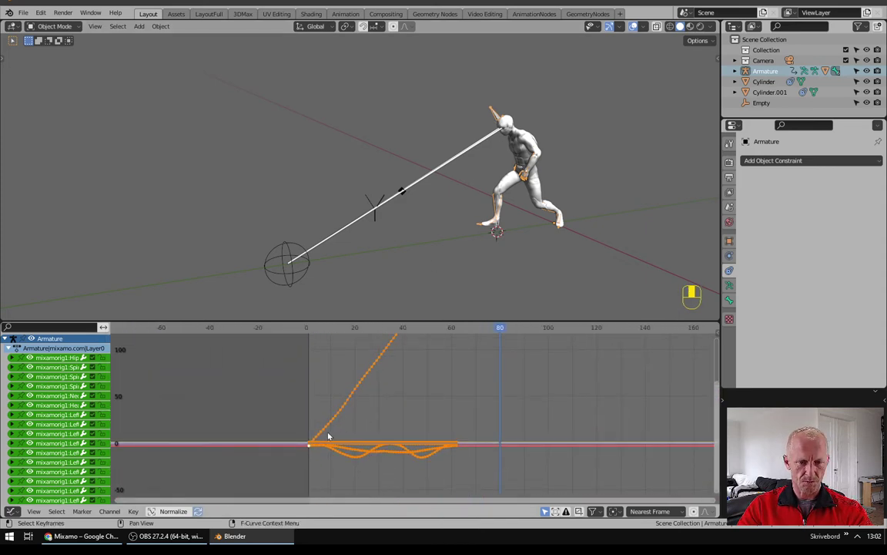
left_click_drag(378, 387, 357, 359)
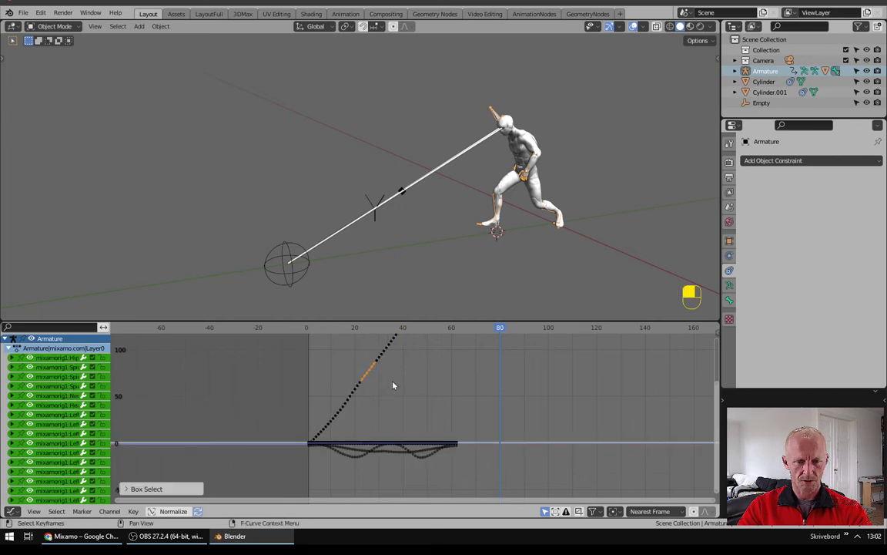
key("l")
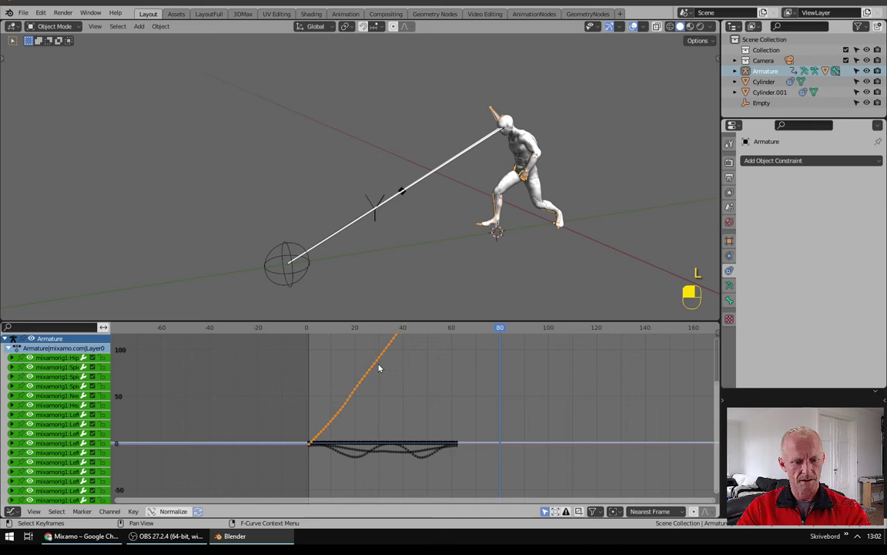
key("x")
left_click(379, 365)
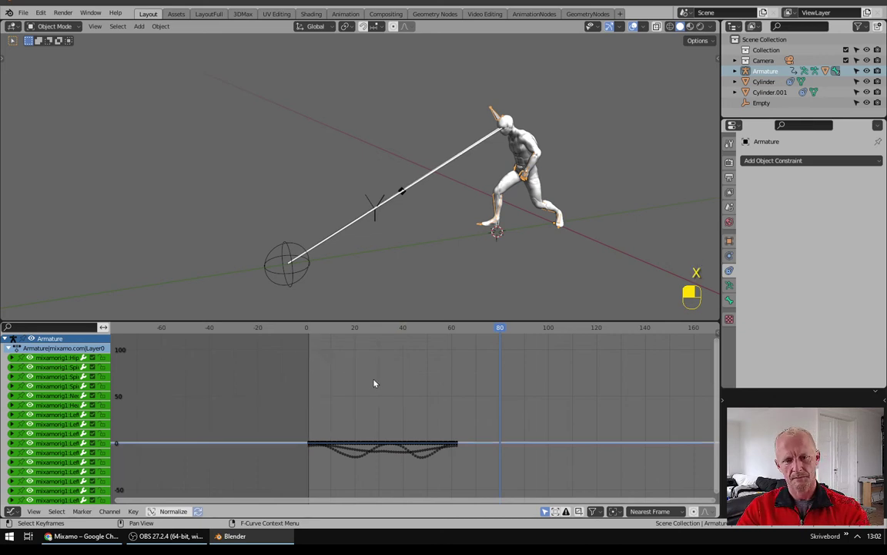
key("space")
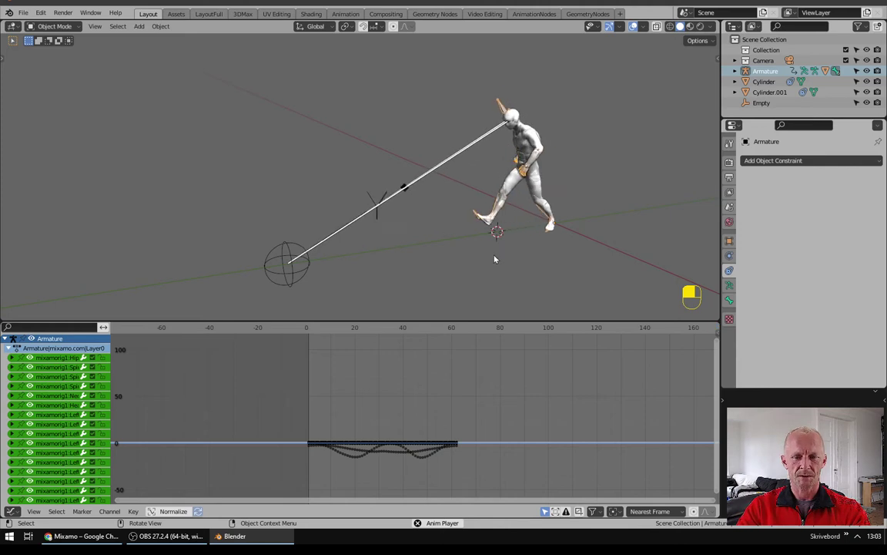
Step: Return to the Nonlinear Animation editor and exit tweak mode on the Armature strip
left_click(11, 513)
left_click(154, 396)
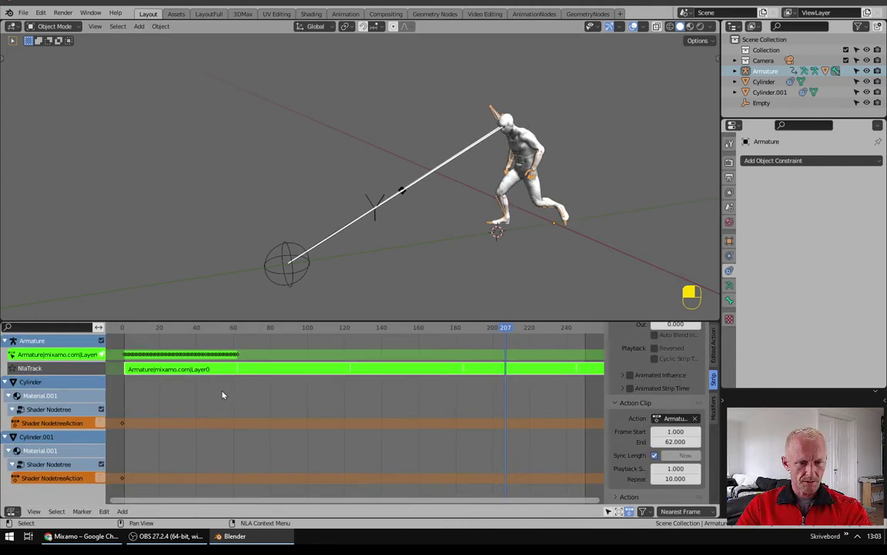
key("Tab")
middle_click_drag(225, 392, 273, 366)
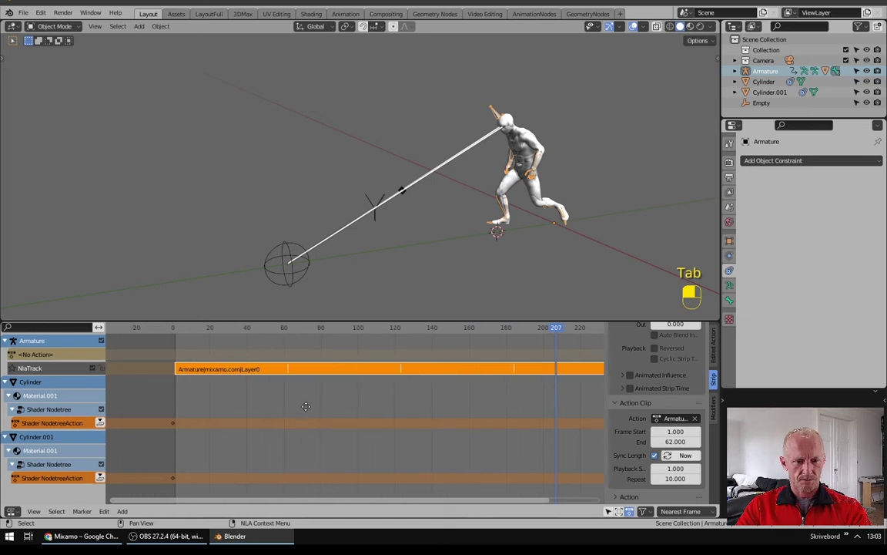
Step: Change the lower editor back to the Timeline and go to frame 0
left_click(12, 512)
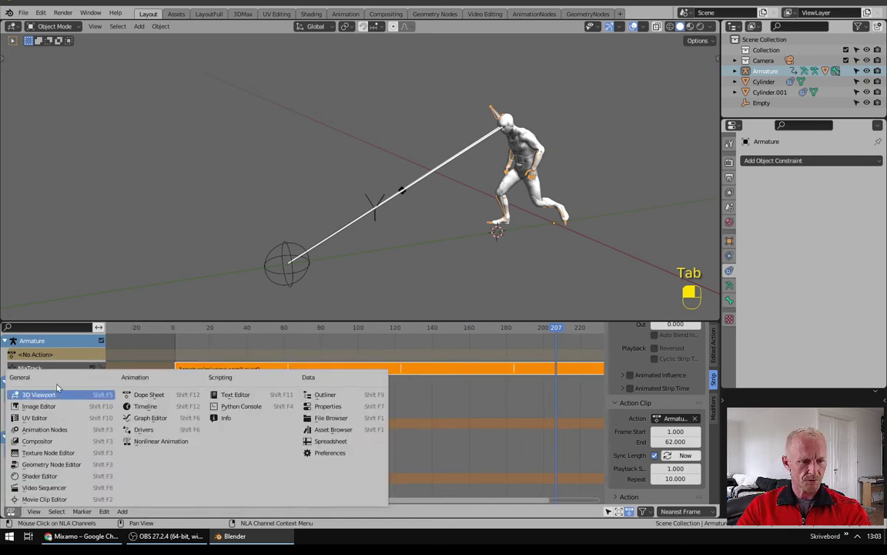
left_click(147, 406)
left_click(22, 329)
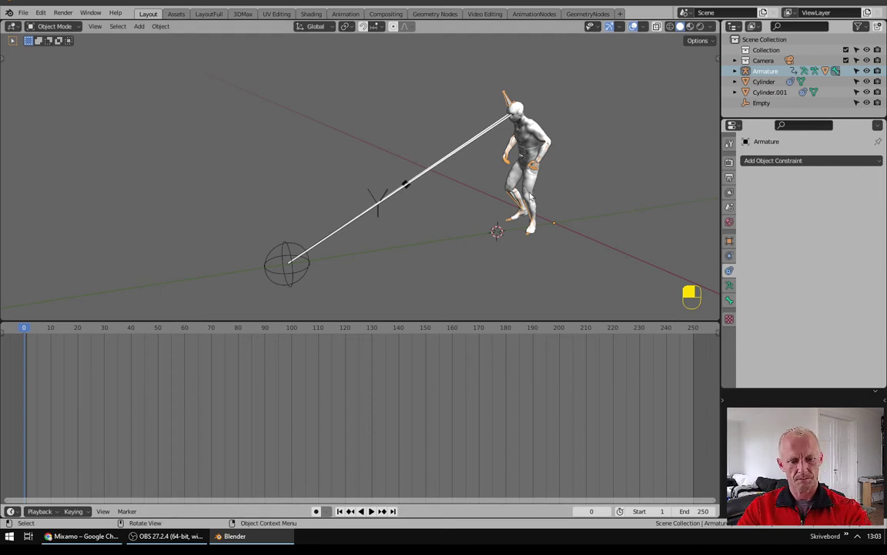
Step: Keyframe the armature's location at frame 0, and again at frame 50 with the armature moved forward along negative Y
key("i")
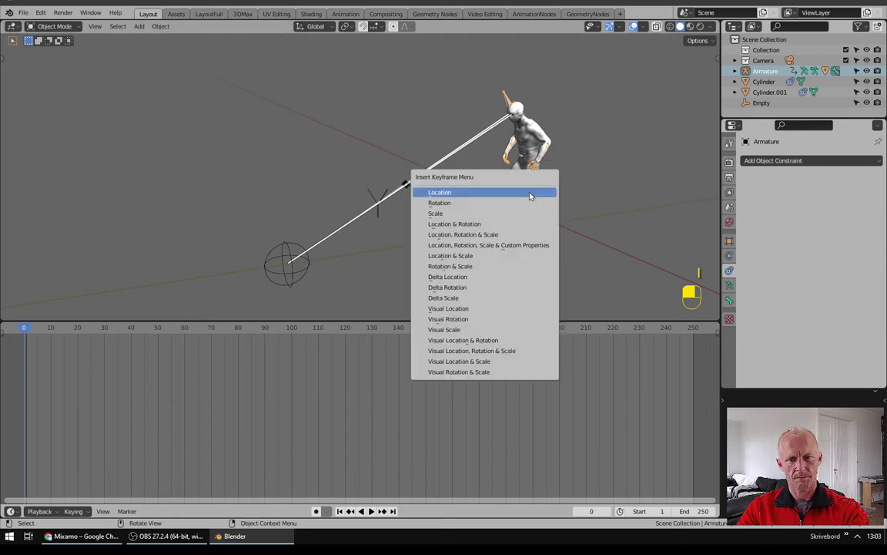
left_click(463, 193)
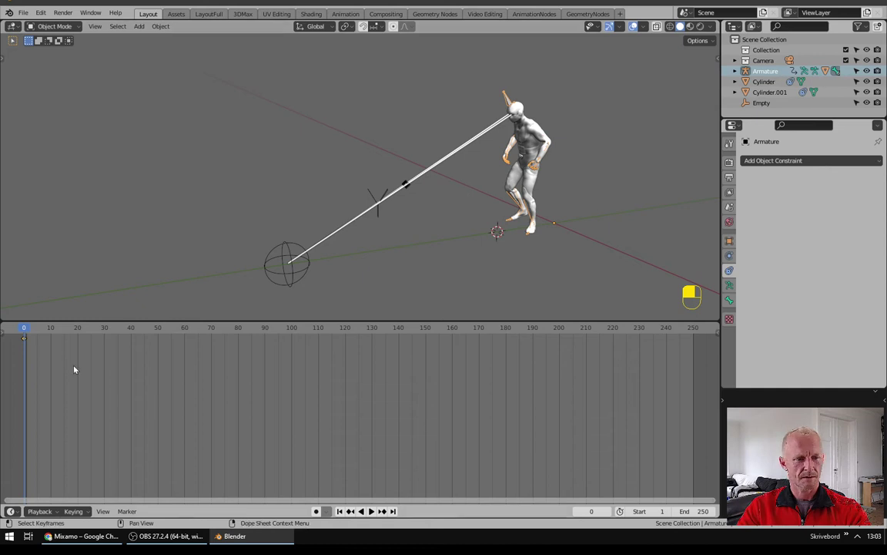
left_click(157, 331)
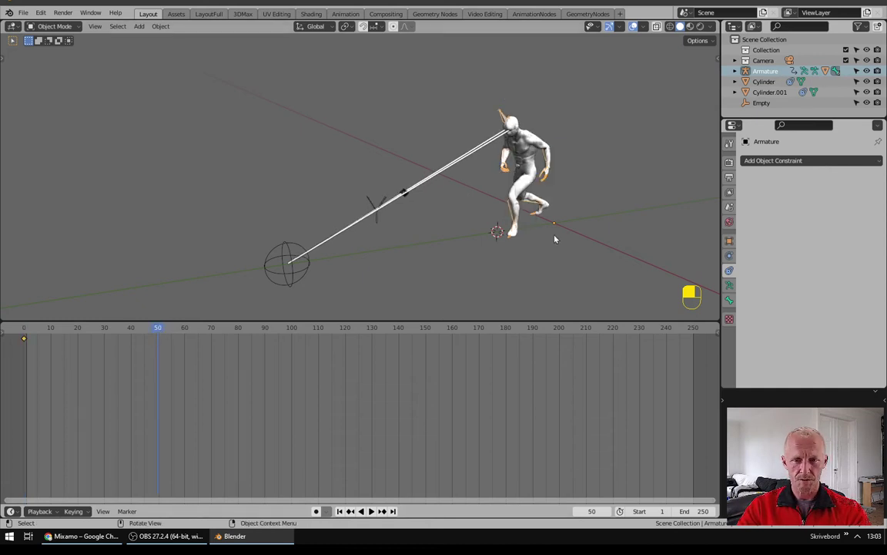
key("g")
key("y")
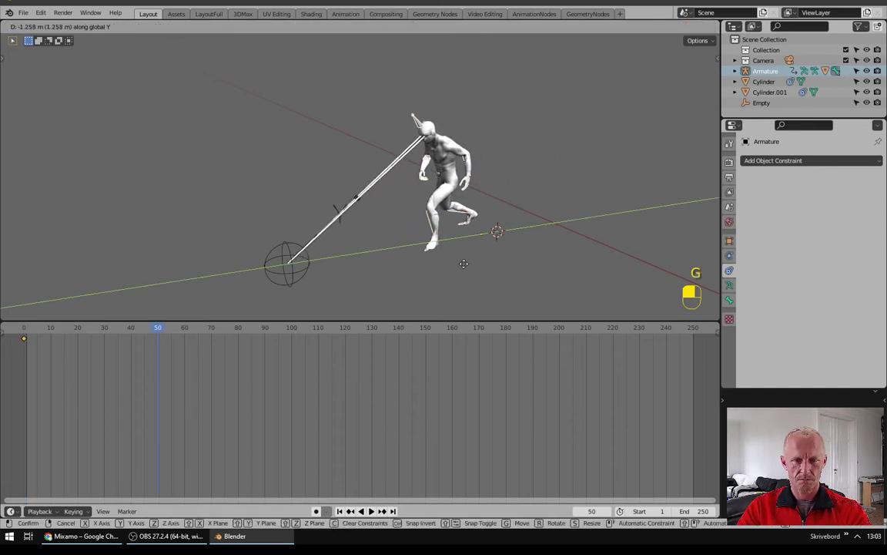
left_click(443, 271)
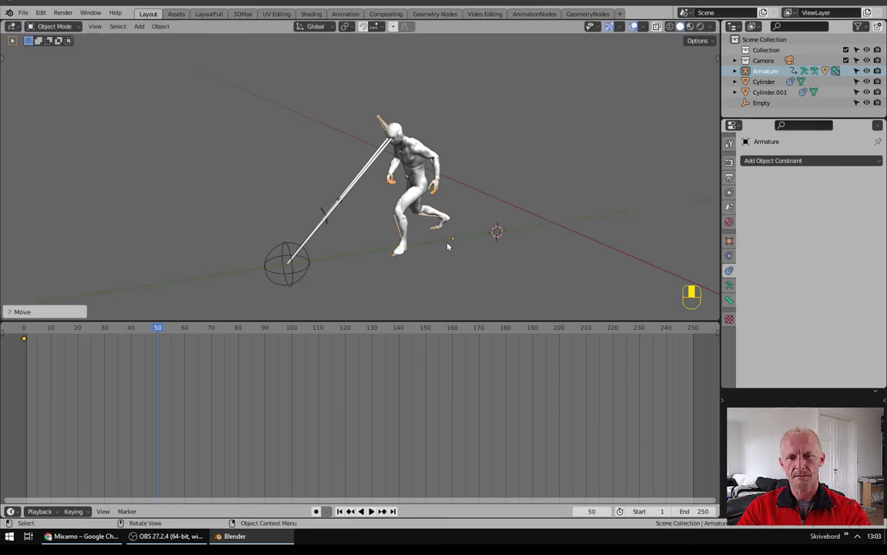
key("i")
left_click(378, 245)
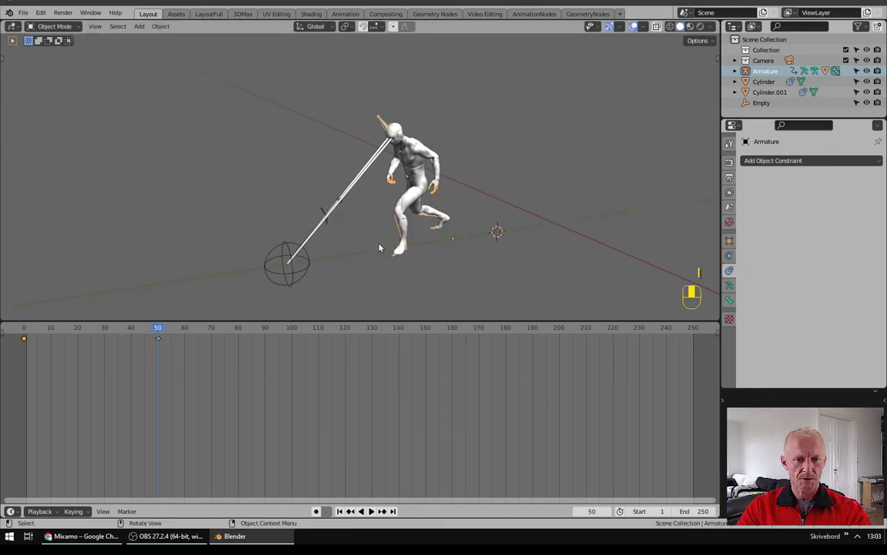
Step: Play the animation from the start to check the armature's forward motion past the two location keyframes
key("shift+Left")
key("space")
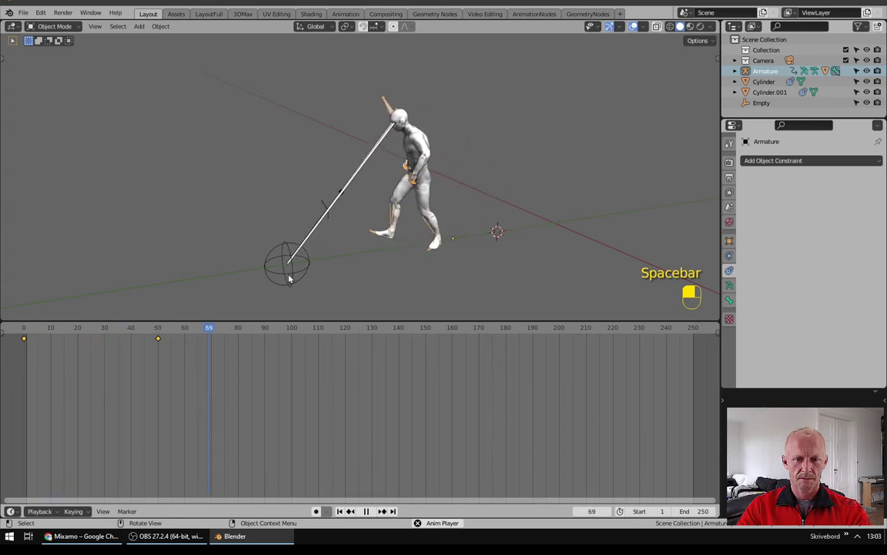
key("space")
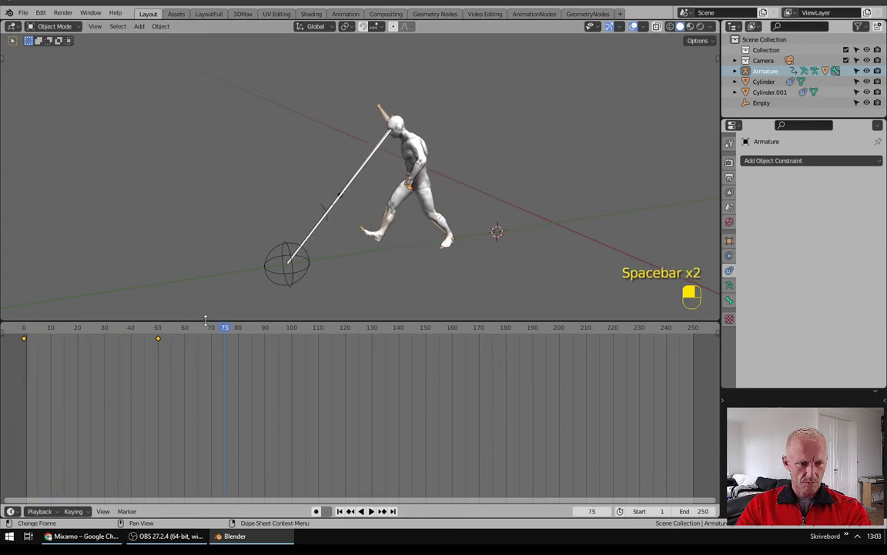
Step: Set the armature's location keyframes to Linear Extrapolation and play the animation to check the continuous forward walk
left_click_drag(205, 318, 209, 308)
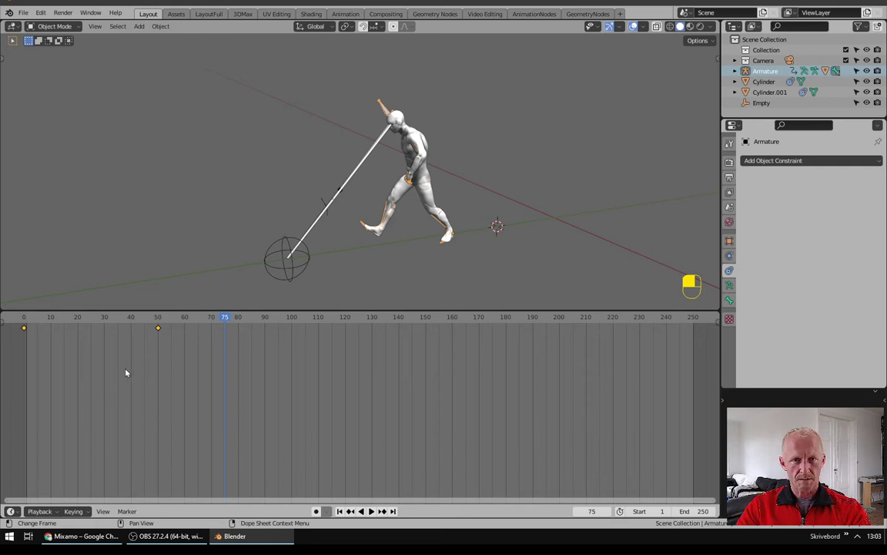
key("shift+e")
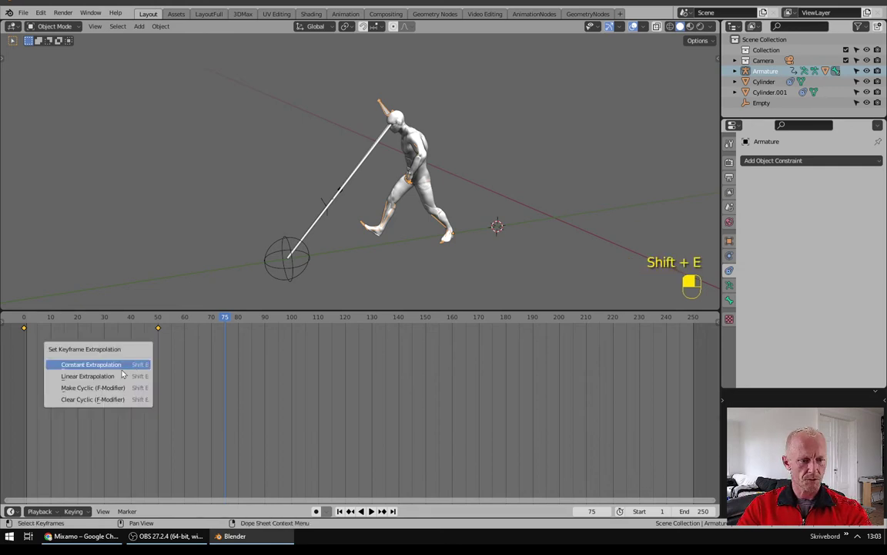
left_click(97, 379)
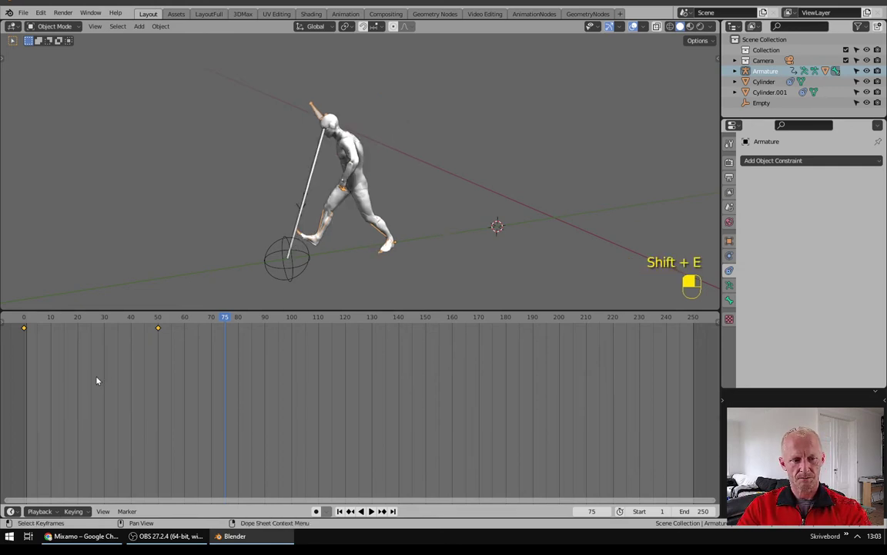
key("space")
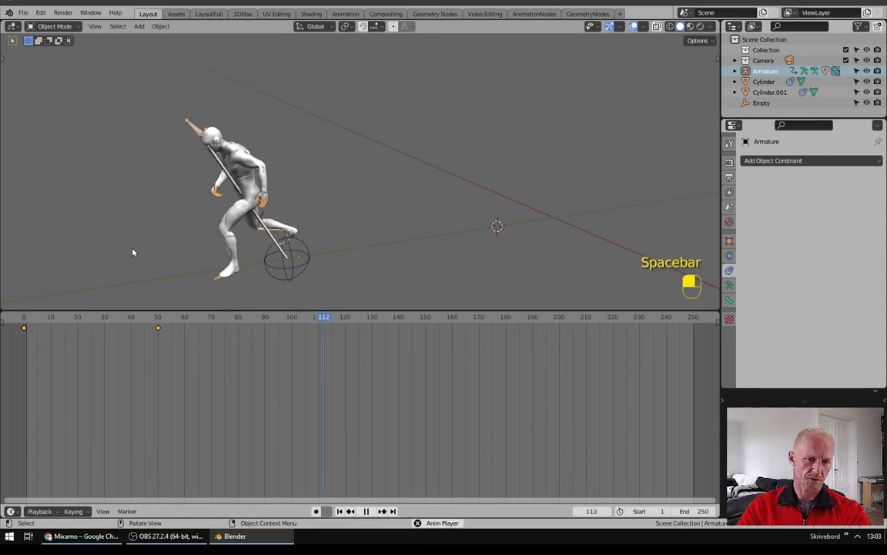
key("space")
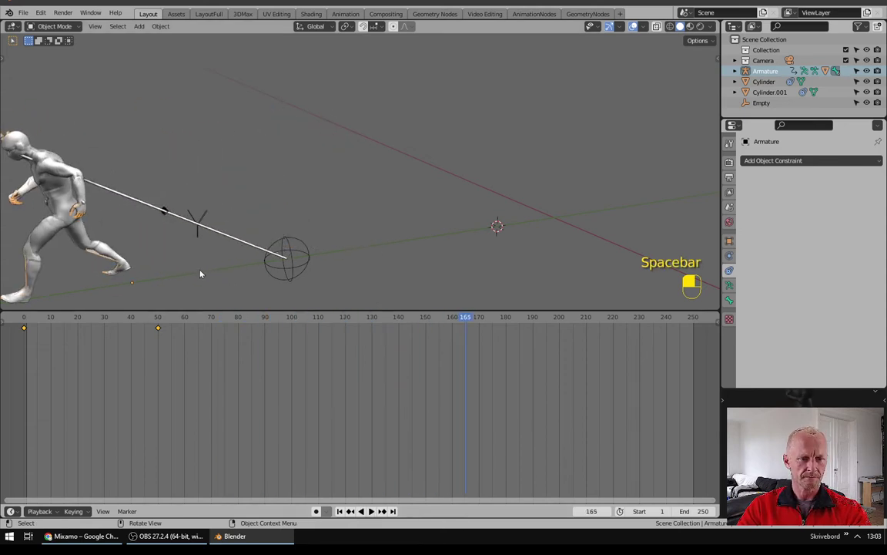
Step: Inspect the viewport overlay settings and play the walk from the opposite side to check how the feet move over the floor
middle_click_drag(198, 274, 347, 249, "shift")
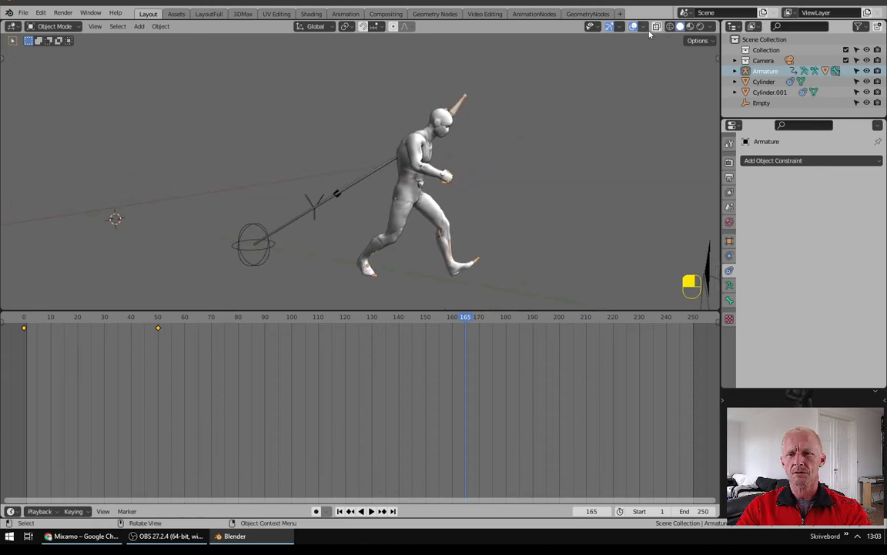
left_click(643, 29)
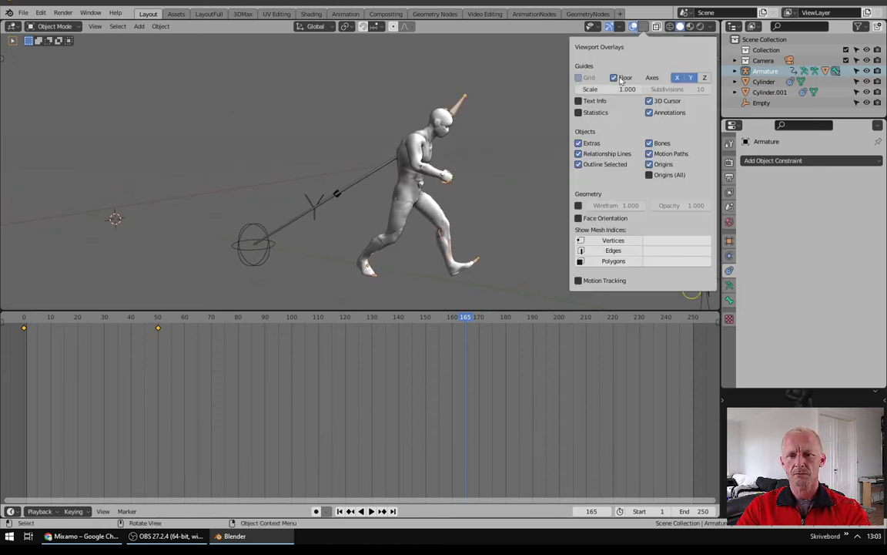
middle_click_drag(414, 283, 380, 252, "shift")
key("space")
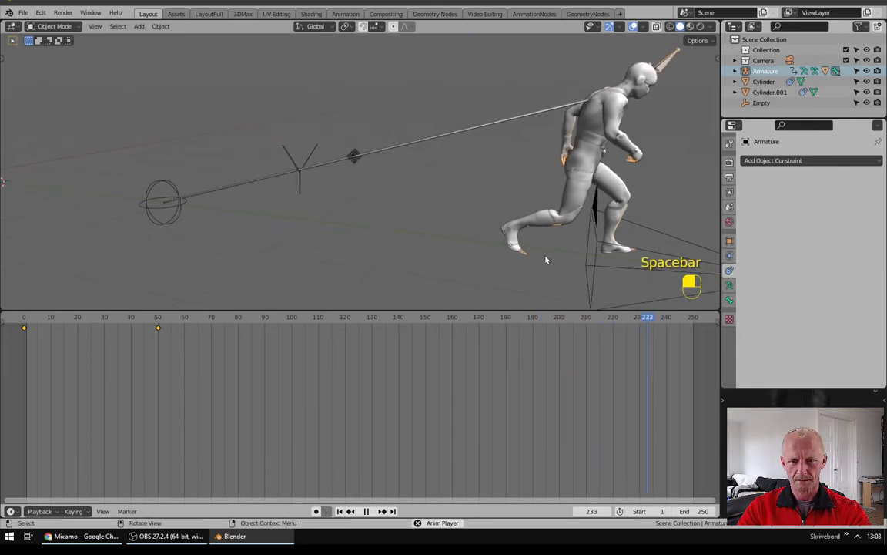
key("space")
Step: Select the frame 50 location keyframe, move it to frame 52 and play the walk close up to check its speed
left_click_drag(154, 352, 169, 323)
key("g")
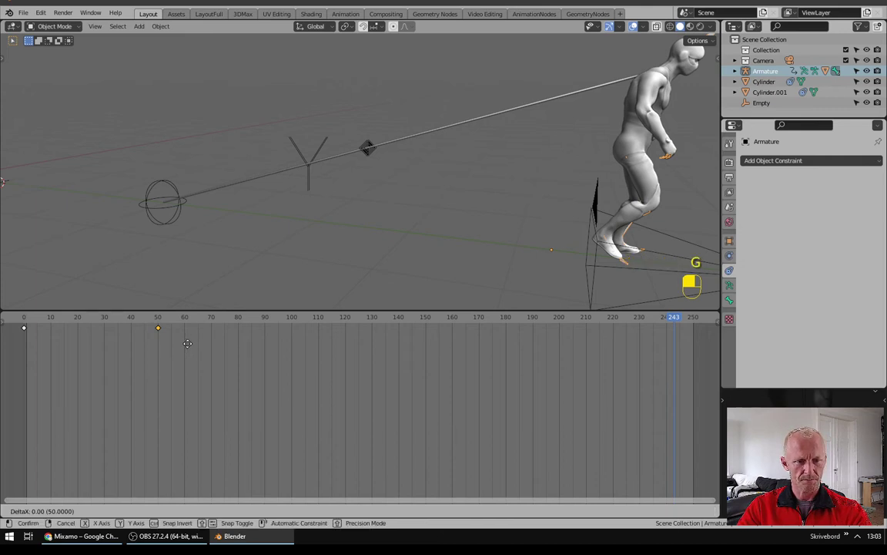
left_click(193, 348)
key("space")
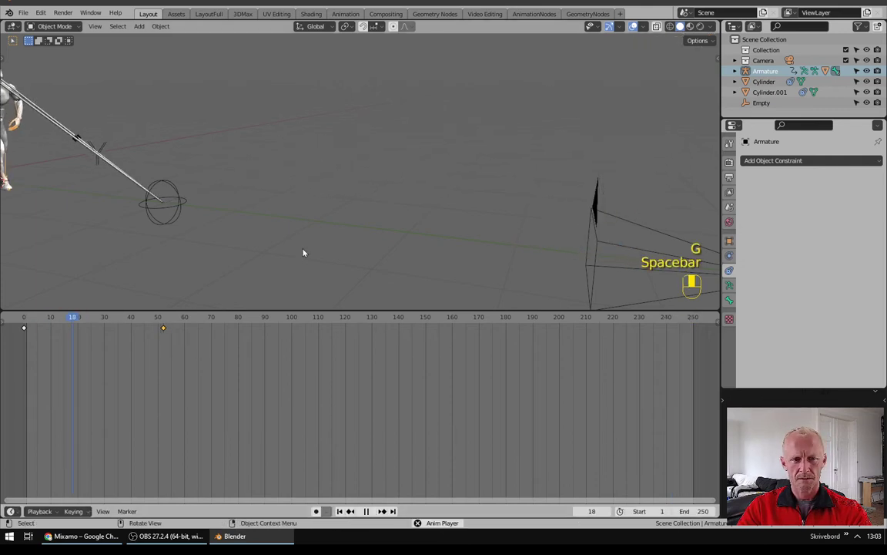
scroll(227, 249, "up", 4)
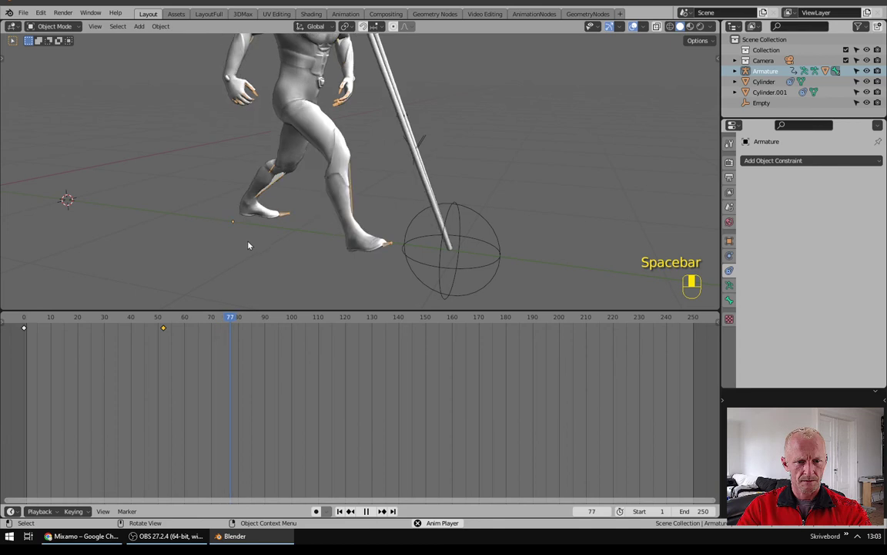
Step: Try the selected location keyframe at frame 47 and play the animation to judge foot sliding
key("g")
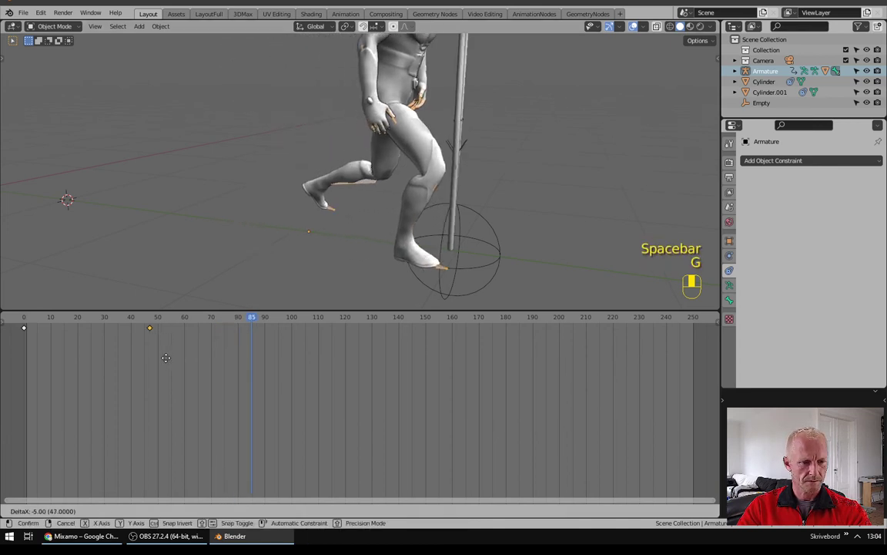
left_click(166, 357)
key("space")
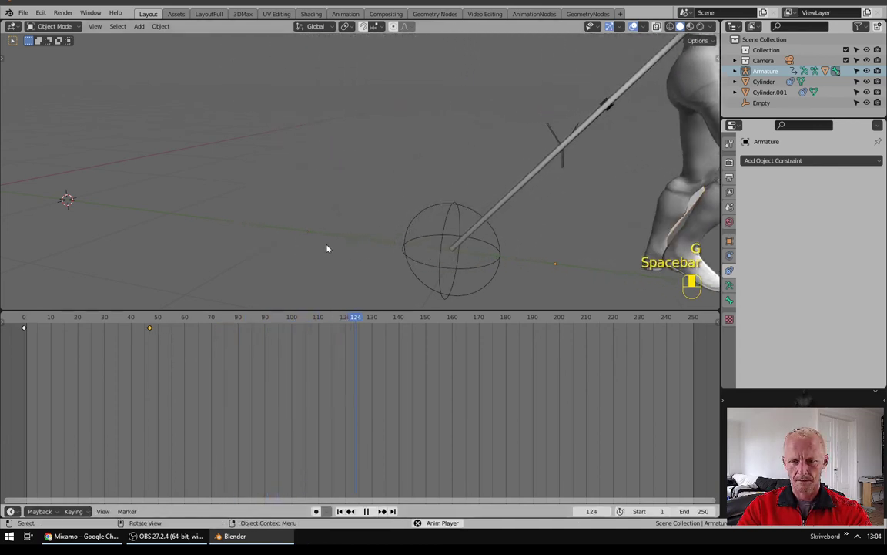
key("space")
Step: Try the selected location keyframe at frame 55 and play the walk from a wider view to judge foot sliding
key("g")
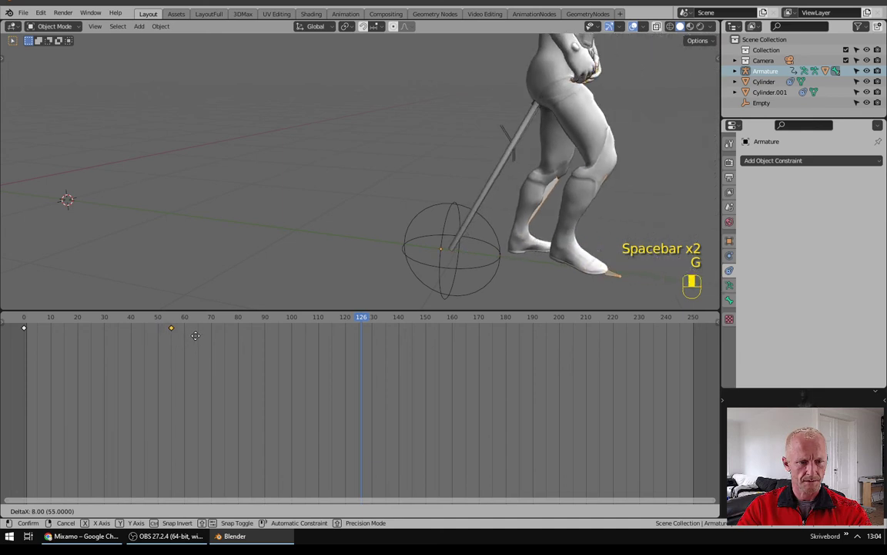
left_click(177, 340)
key("space")
key("space")
scroll(524, 241, "down", 3)
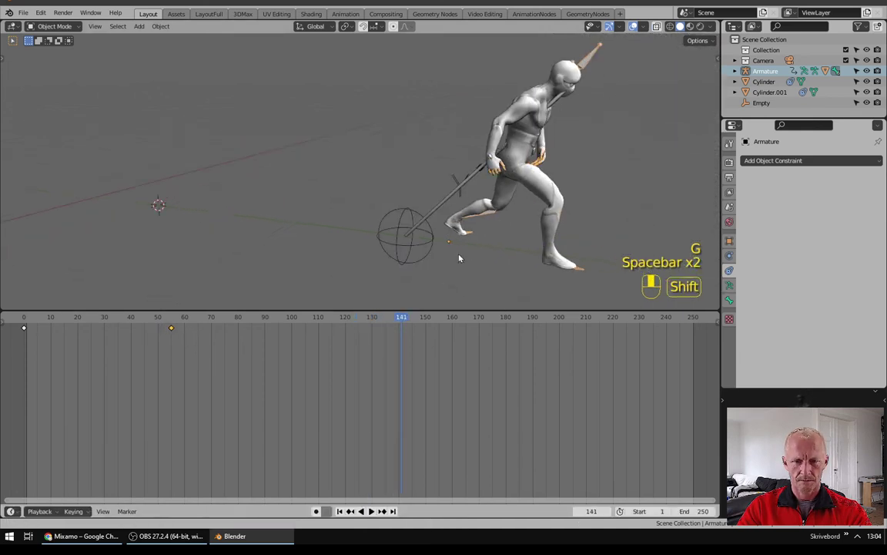
middle_click_drag(460, 257, 457, 264, "shift")
key("space")
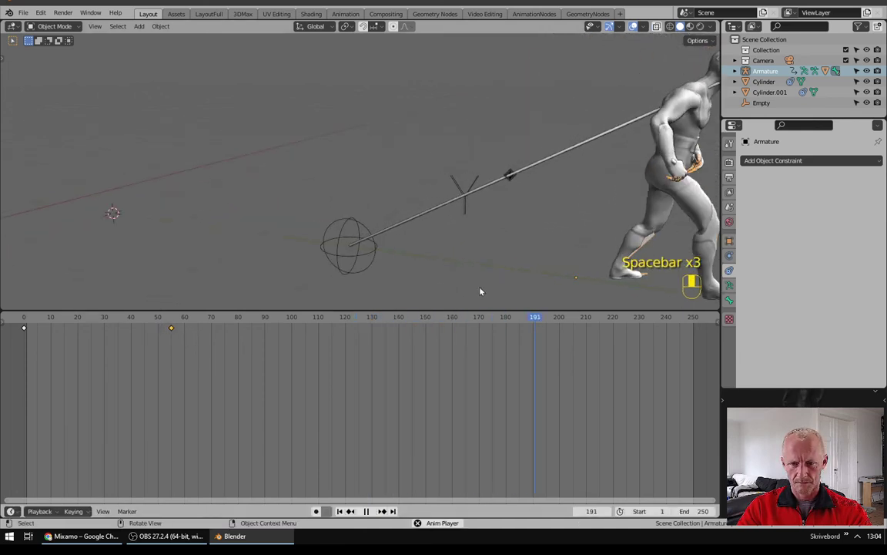
key("space")
Step: Move the selected location keyframe to frame 59 and play the walk to check that the feet stay planted
key("g")
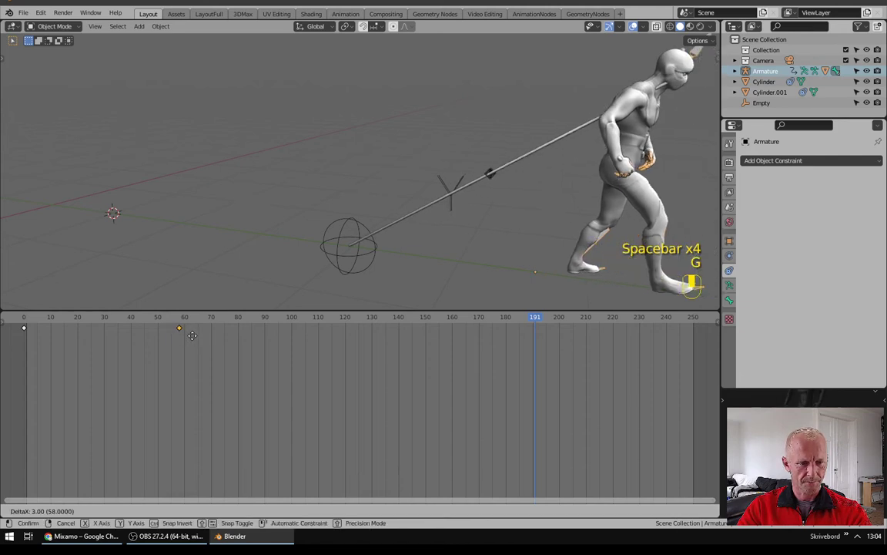
left_click(195, 339)
key("space")
key("space")
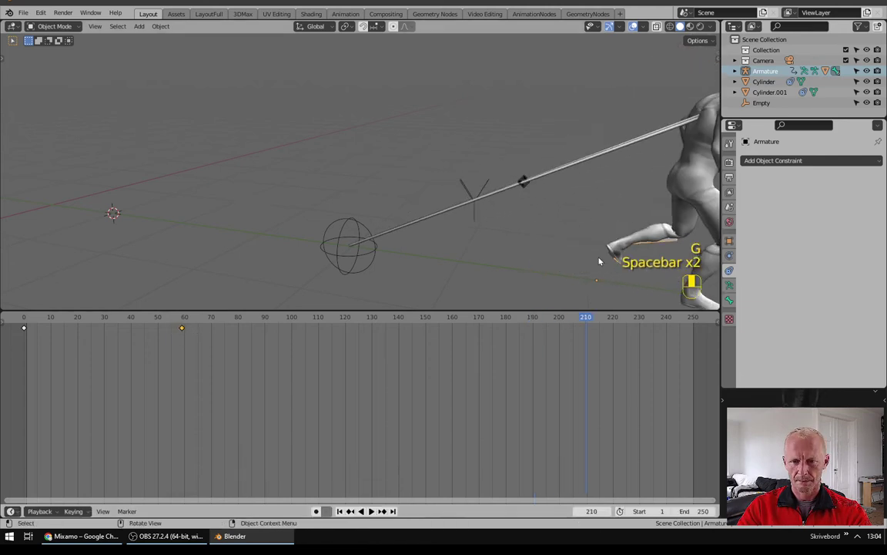
middle_click_drag(602, 259, 422, 254, "shift")
key("space")
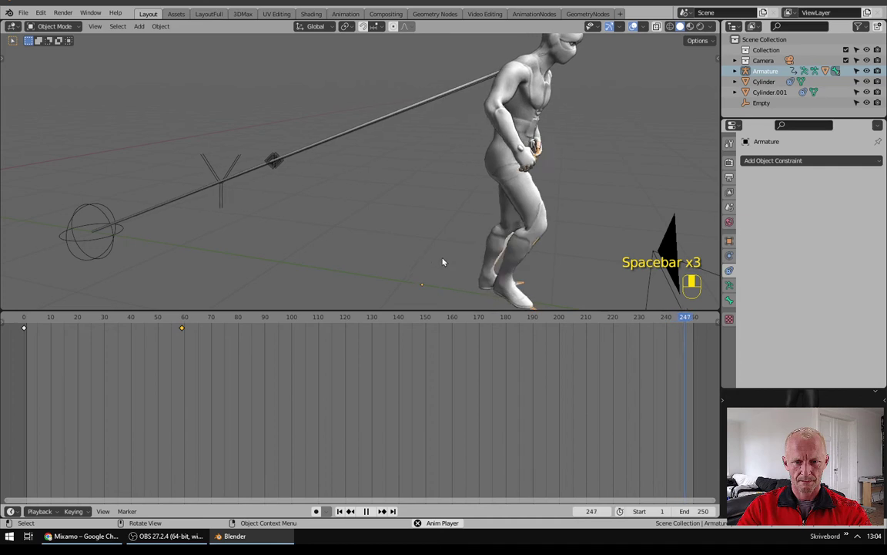
key("space")
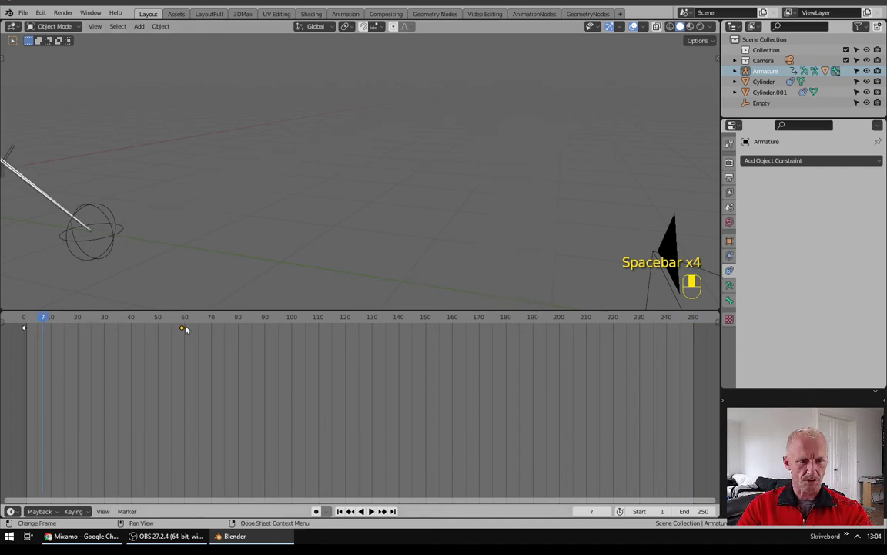
Step: Enlarge the 3D viewport, add a plane mesh under the character and scale it up into a large floor
left_click_drag(263, 312, 235, 404)
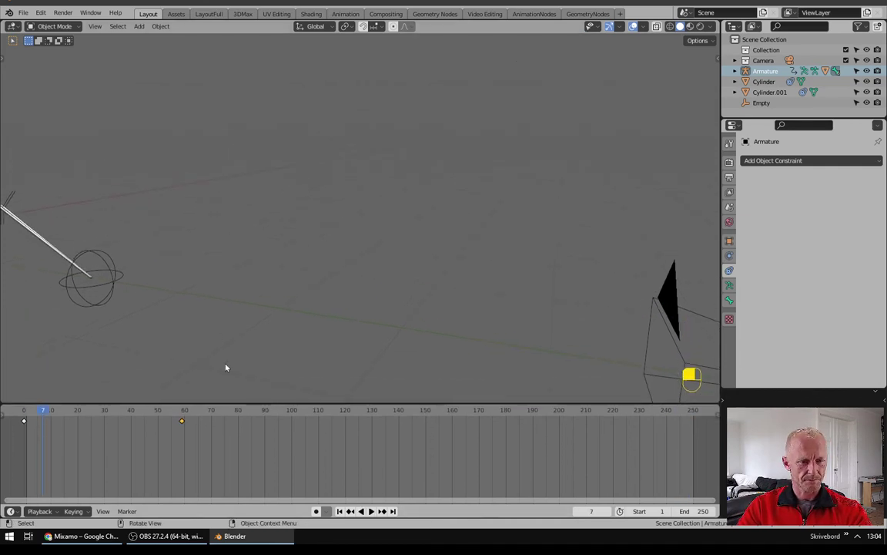
middle_click_drag(168, 326, 357, 317, "shift")
middle_click_drag(270, 242, 268, 260)
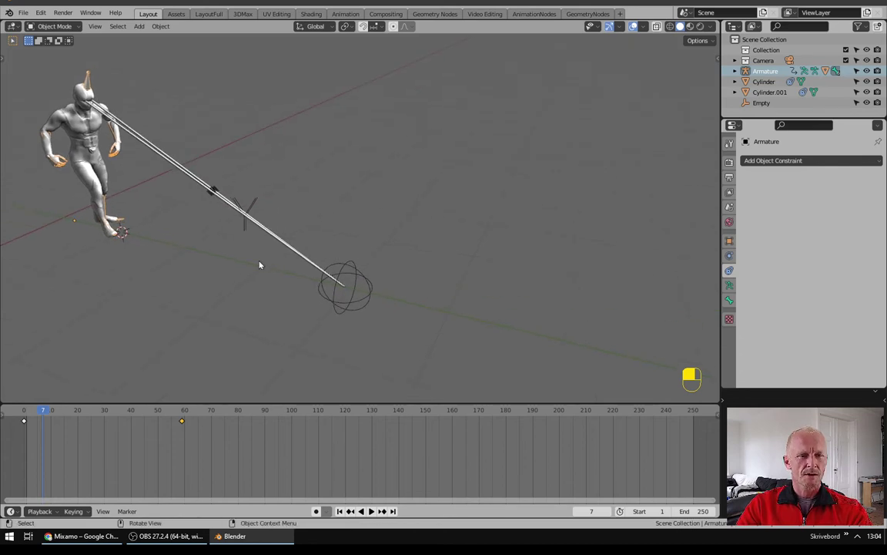
key("shift+a")
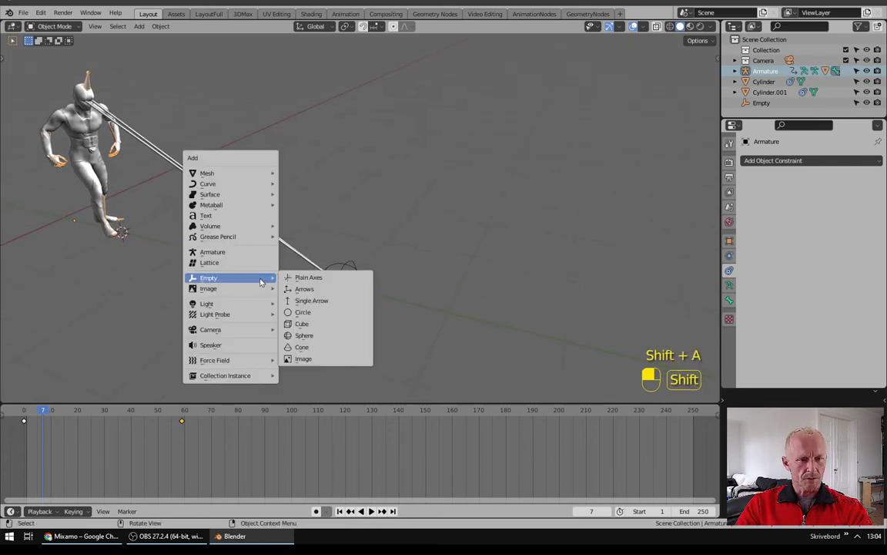
mouse_move(254, 174)
left_click(336, 173)
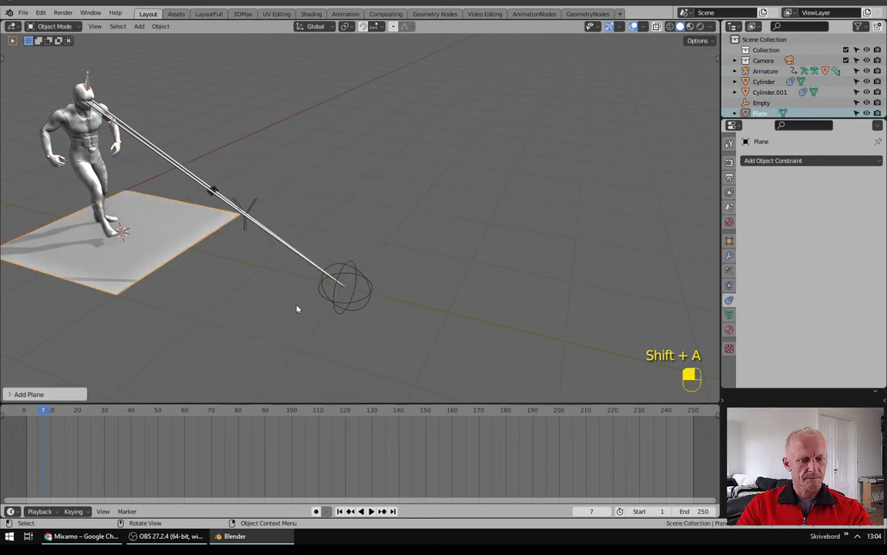
key("s")
left_click(27, 120)
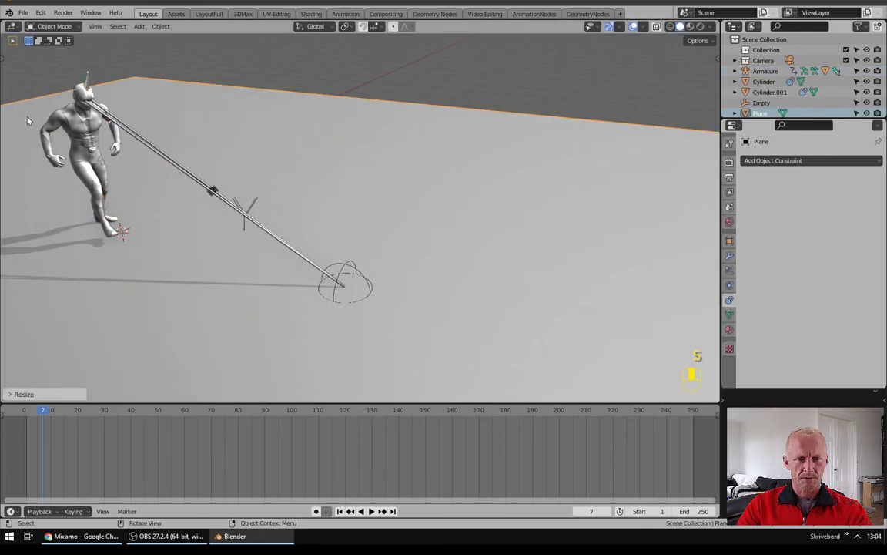
middle_click_drag(27, 119, 331, 186)
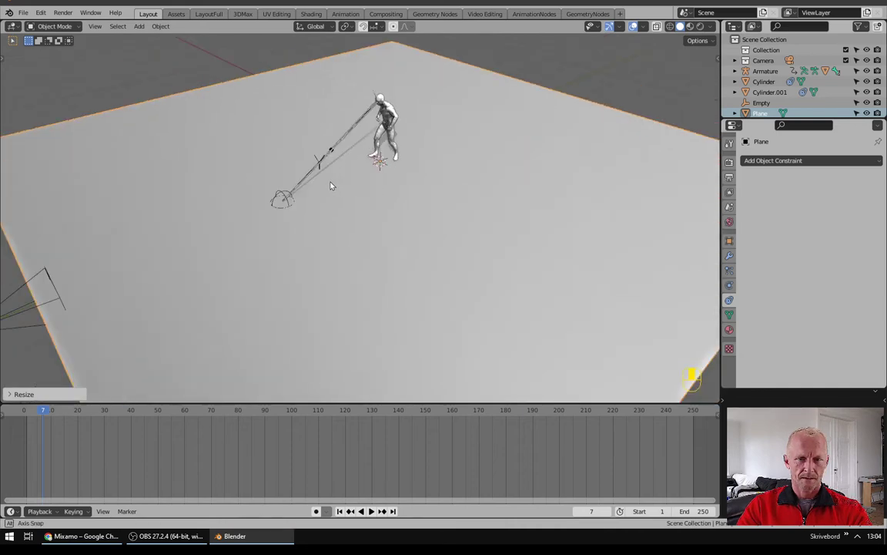
Step: Add a Bezier curve at the character and delete all its default vertices in Edit Mode
key("shift+a")
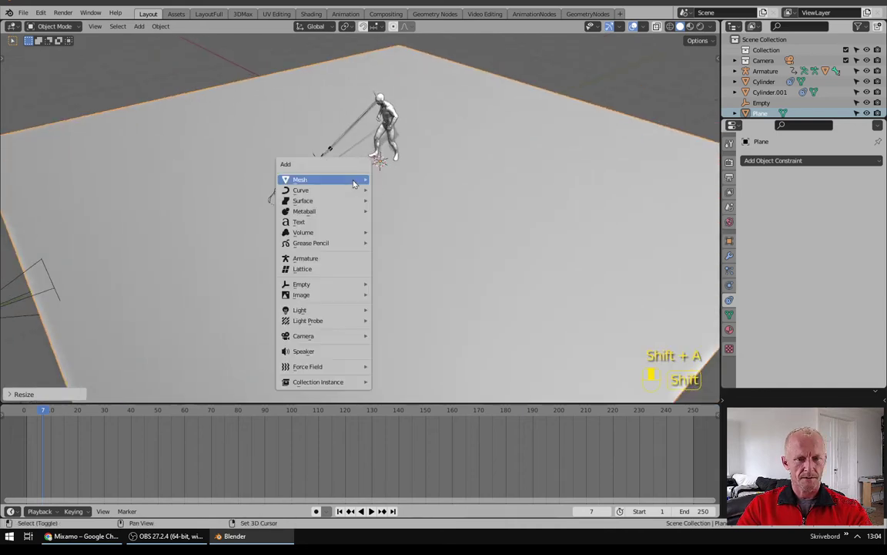
mouse_move(356, 190)
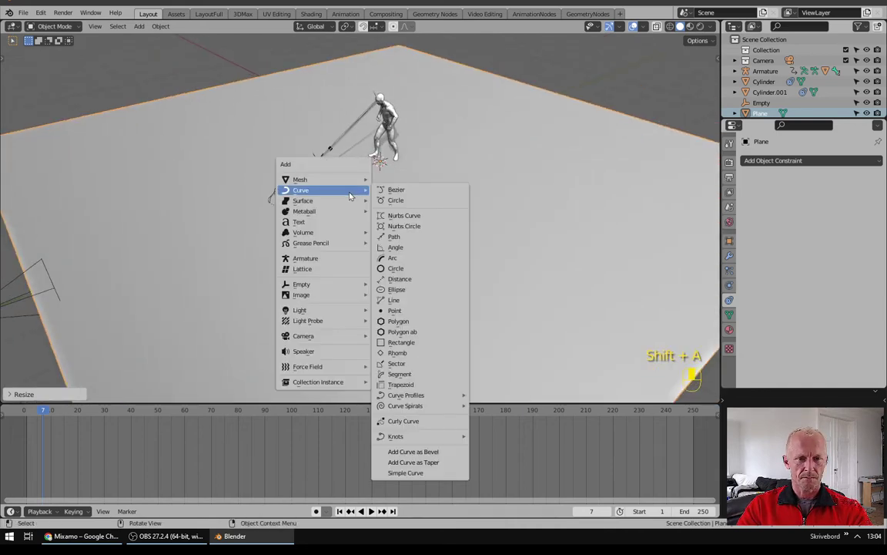
left_click(397, 190)
middle_click_drag(322, 182, 385, 162)
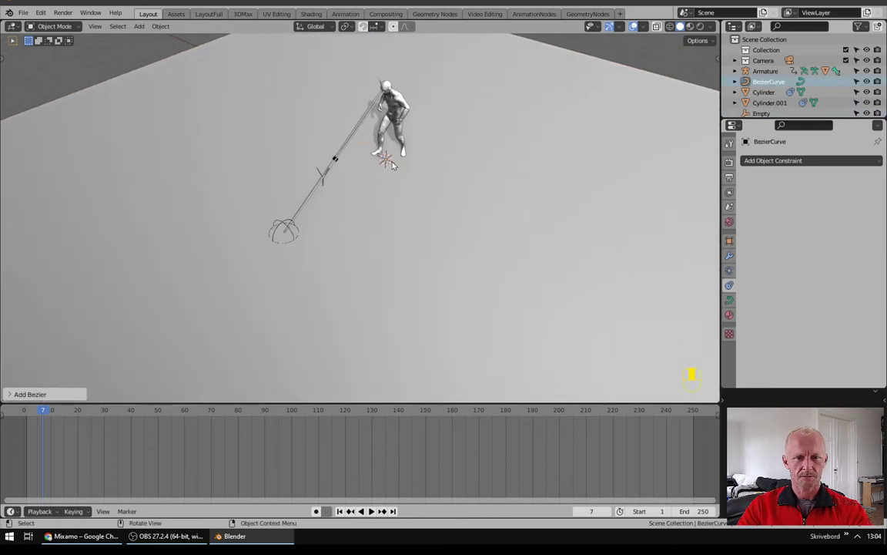
key("Tab")
key("x")
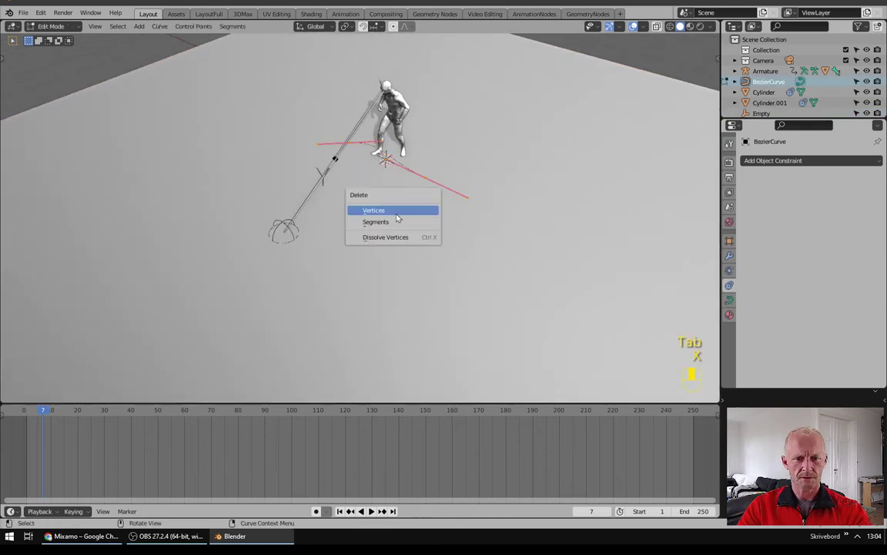
left_click(384, 209)
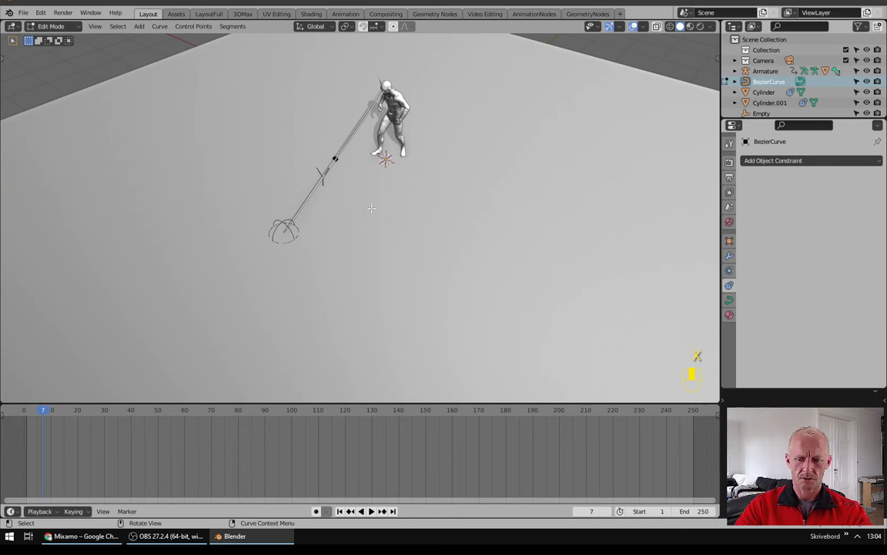
Step: From the top view, draw a freehand winding curve on the floor from in front of the character towards the camera, then return to Object Mode
key("KP_7")
scroll(368, 210, "down", 2)
middle_click_drag(374, 256, 378, 195, "shift")
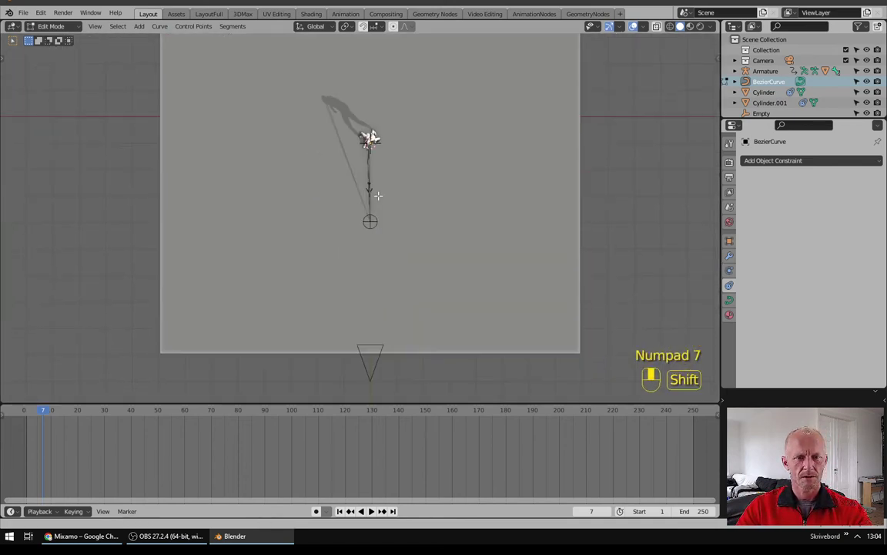
key("t")
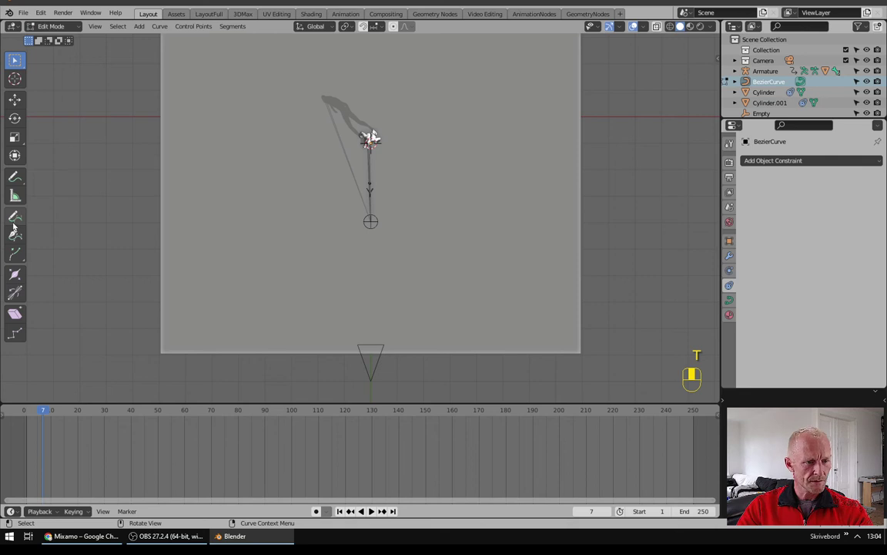
left_click(15, 218)
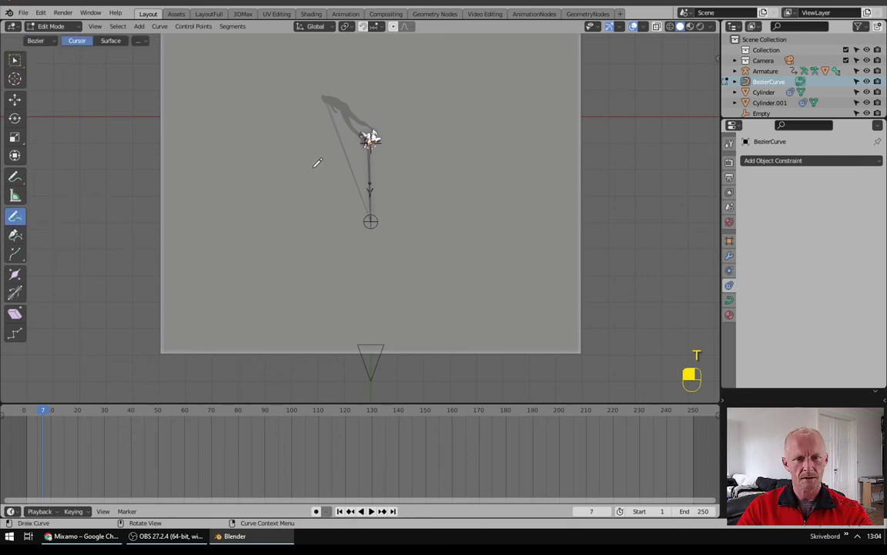
left_click_drag(410, 168, 326, 196)
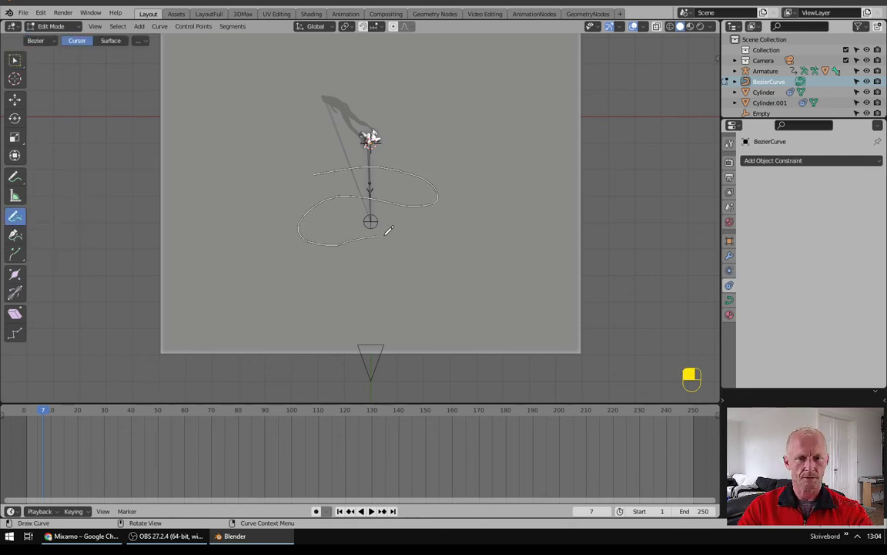
left_click_drag(389, 230, 360, 262)
left_click_drag(438, 311, 439, 320)
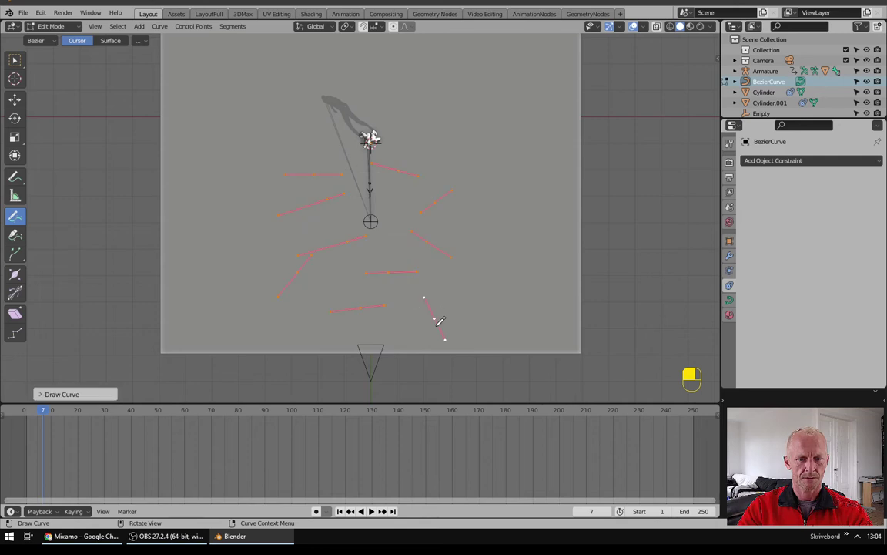
middle_click_drag(399, 237, 380, 224)
key("Tab")
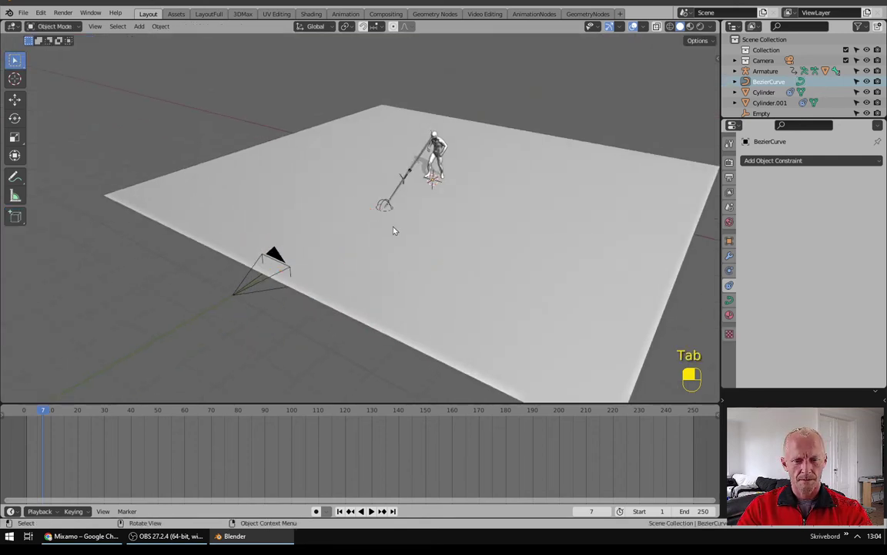
Step: Show the scene in wireframe and give the empty a Follow Path constraint targeting BezierCurve
left_click(385, 206)
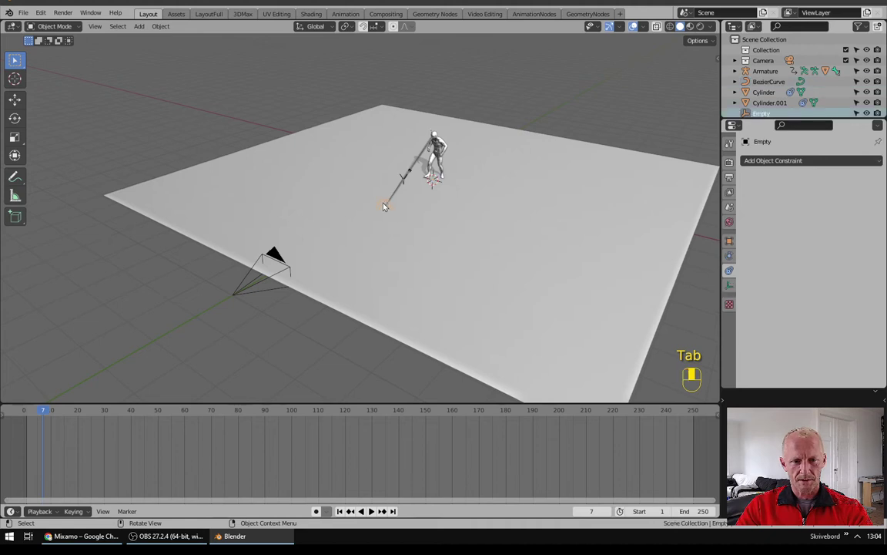
middle_click_drag(367, 238, 372, 257, "shift")
left_click(372, 265)
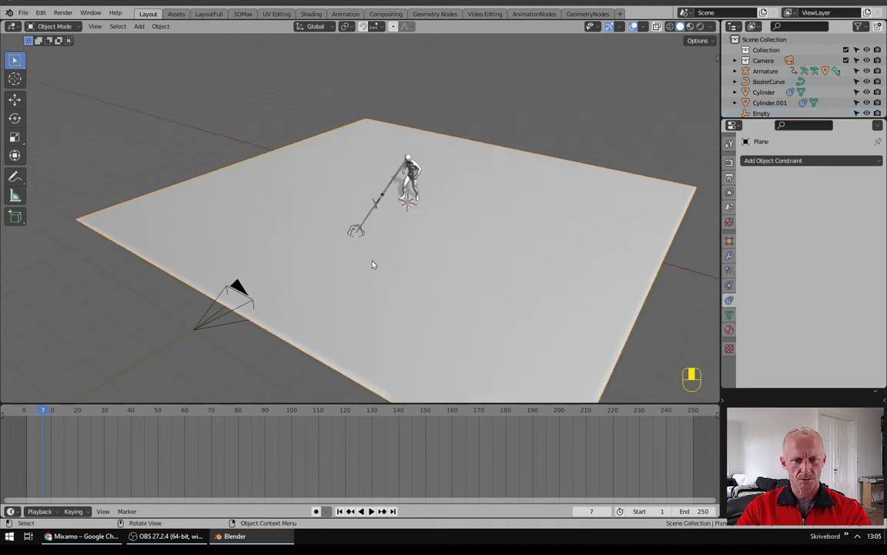
left_click(634, 26)
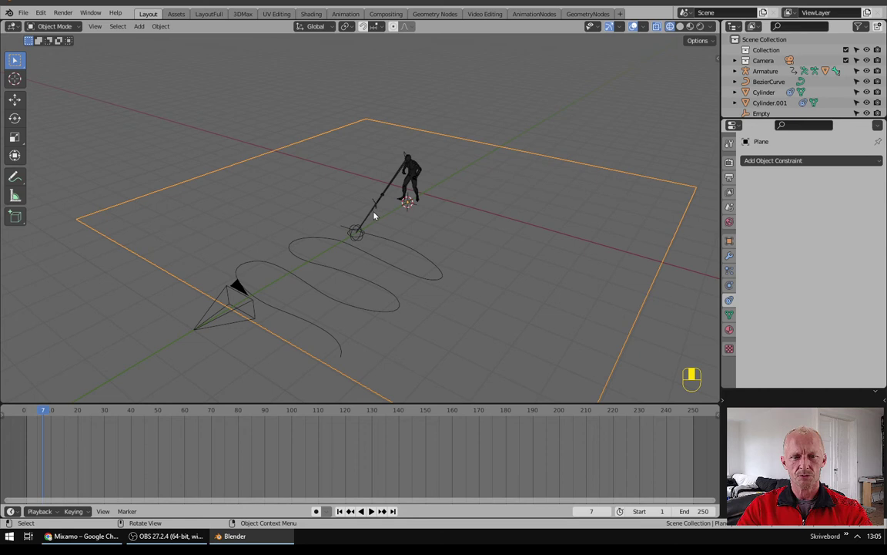
left_click(357, 252)
left_click(357, 239)
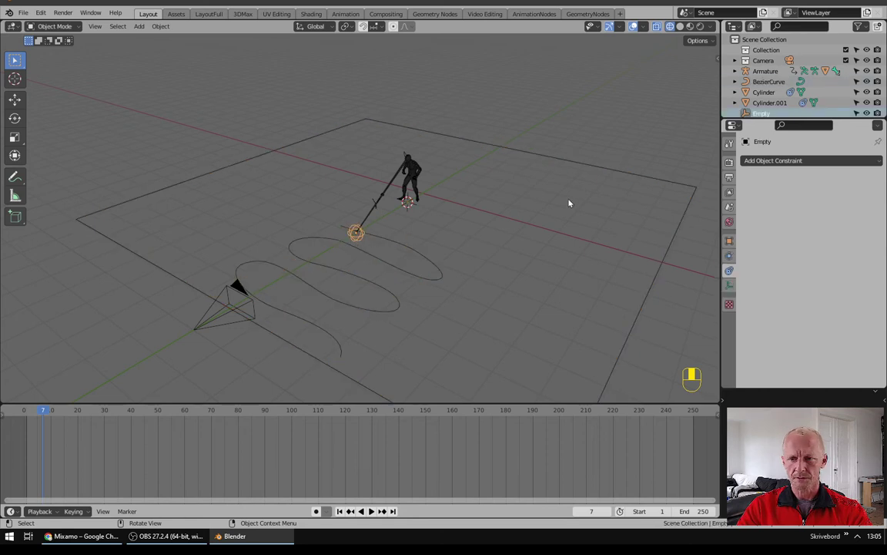
left_click(773, 160)
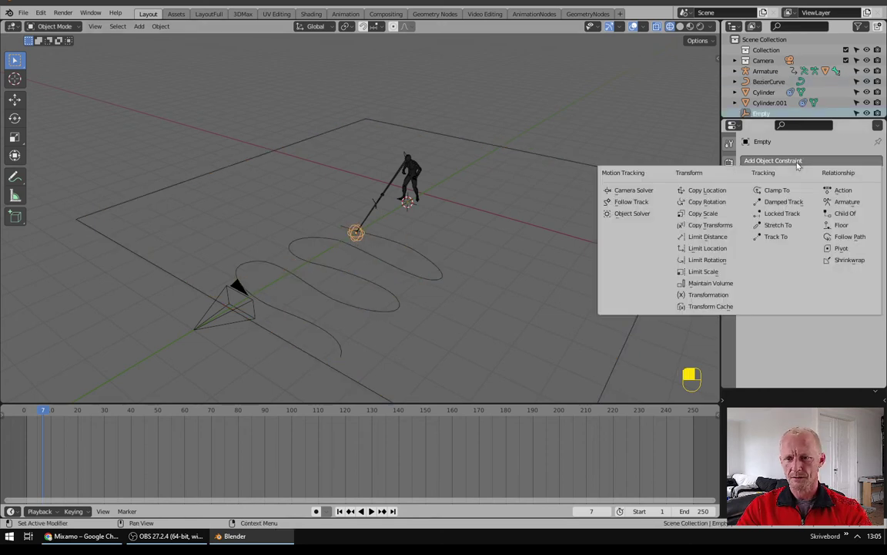
left_click(842, 237)
left_click(821, 194)
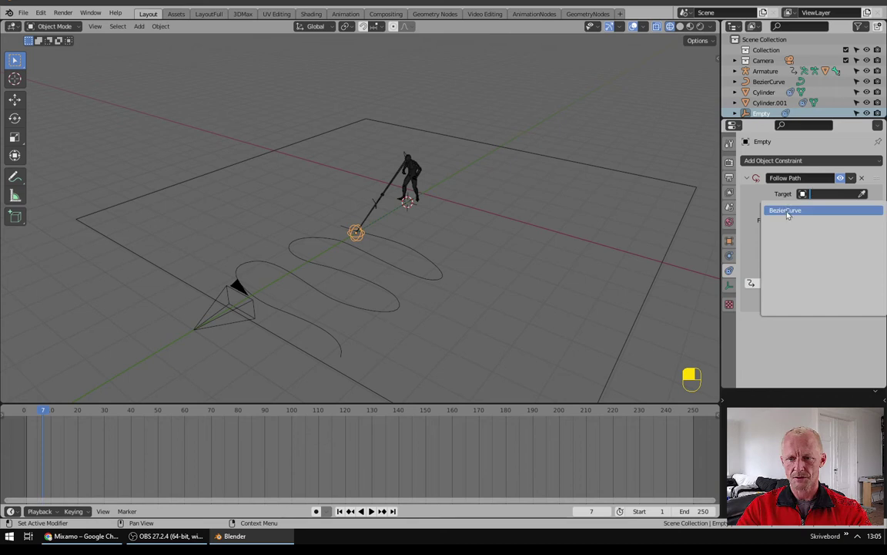
left_click(787, 211)
Step: Move the empty in the horizontal plane, with Z locked, onto the start of the curve nearest the character
middle_click_drag(332, 249, 308, 257)
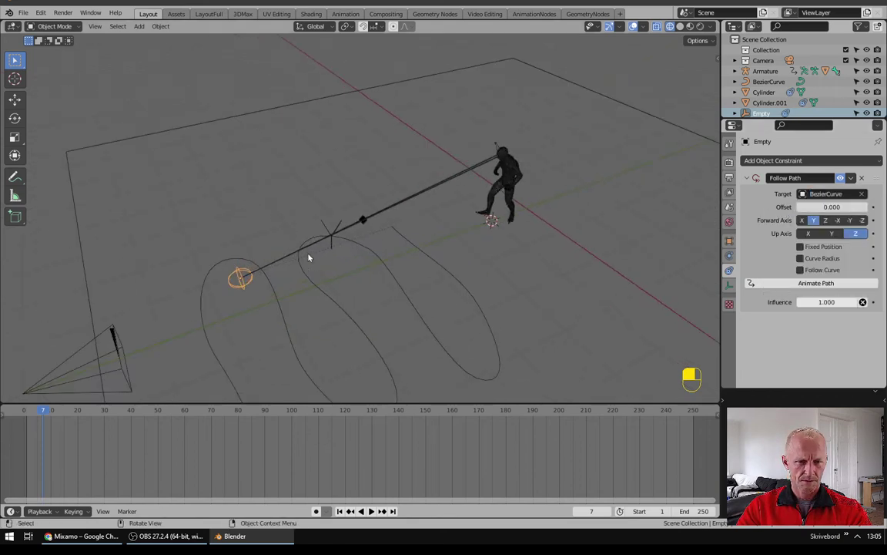
key("g")
key("shift+z")
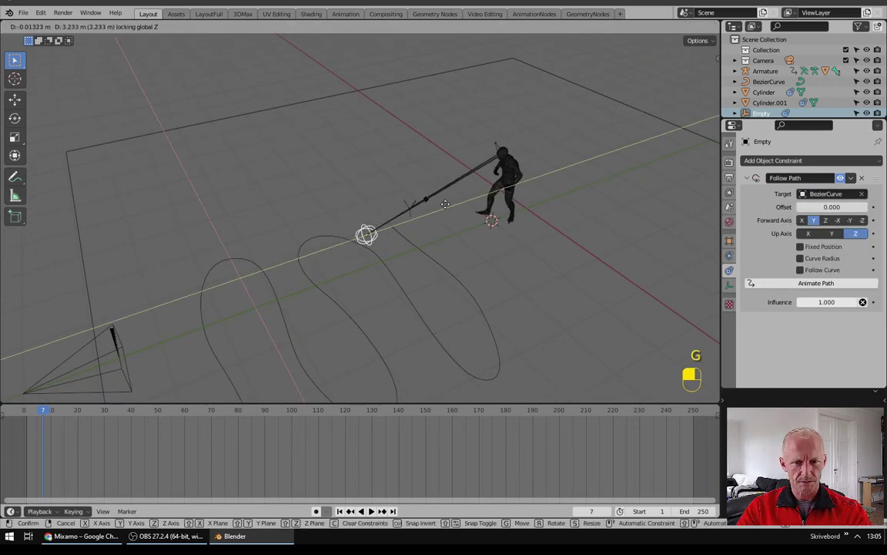
left_click(463, 209)
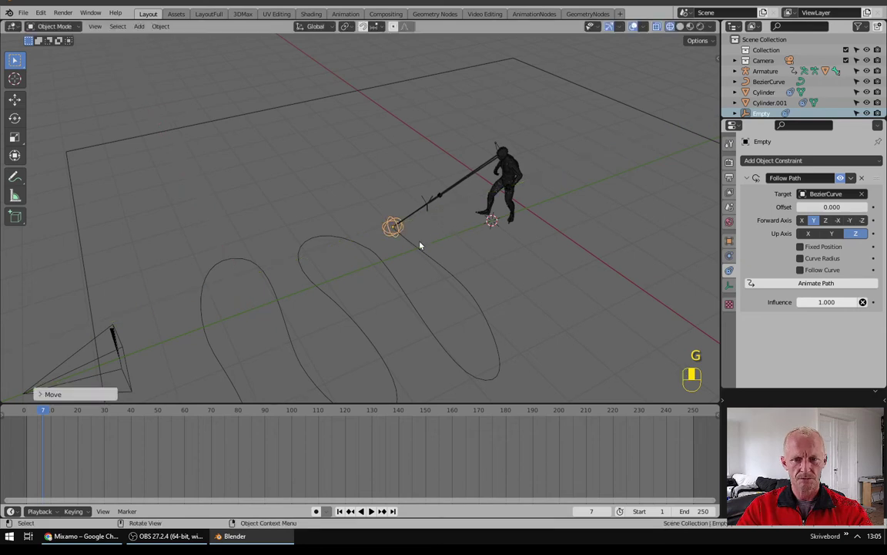
Step: Animate the empty's path and set the curve's path animation length to 250 frames
left_click(784, 284)
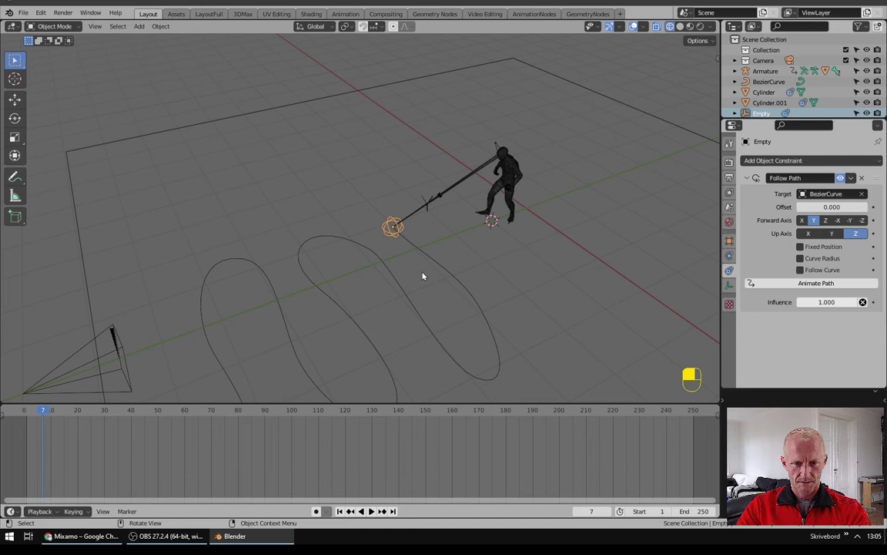
left_click(441, 266)
left_click(731, 300)
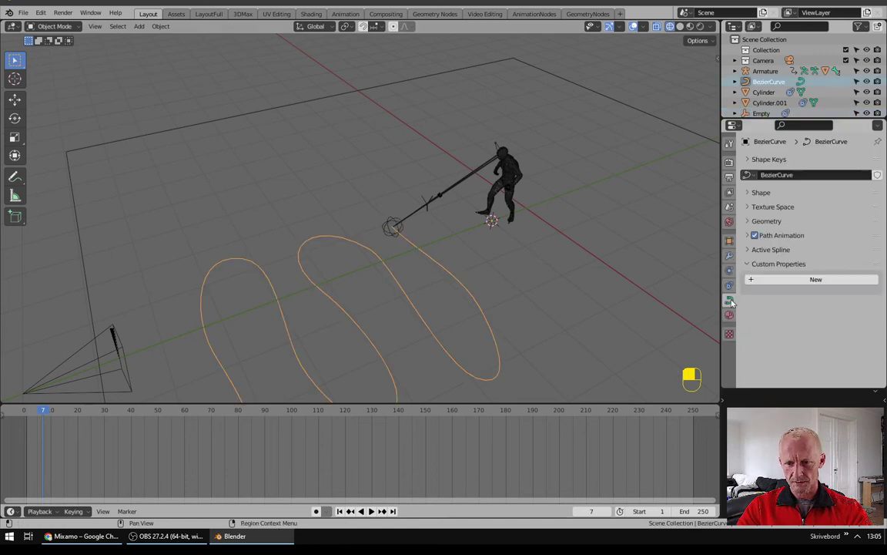
left_click(755, 238)
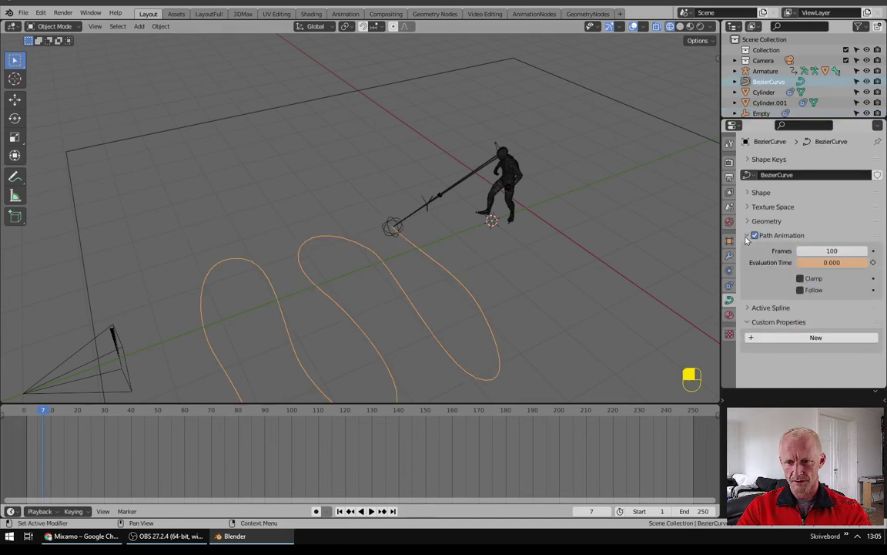
left_click(821, 250)
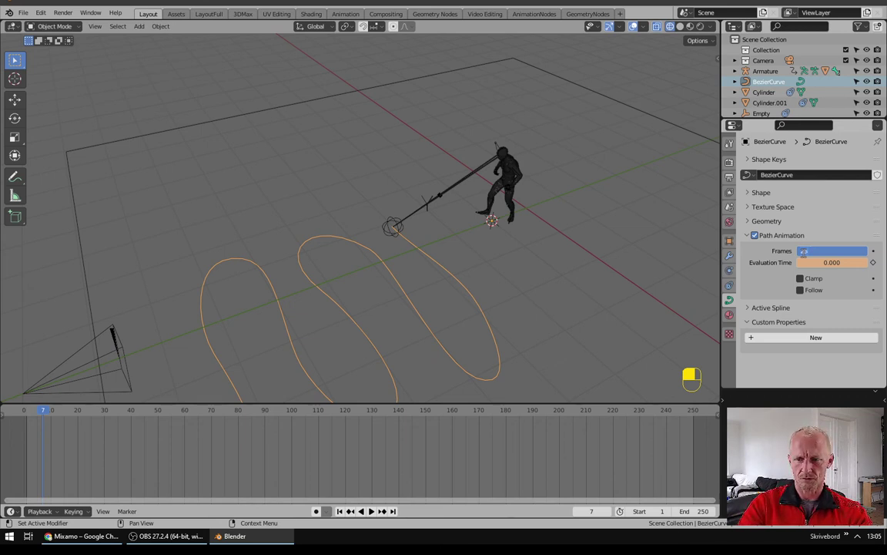
type("250")
key("Return")
Step: Play the animation up to frame 131 and check how the lasers follow the empty along the curve
key("space")
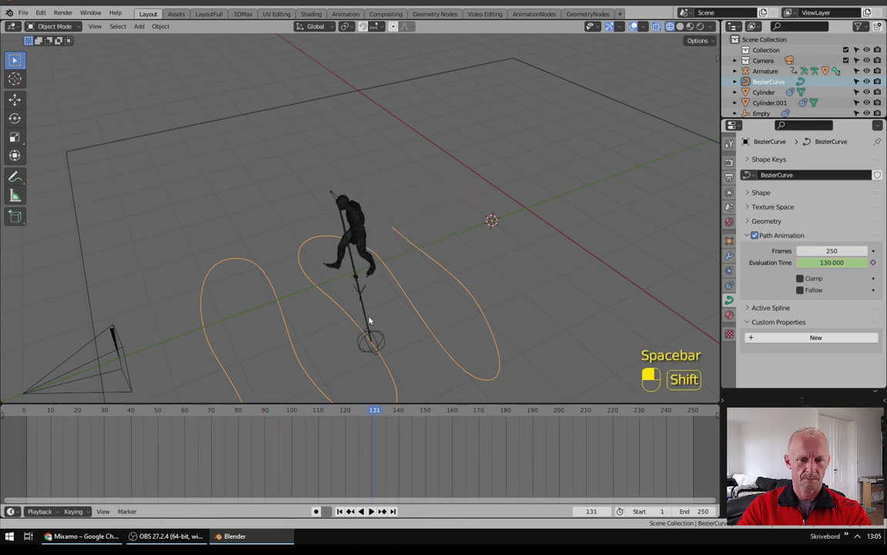
middle_click_drag(382, 313, 372, 114, "shift")
scroll(375, 116, "up", 6)
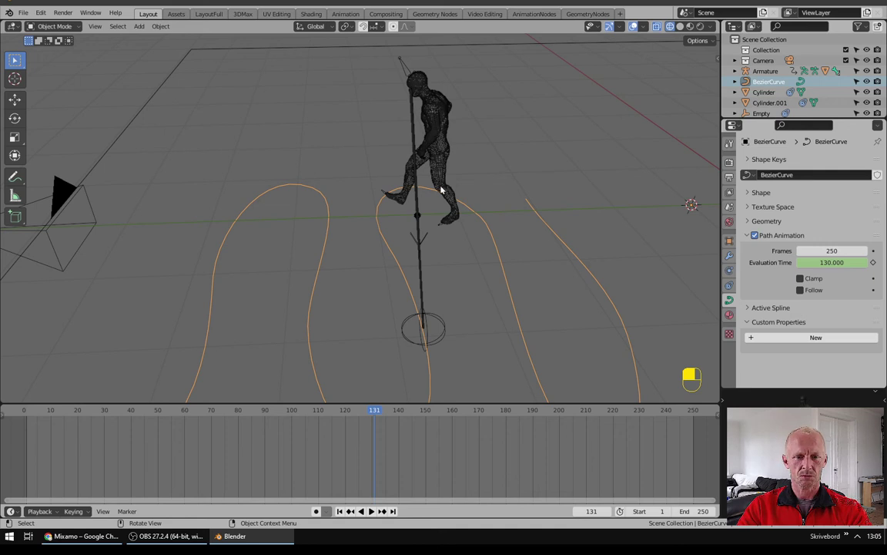
Step: Select the character's armature, switch it to Pose Mode and select the head bone
left_click(402, 66)
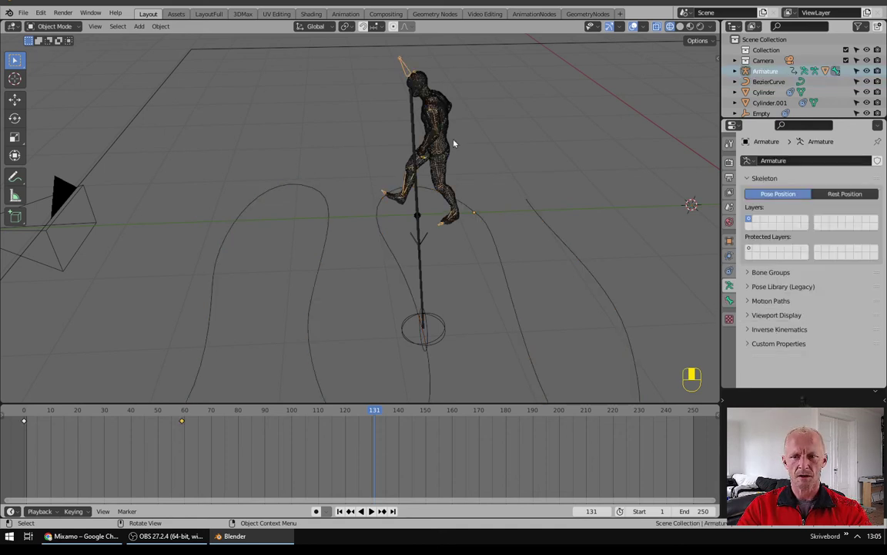
middle_click_drag(453, 144, 517, 136)
left_click(55, 27)
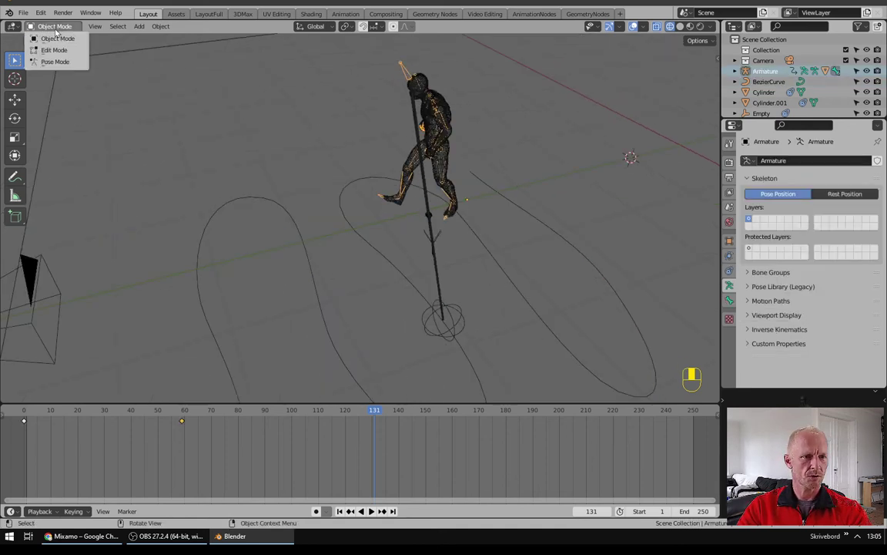
left_click(56, 62)
scroll(433, 89, "up", 8)
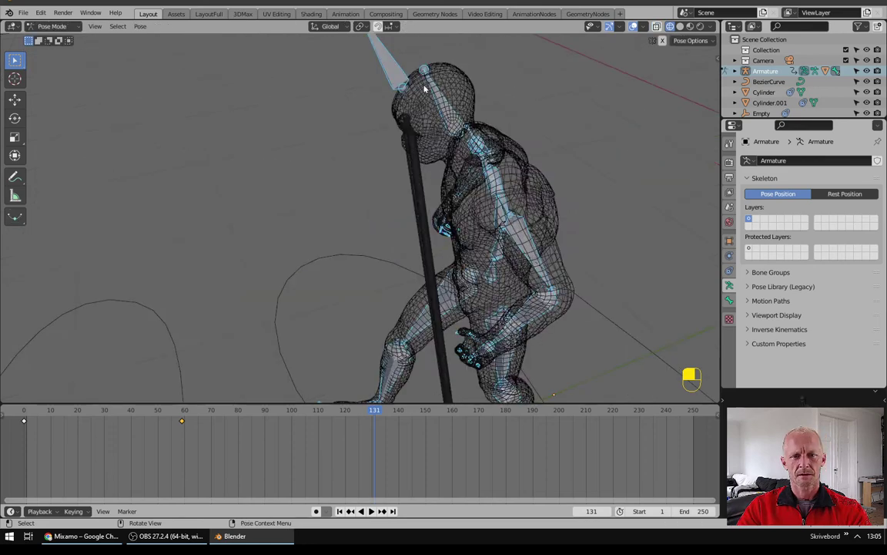
left_click(449, 117)
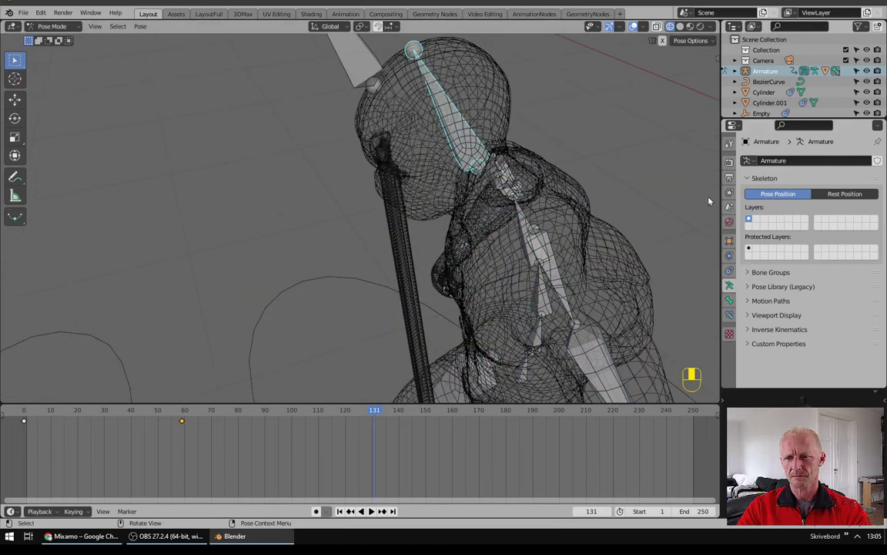
Step: Add a Track To bone constraint to the head bone, targeting Empty with Z as the track axis
left_click(730, 318)
left_click(786, 161)
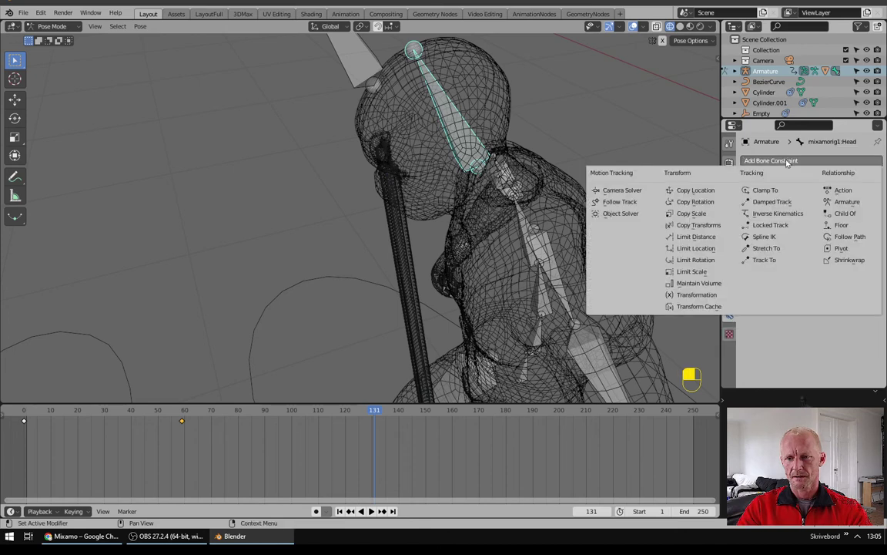
left_click(767, 260)
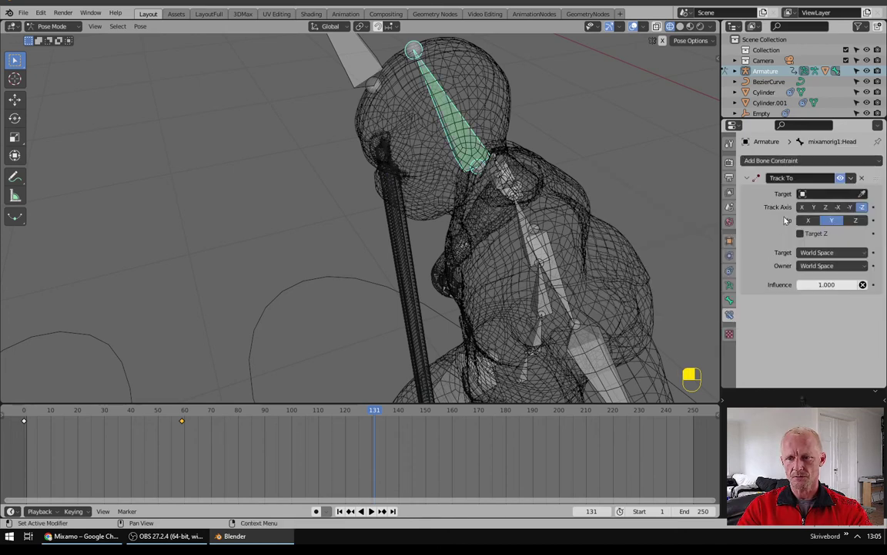
left_click(824, 193)
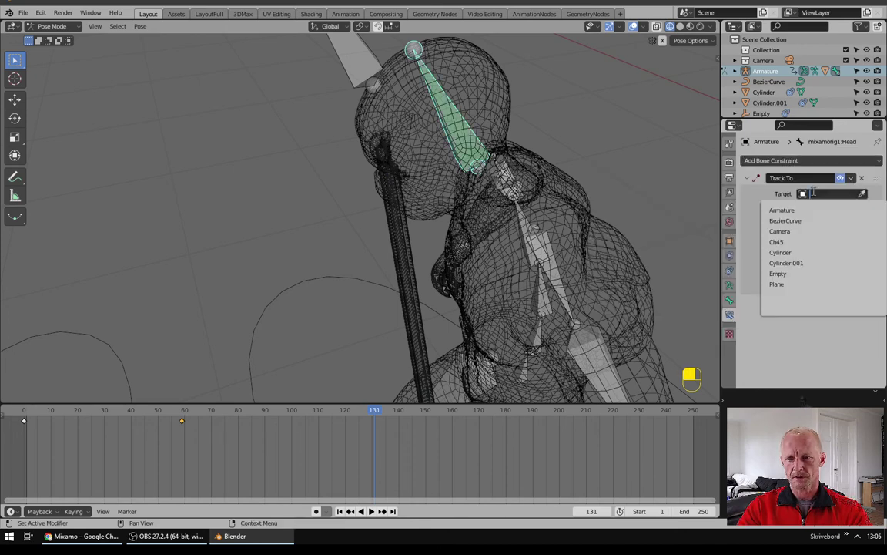
left_click(780, 273)
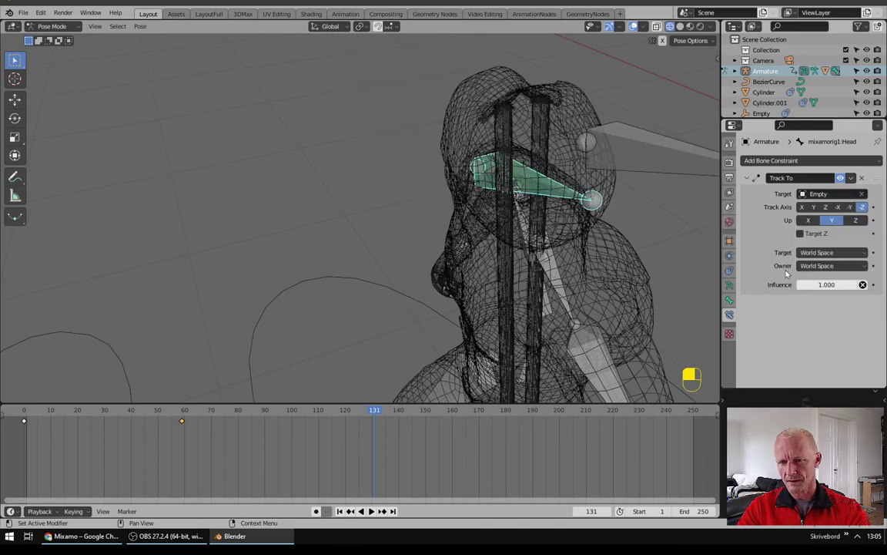
left_click(826, 207)
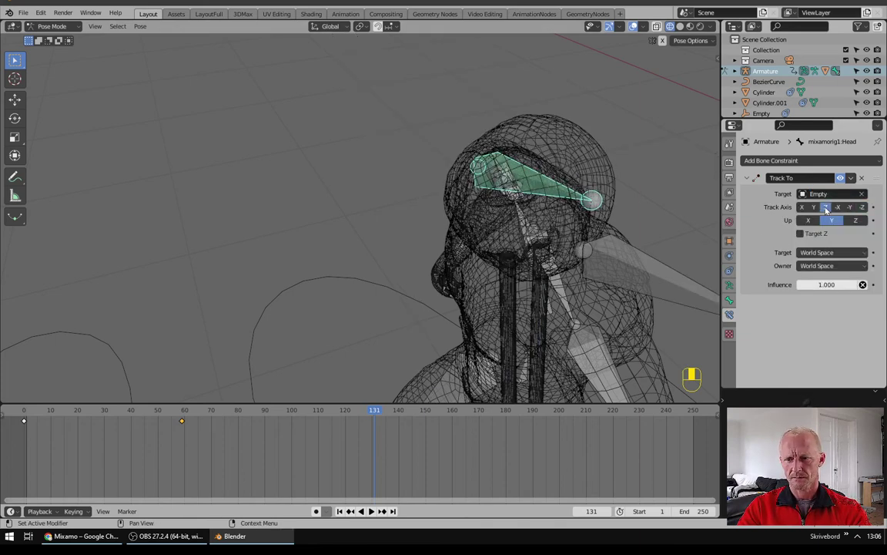
Step: Compare the Y and Z track axes on the head bone, and scrub to frames 80 and 36 to check the head tracking
left_click(815, 208)
left_click(827, 208)
scroll(502, 243, "down", 10)
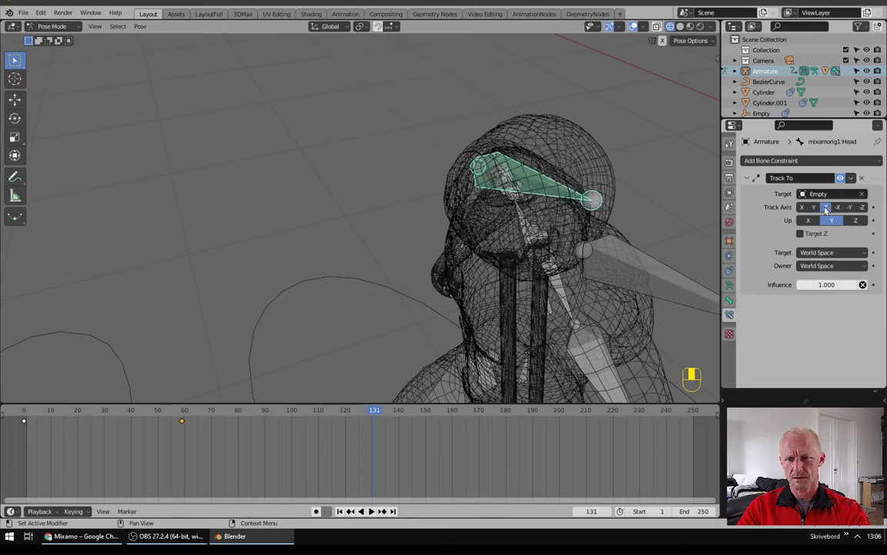
middle_click_drag(502, 243, 386, 242)
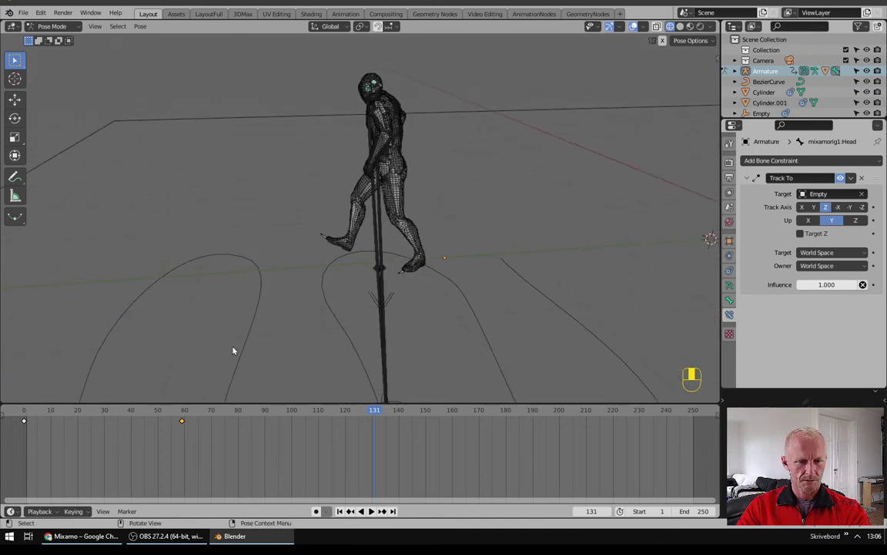
left_click_drag(347, 411, 238, 410)
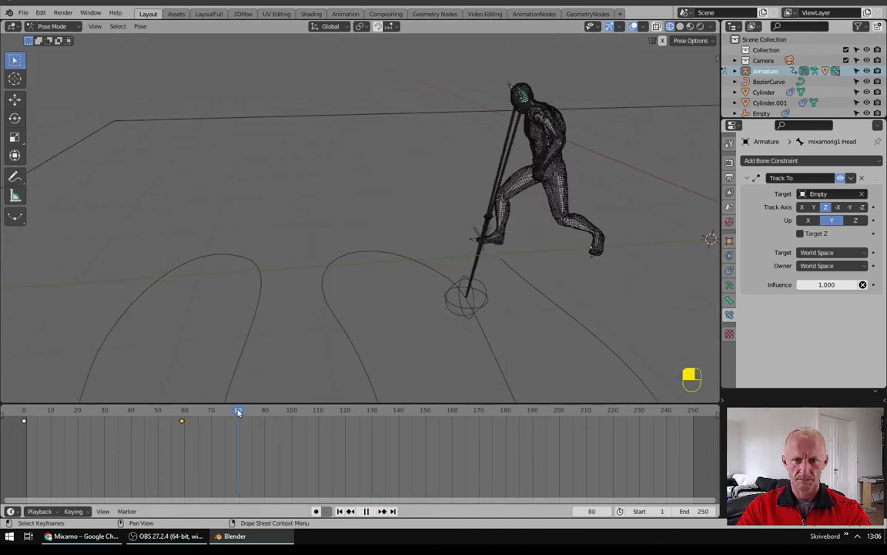
middle_click_drag(416, 139, 559, 152)
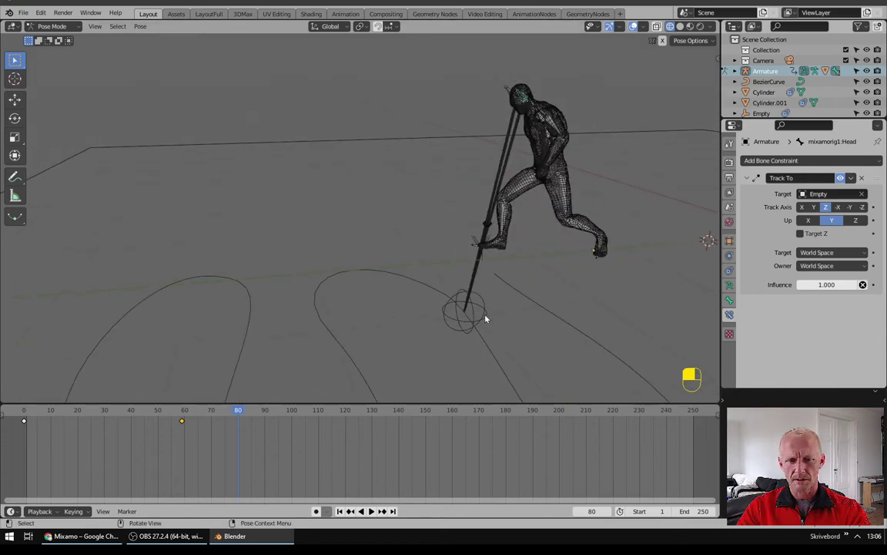
left_click_drag(221, 418, 121, 418)
middle_click_drag(431, 293, 535, 286)
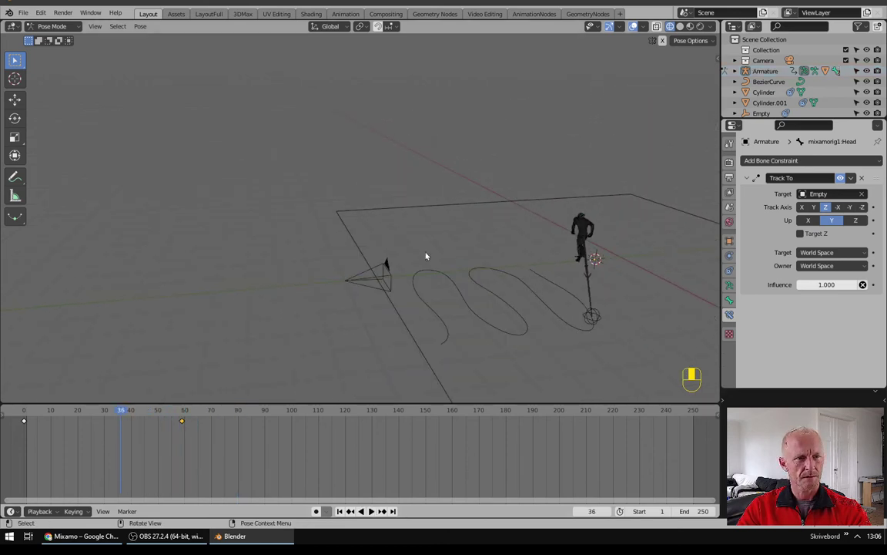
Step: Return to Object Mode and move the Bezier curve along the Y axis to about -3.39 m
left_click(52, 26)
left_click(56, 38)
left_click(526, 327)
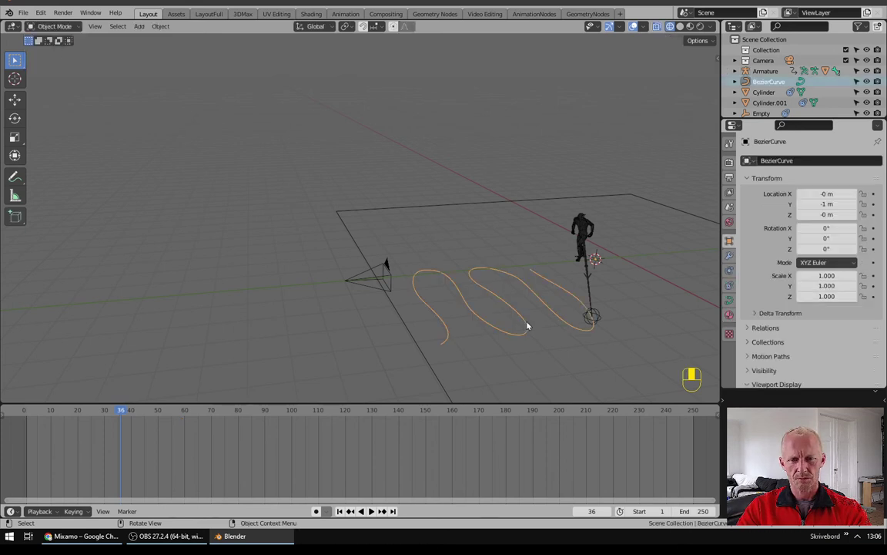
key("g")
key("y")
left_click(486, 336)
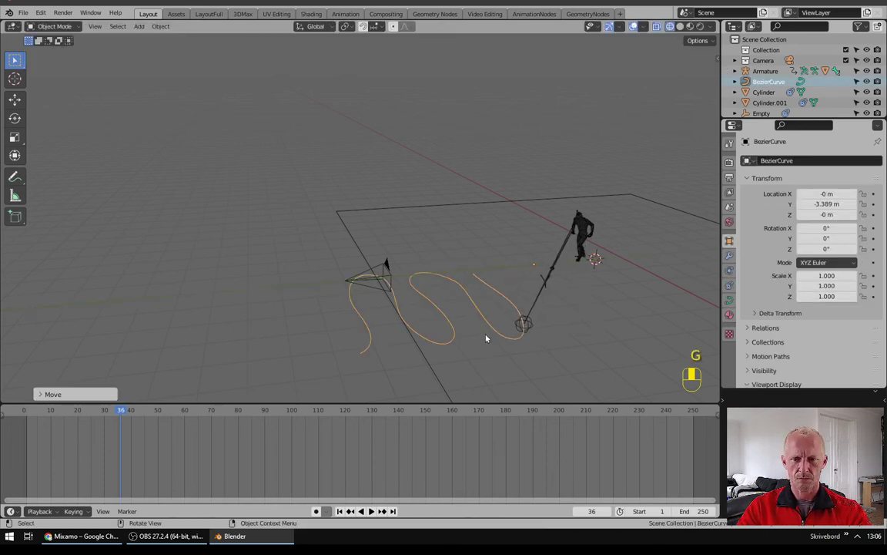
Step: Show the scene in solid shading and play the animation up to frame 123 to check the head and laser tracking
middle_click_drag(564, 291, 538, 243)
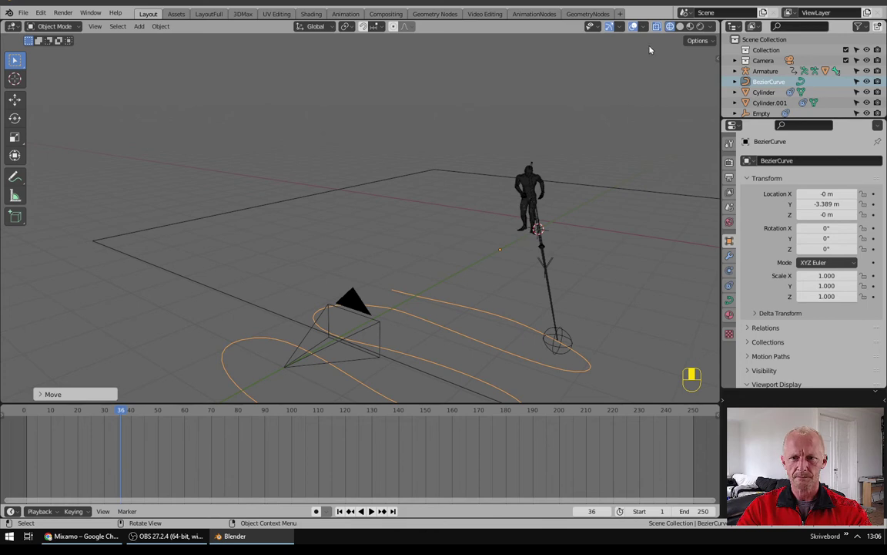
left_click(680, 27)
mouse_move(605, 128)
middle_mouse_down()
mouse_move(554, 166)
mouse_move(634, 232)
middle_mouse_up()
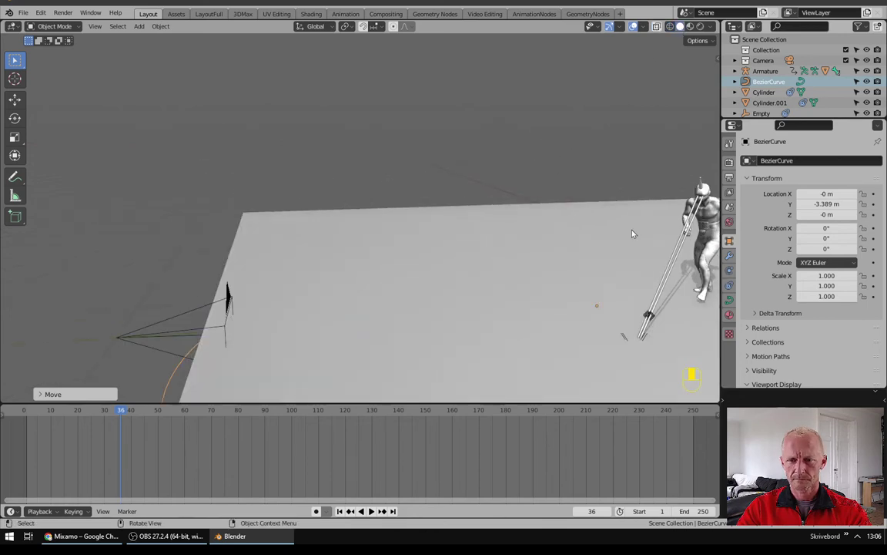
key("space")
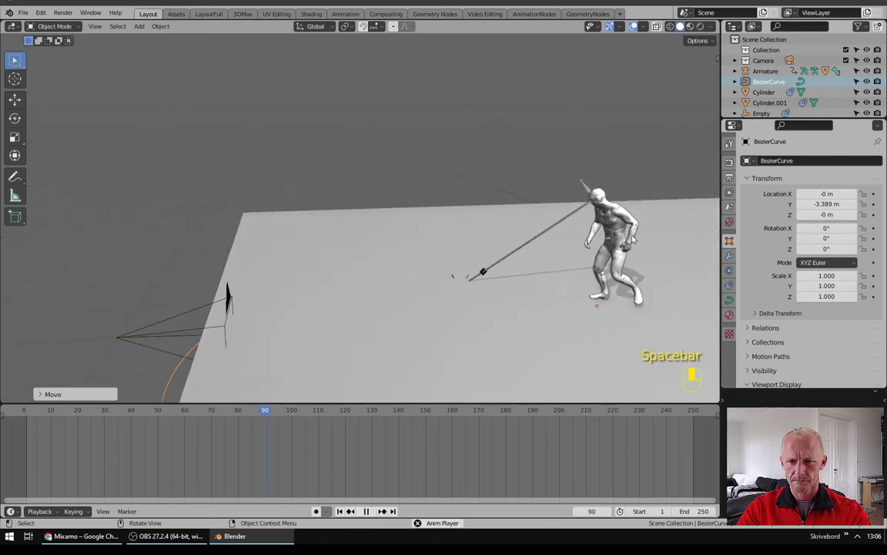
key("space")
scroll(548, 210, "up", 5)
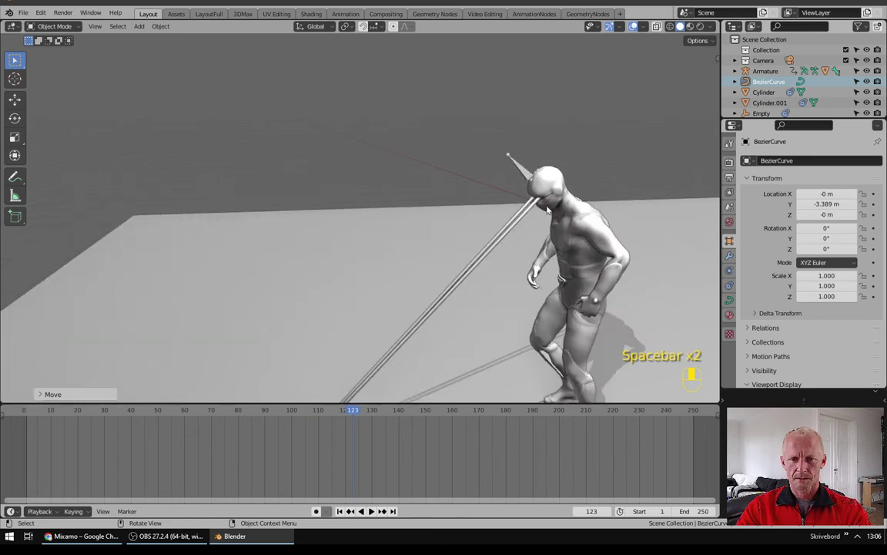
Step: Select the armature, put it in Pose Mode with wireframe shading and select the neck bone
left_click(521, 173)
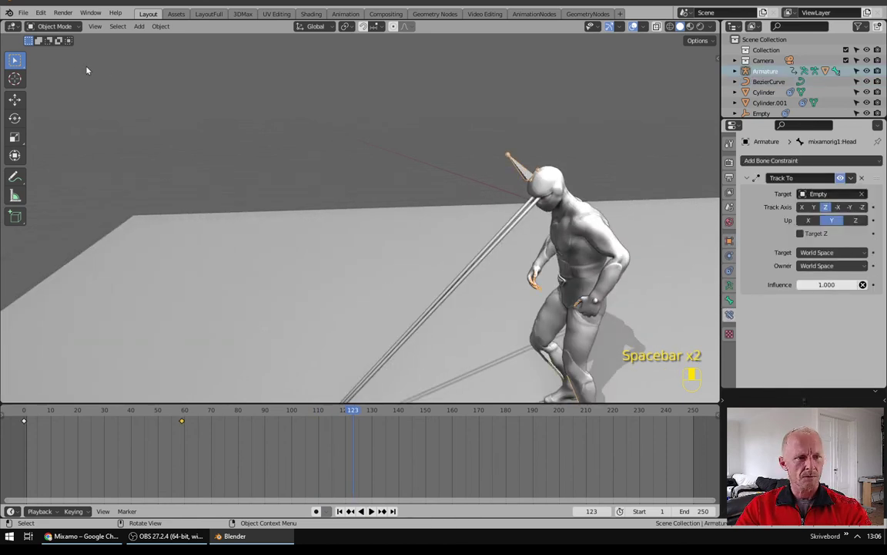
left_click(54, 26)
left_click(46, 58)
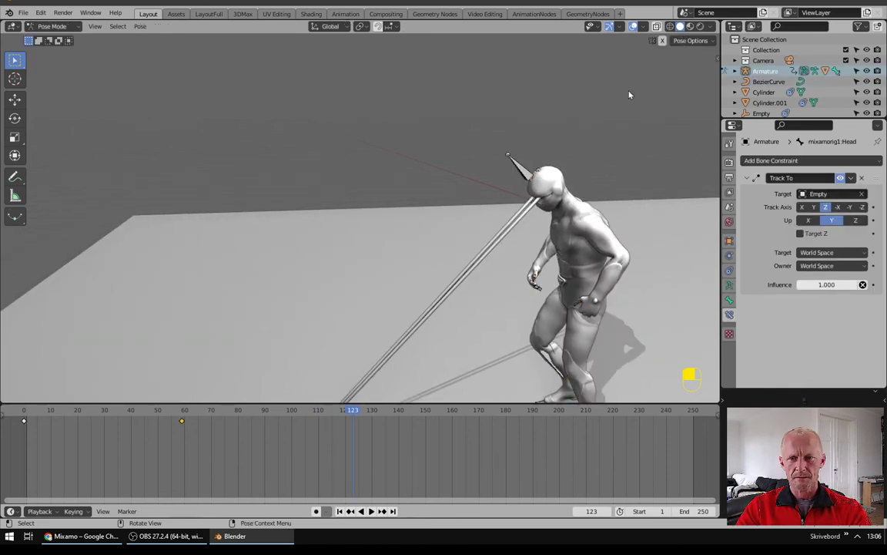
left_click(670, 26)
scroll(547, 214, "up", 5)
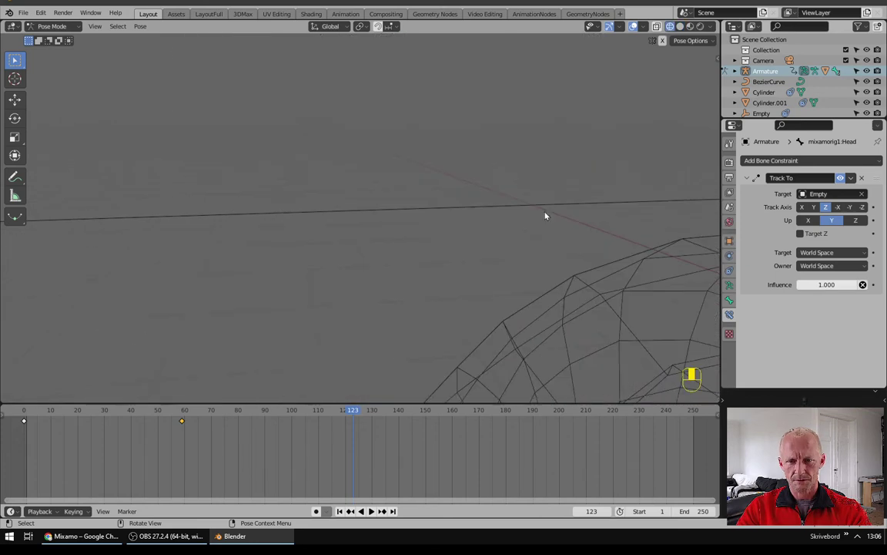
scroll(553, 218, "down", 2)
left_click(580, 222)
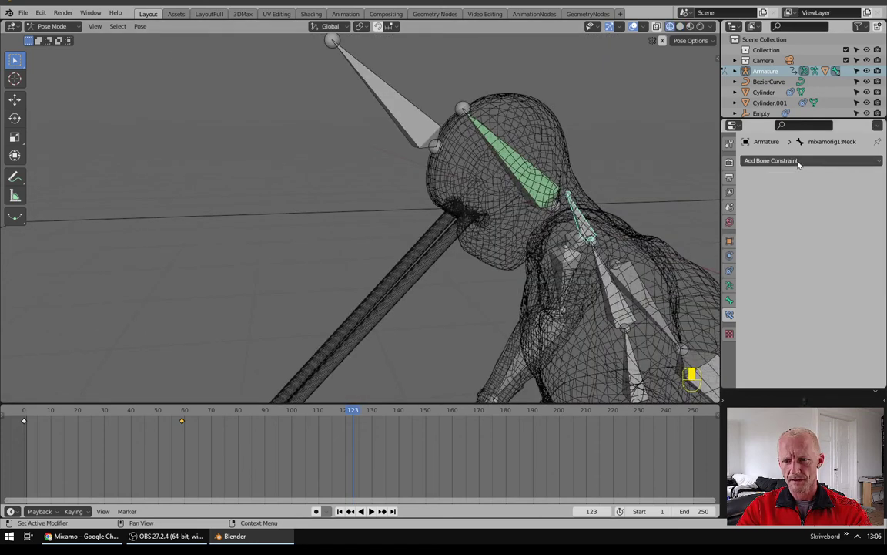
Step: Add a Track To constraint to the neck bone, targeting Empty with Z as the track axis and an influence of 0.8
left_click(771, 161)
left_click(778, 260)
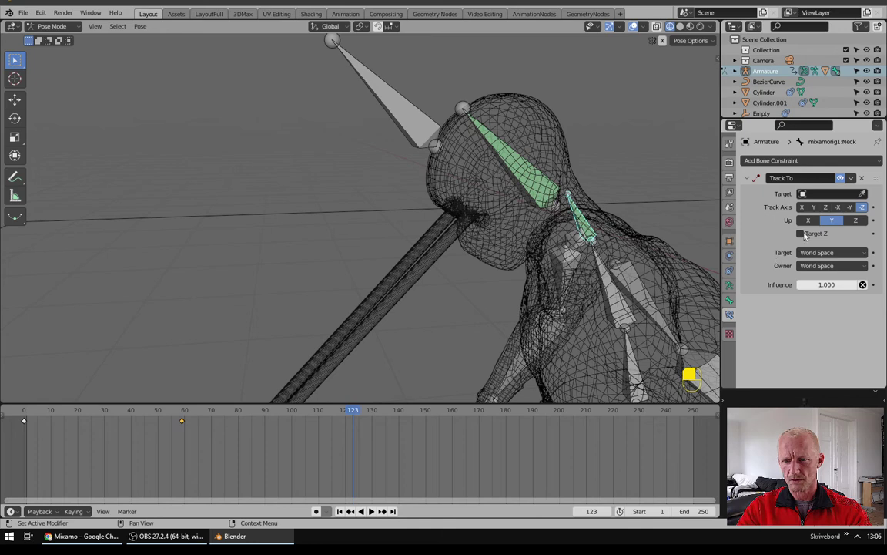
left_click(824, 194)
left_click(786, 273)
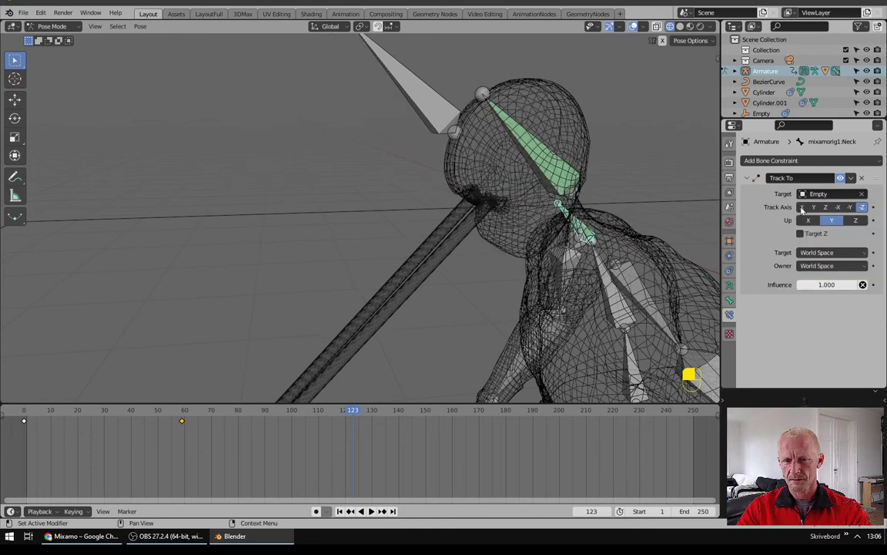
left_click(825, 207)
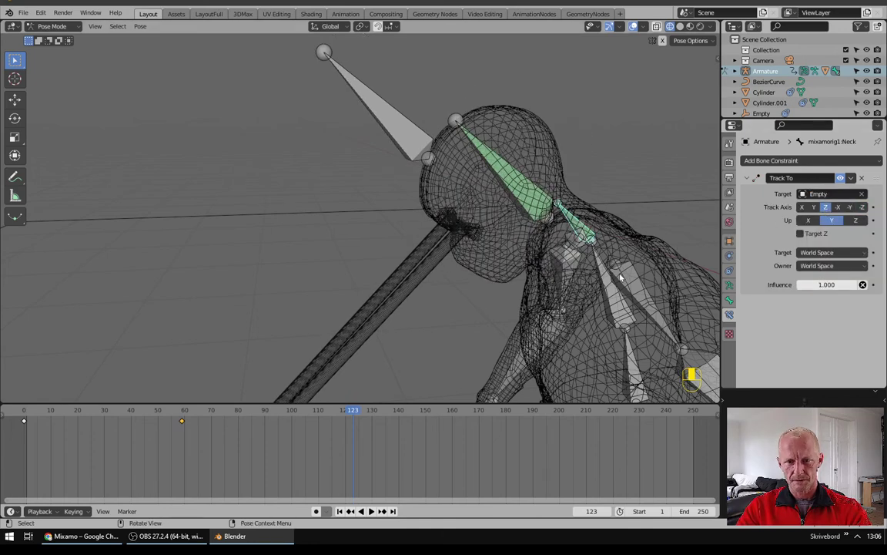
left_click_drag(840, 285, 821, 285)
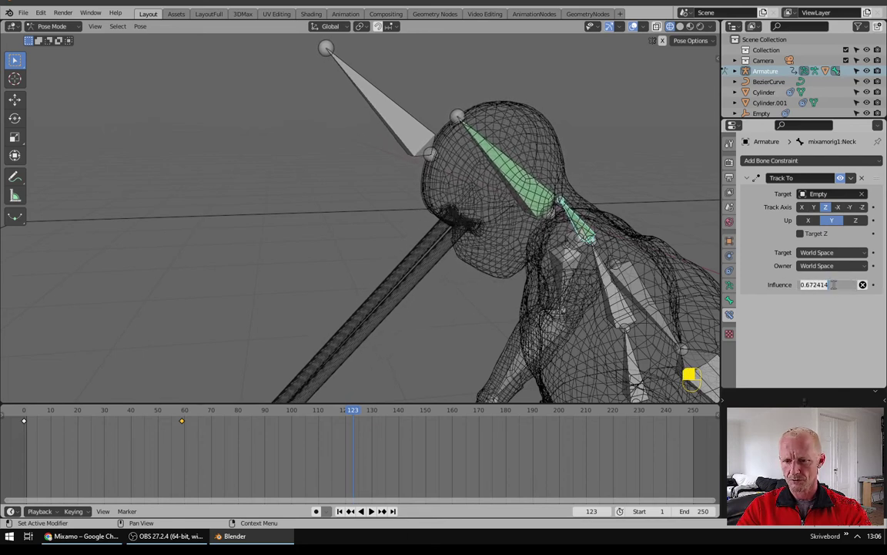
type("0.8")
key("Return")
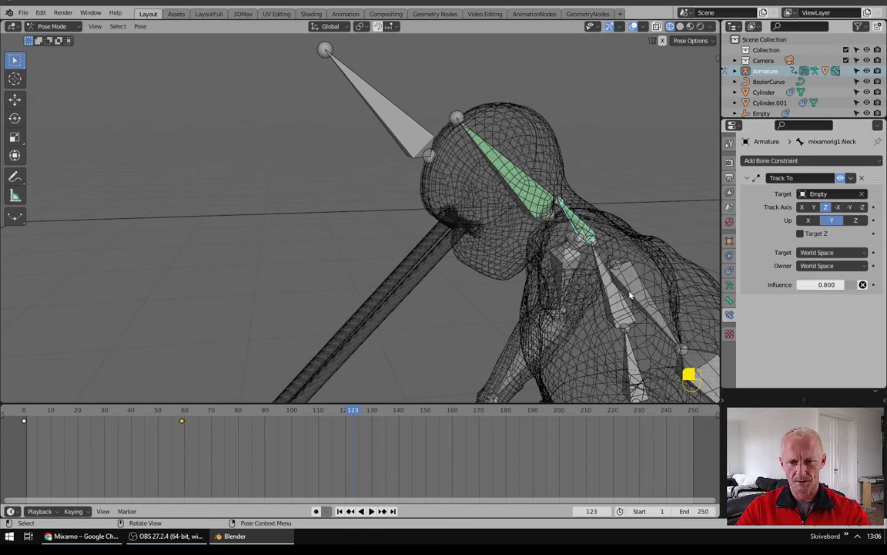
Step: Give the Spine2 bone a Track To constraint targeting Empty, with Z as the track axis and an influence of 0.6
left_click(615, 305)
left_click(782, 161)
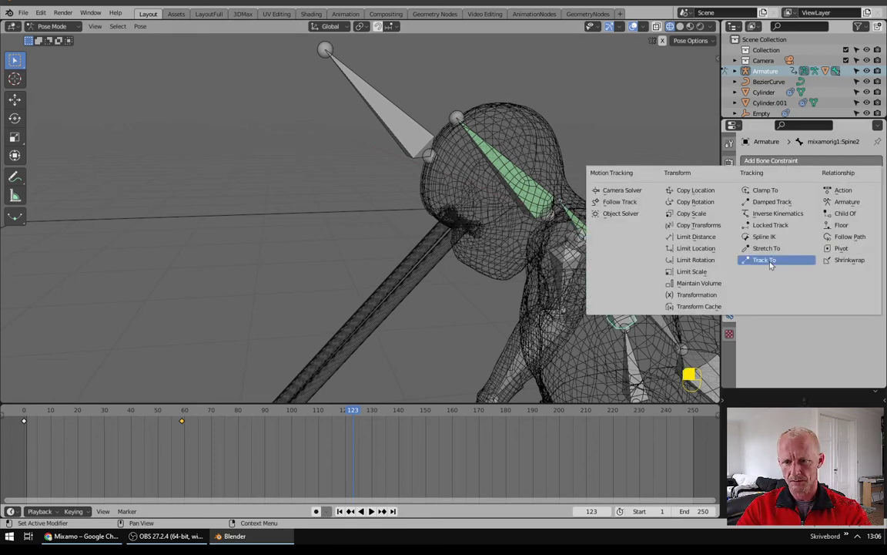
left_click(694, 257)
left_click(807, 193)
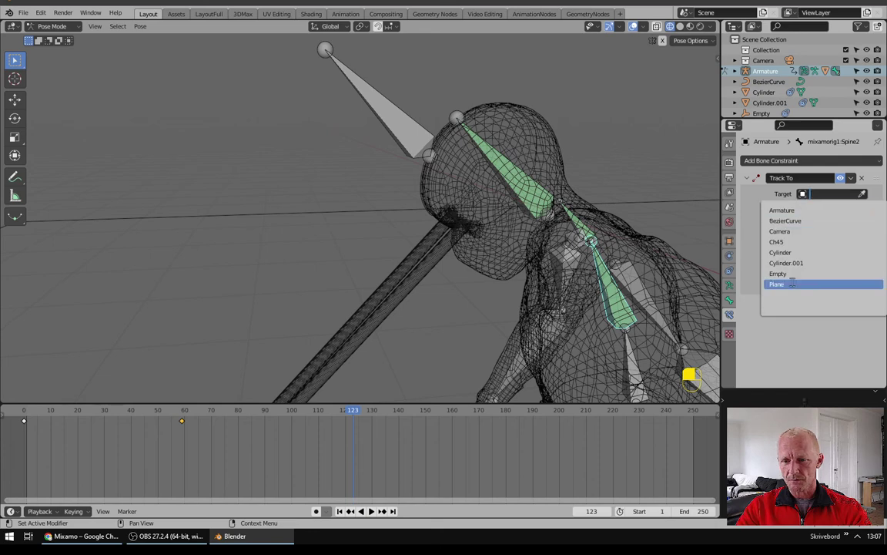
left_click(817, 282)
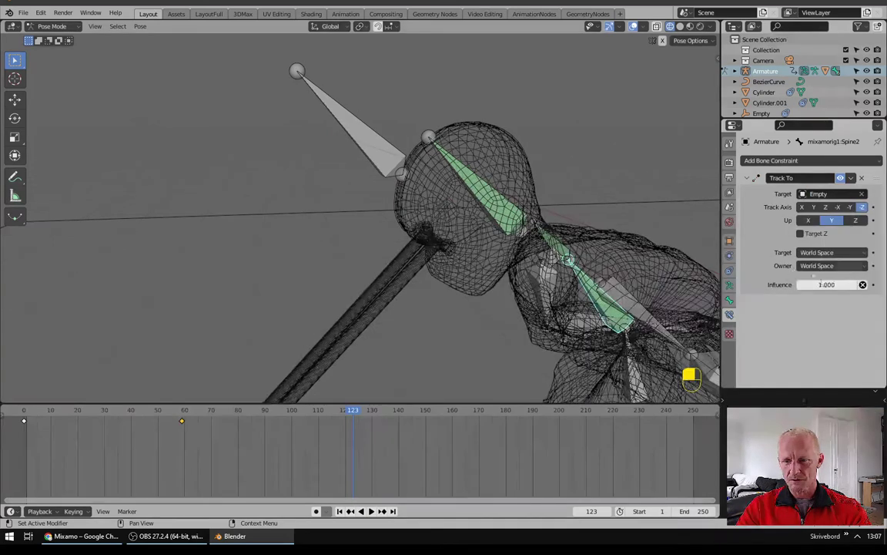
left_click(825, 207)
left_click_drag(839, 287, 829, 286)
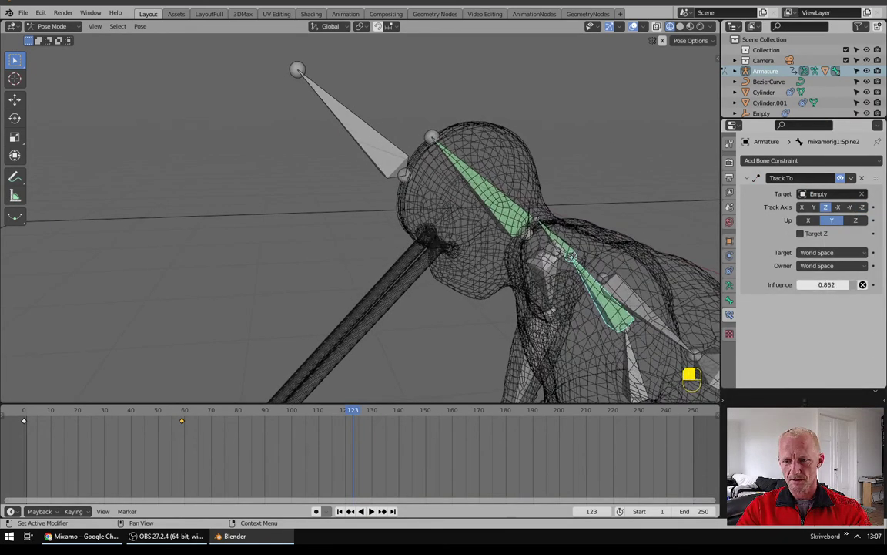
left_click(849, 284)
type("0.6")
key("Return")
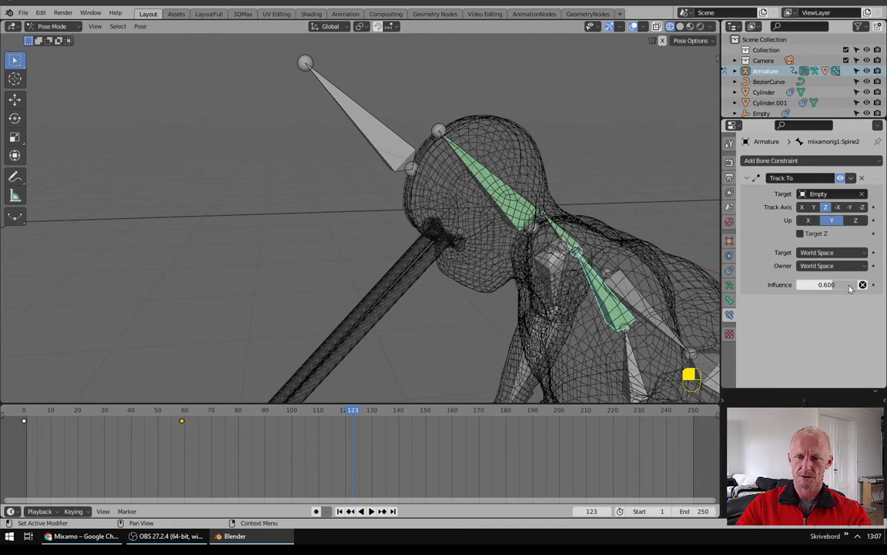
Step: Give the Spine1 bone a Track To constraint targeting Empty, with an influence of 0.4 and Z as the track axis
middle_click_drag(616, 369, 609, 339, "shift")
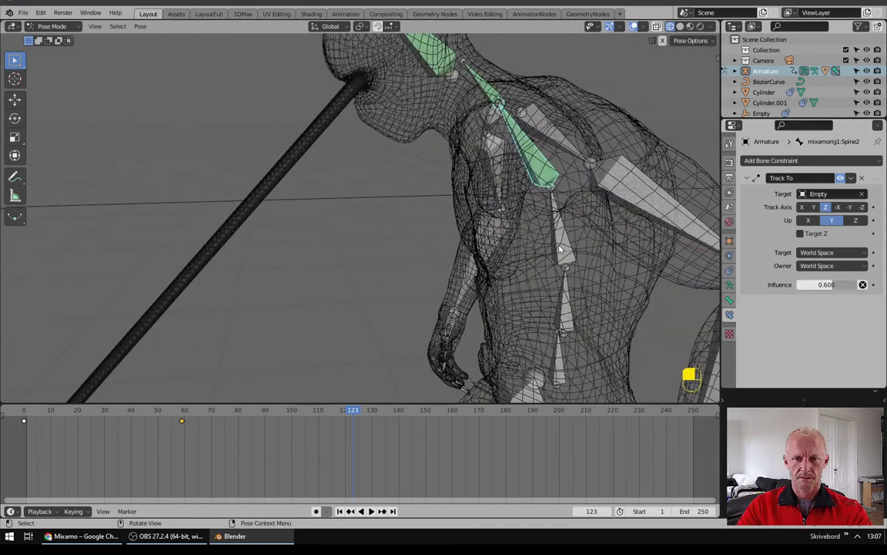
key("ctrl+x")
left_click(790, 160)
left_click(767, 259)
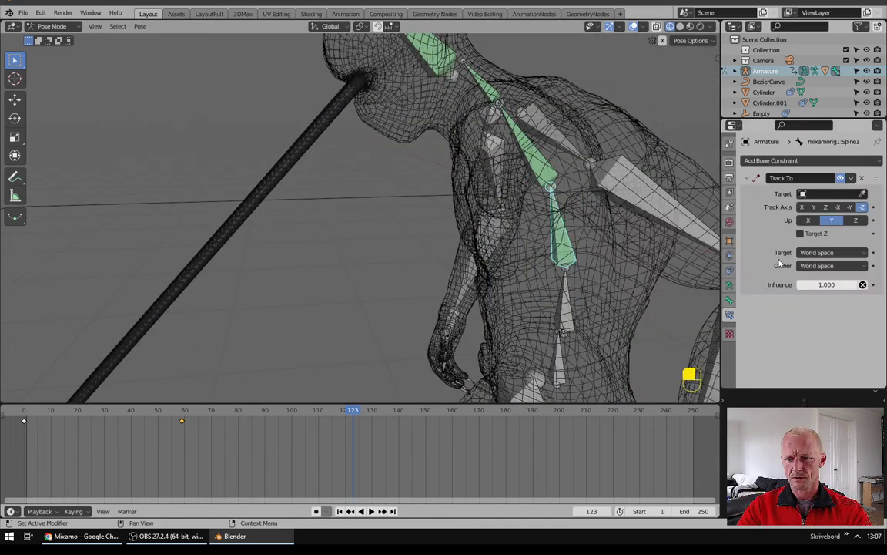
left_click(828, 193)
left_click(778, 274)
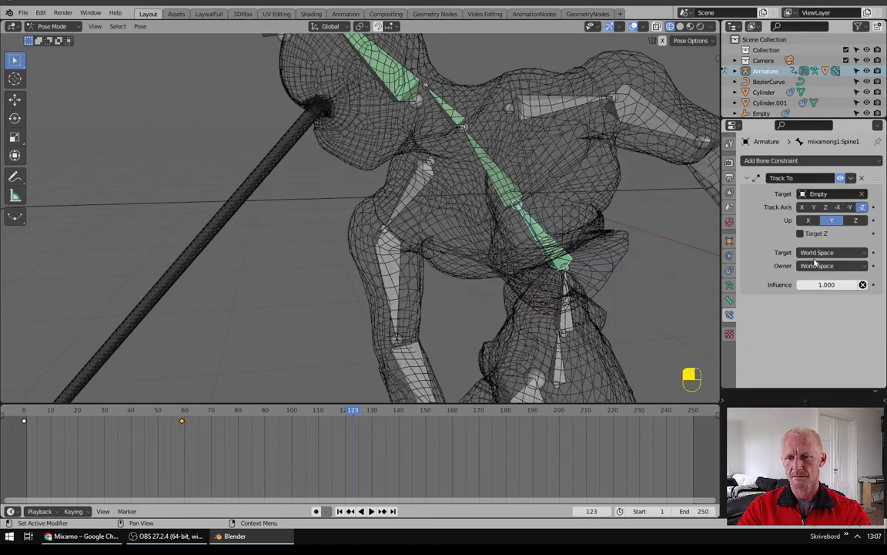
double_click(824, 284)
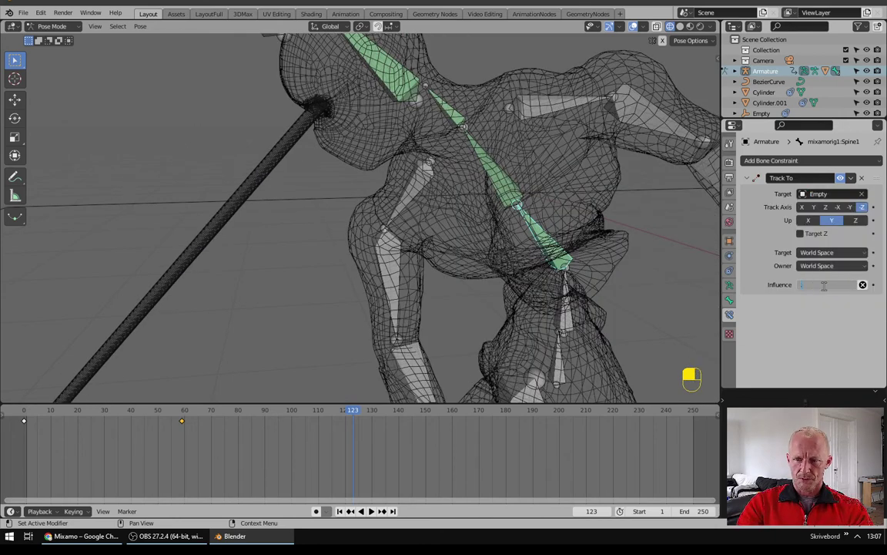
type(".4")
key("Return")
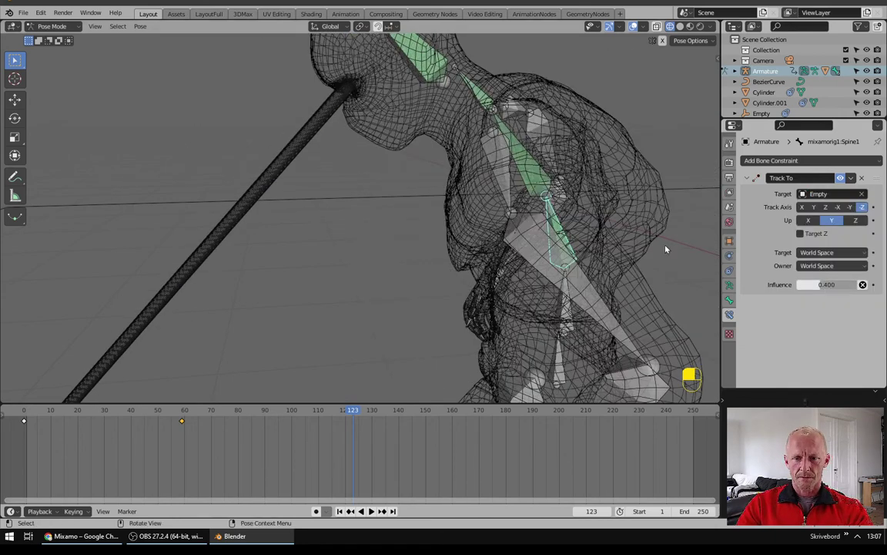
left_click(826, 207)
Step: Add a Track To constraint to the Spine bone below Spine1, targeting Empty with Z as the track axis
scroll(469, 227, "down", 5)
middle_click_drag(468, 227, 539, 239, "shift")
scroll(532, 231, "up", 6)
left_click(465, 208)
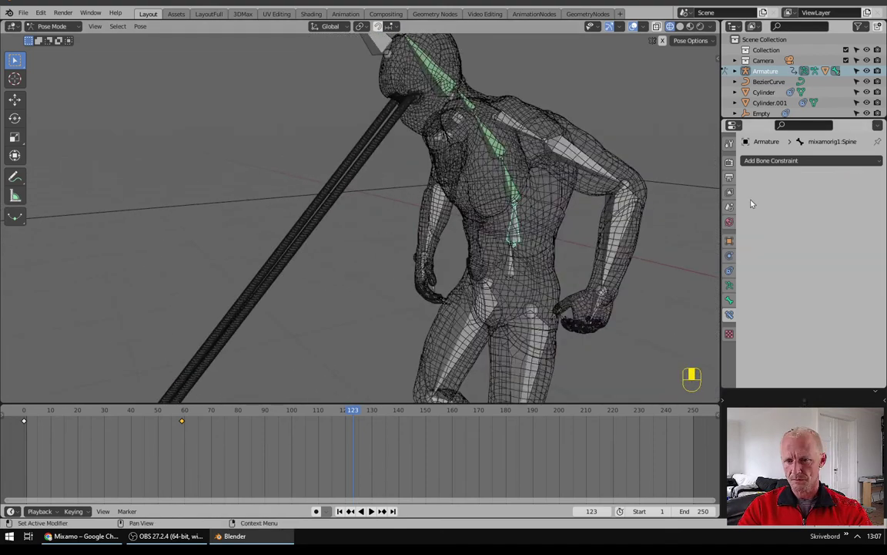
left_click(770, 160)
left_click(703, 257)
left_click(810, 194)
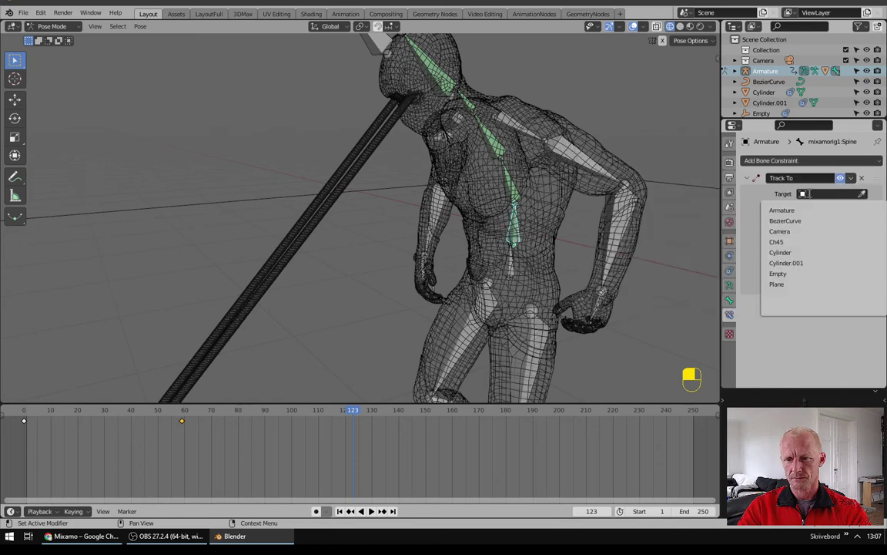
left_click(782, 273)
left_click(825, 207)
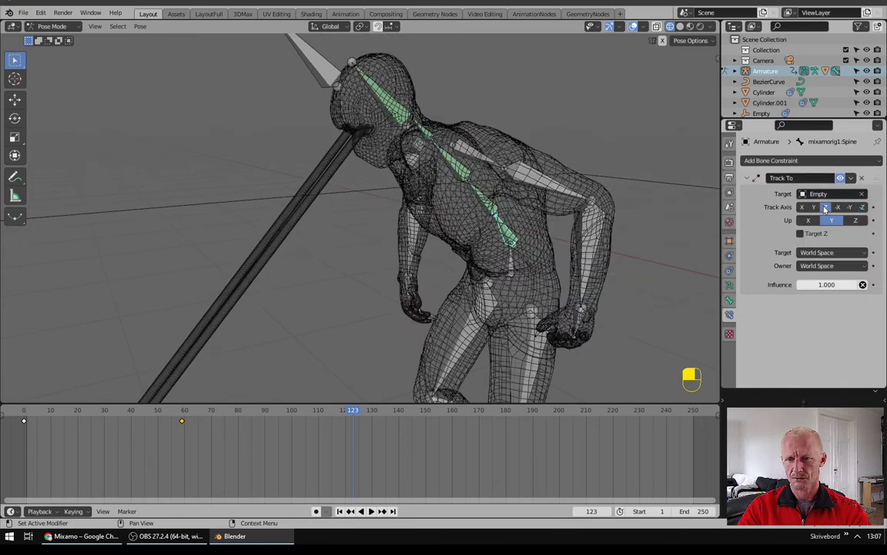
Step: Set the influence of the Spine bone's Track To constraint to 0.2
left_click(840, 284)
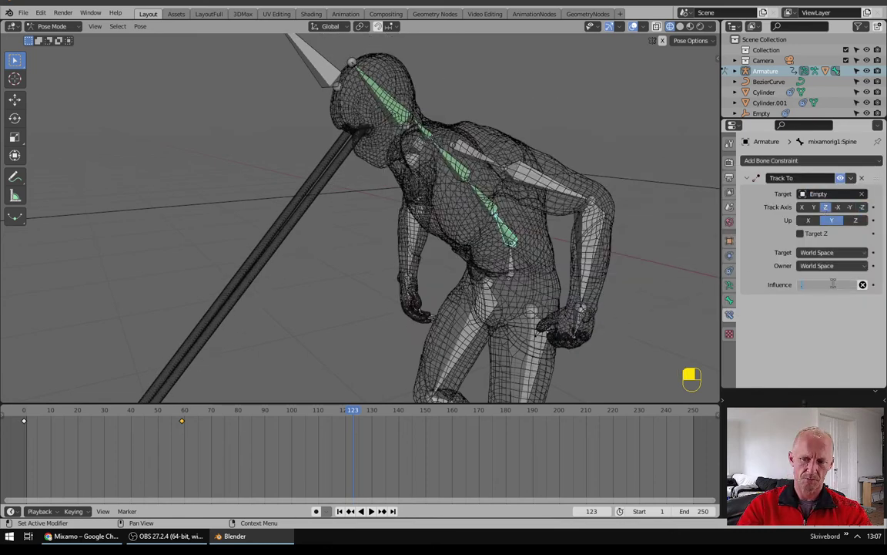
type(".2")
key("Return")
scroll(324, 211, "down", 5)
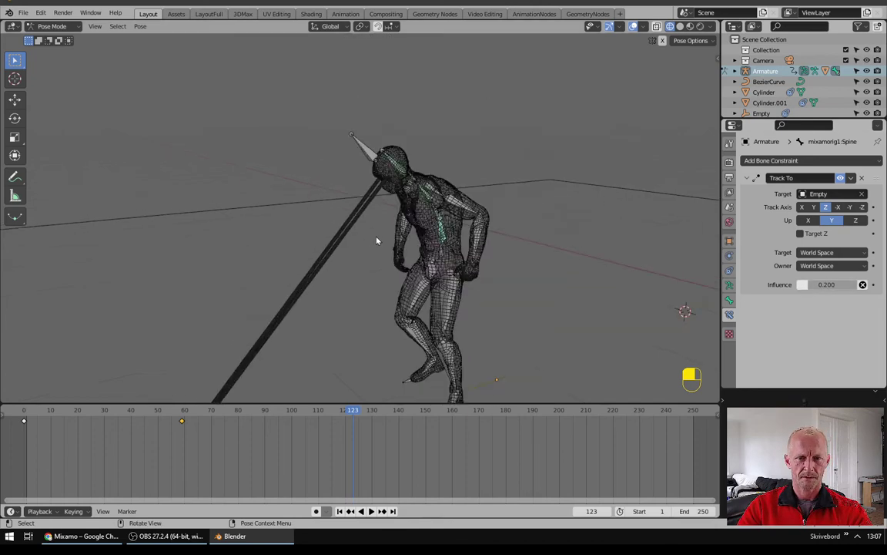
Step: Play the walk animation in solid shading and examine from several angles how the upper body follows the empty
middle_click_drag(392, 267, 621, 70)
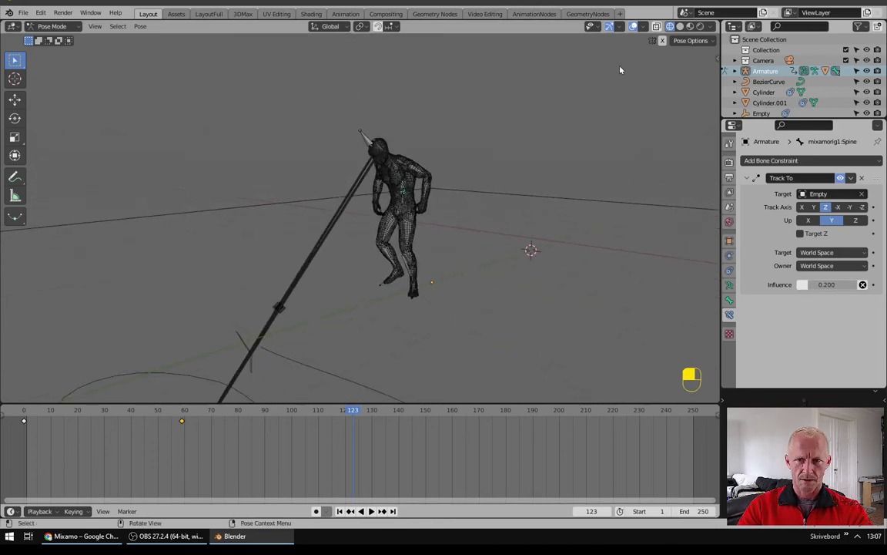
left_click(680, 26)
key("space")
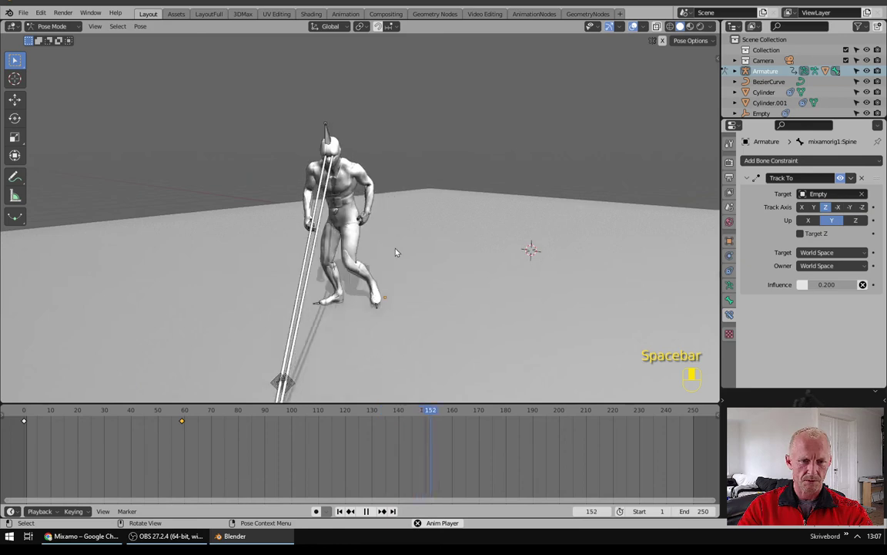
middle_click_drag(396, 252, 154, 277)
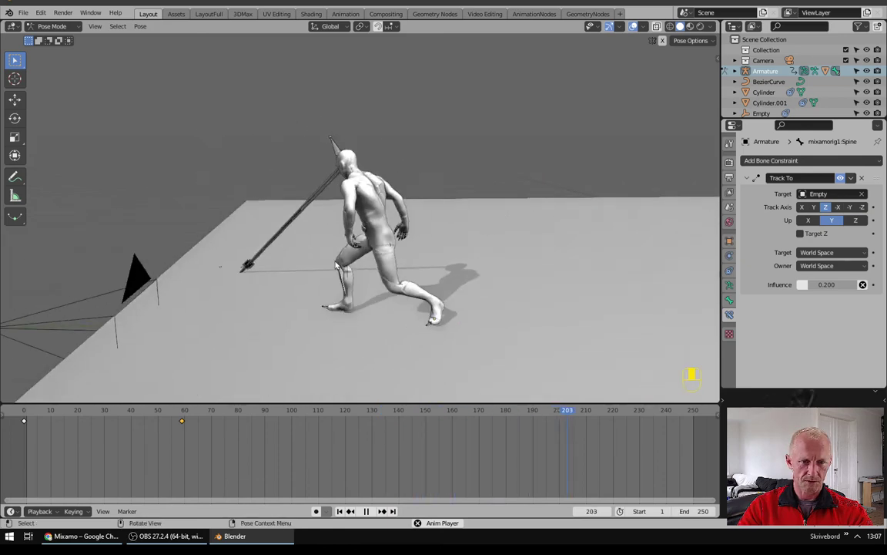
key("space")
middle_click_drag(232, 265, 327, 263)
key("space")
key("space")
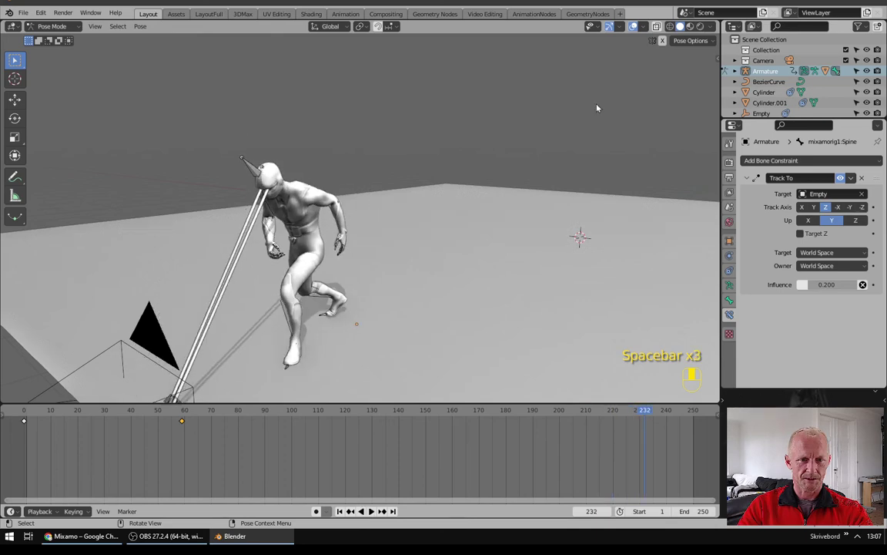
Step: Preview part of the animation in rendered shading to check the glowing lasers on the moving character
left_click(700, 26)
middle_click_drag(340, 307, 371, 301, "shift")
key("space")
key("space")
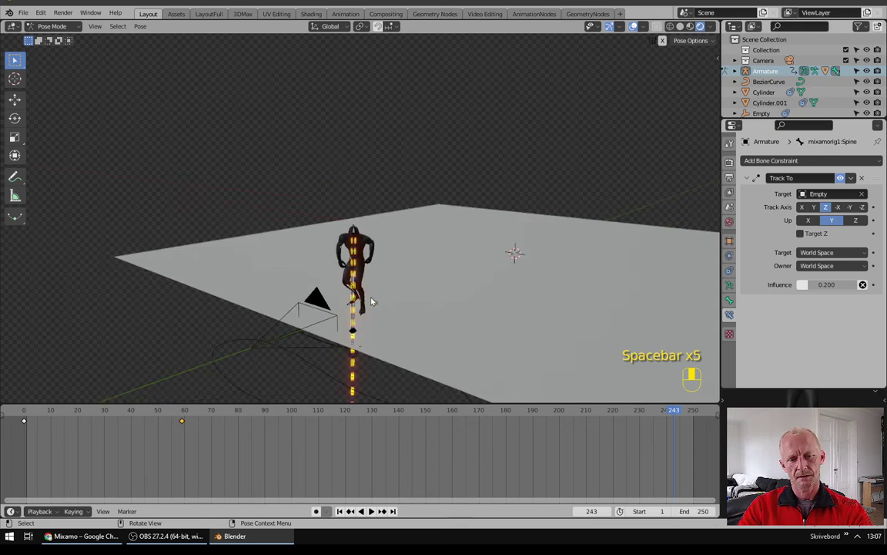
Step: Return to frame 0, switch to Object Mode and add an ico sphere at the 3D cursor
left_click(16, 413)
middle_click_drag(431, 271, 497, 247)
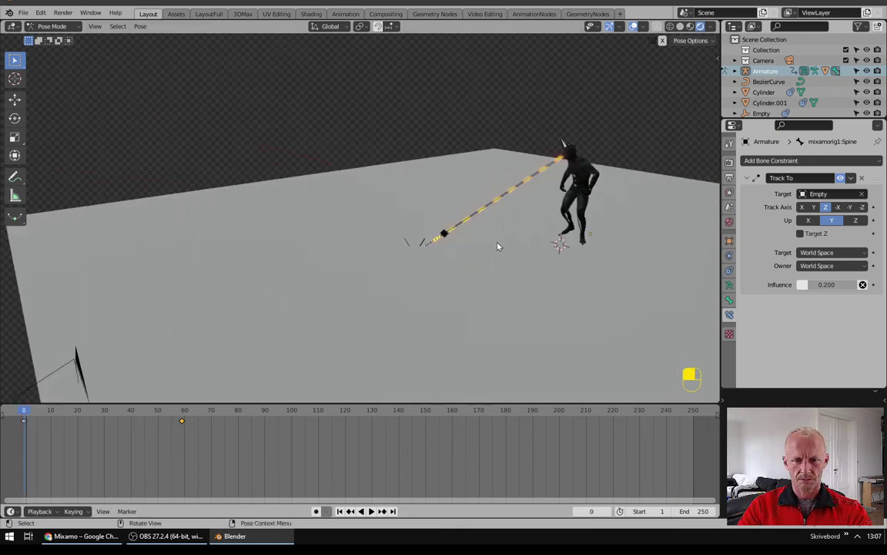
key("shift+a")
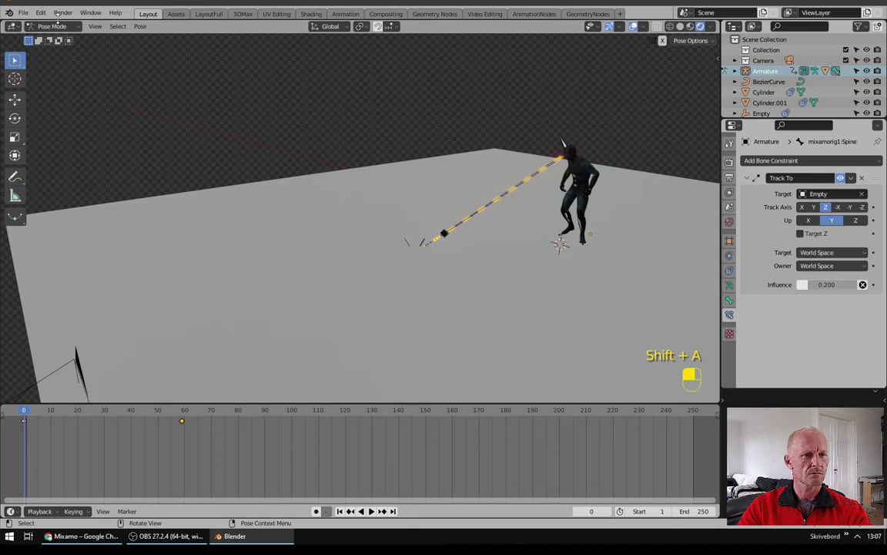
left_click(52, 26)
left_click(58, 36)
key("shift+a")
mouse_move(518, 246)
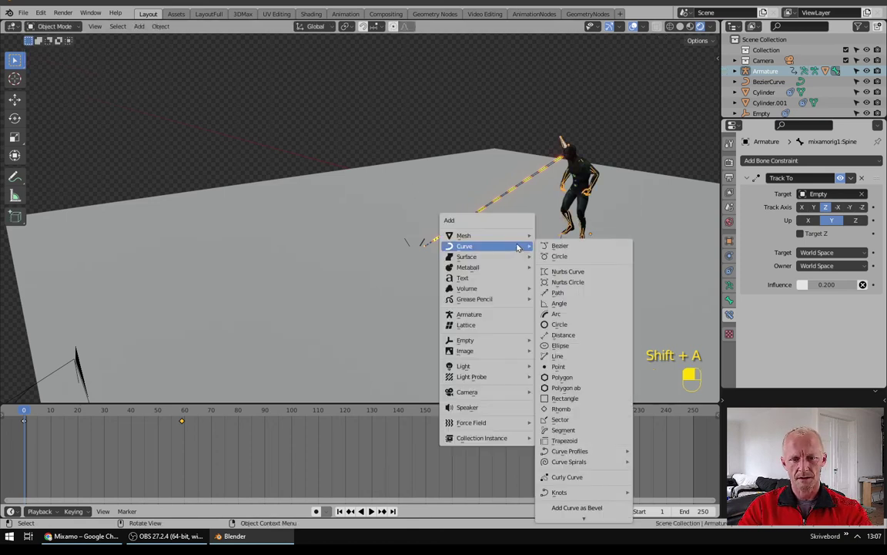
left_click(569, 279)
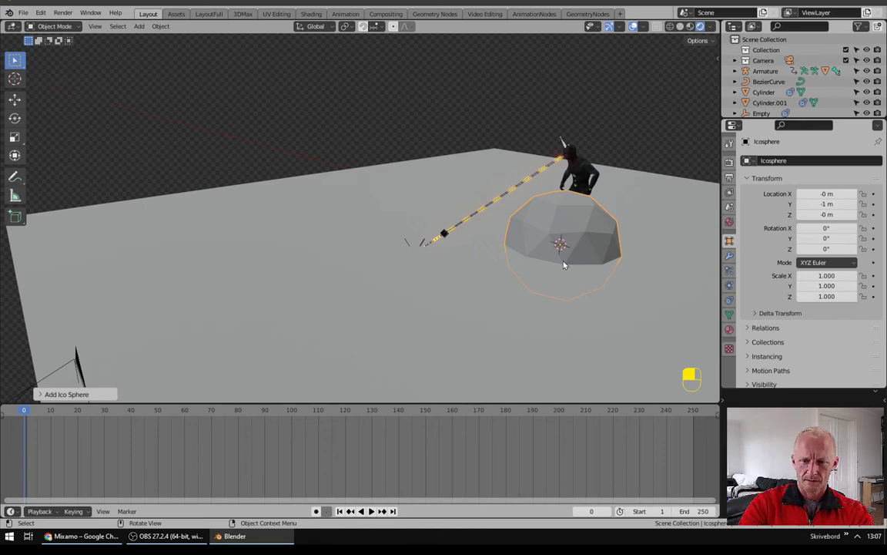
Step: Isolate the ico sphere and delete all vertices below its middle in wireframe front view, leaving a half dome
key("KP_Divide")
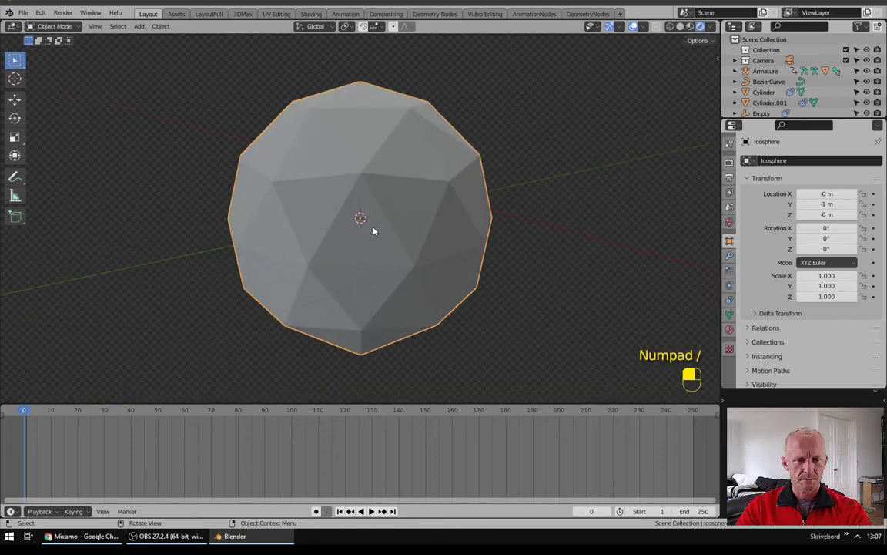
key("KP_1")
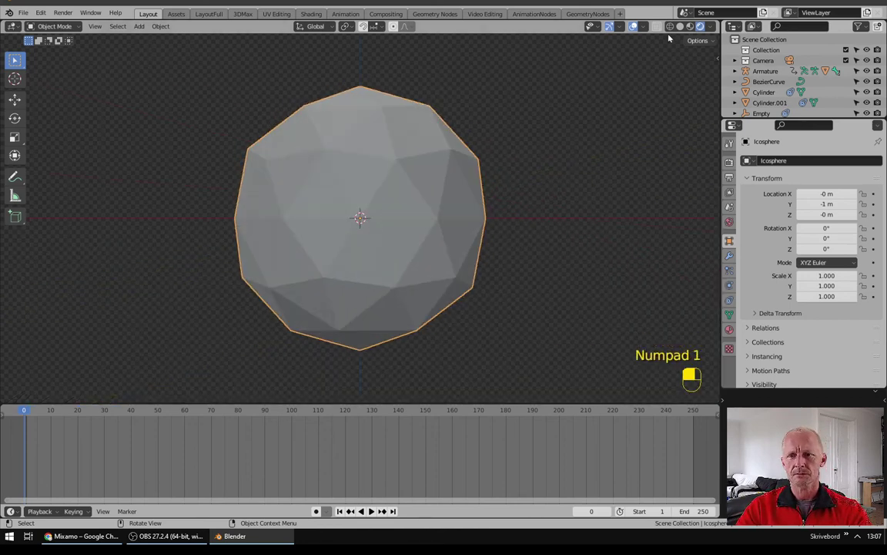
left_click(670, 26)
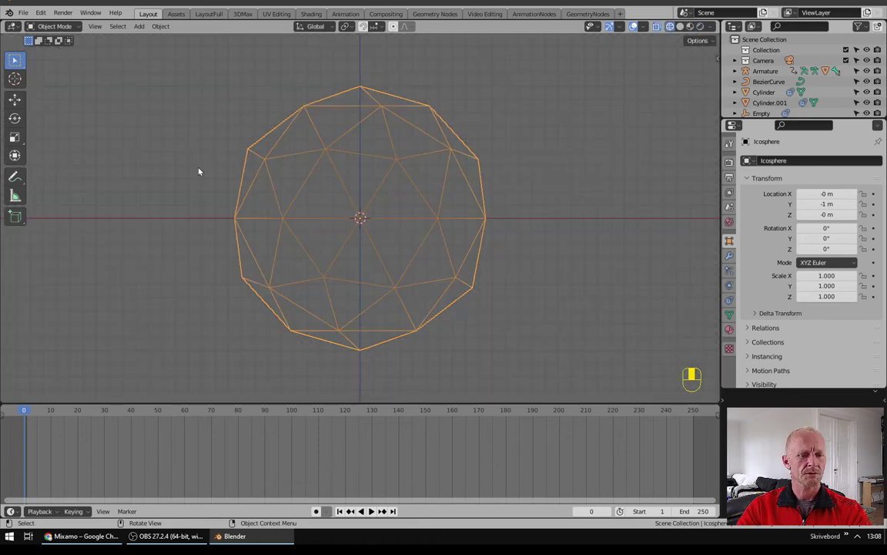
key("Tab")
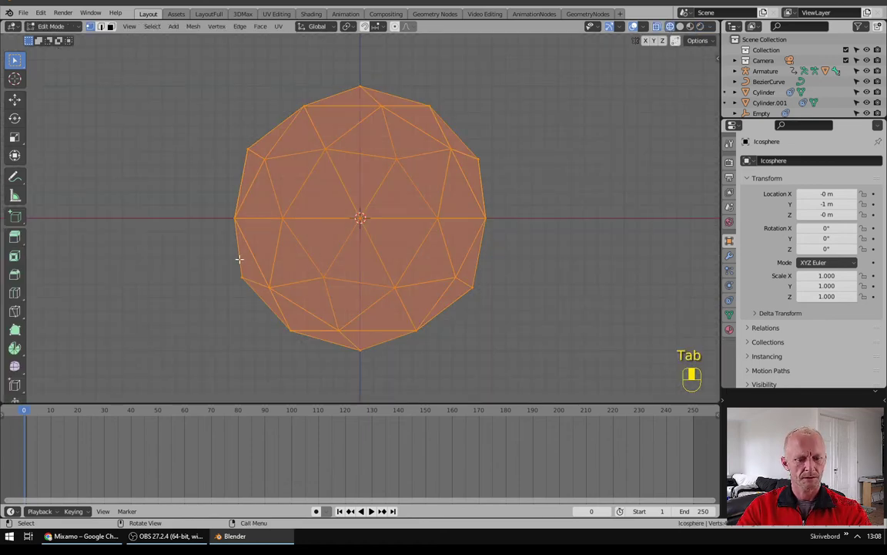
left_click_drag(206, 244, 543, 361)
key("x")
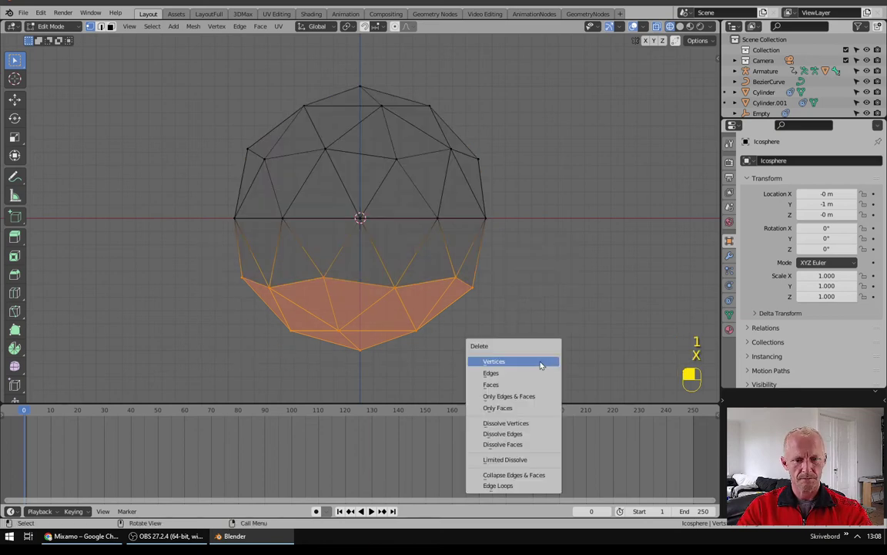
left_click(542, 361)
key("Tab")
middle_click_drag(486, 243, 435, 270)
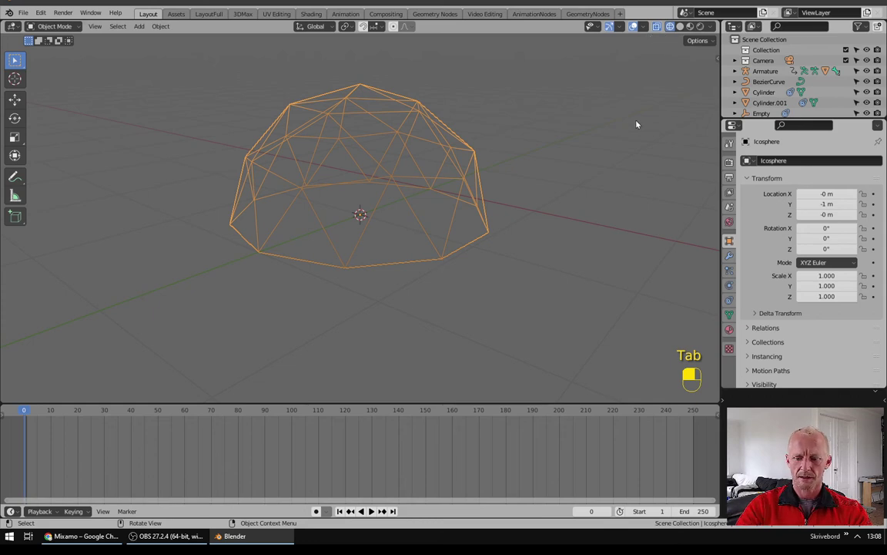
Step: Bring back the full scene and scale the half dome down to about 0.111
key("KP_Divide")
key("s")
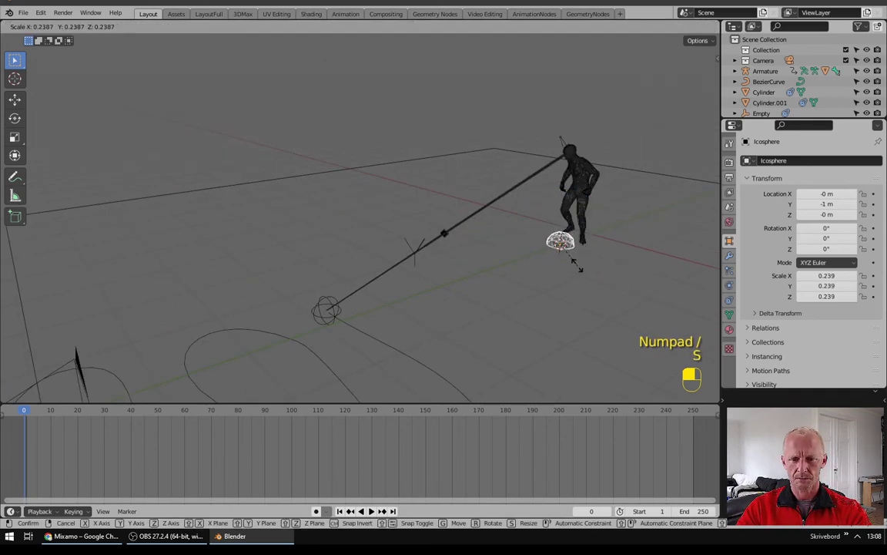
left_click(576, 268)
key("s")
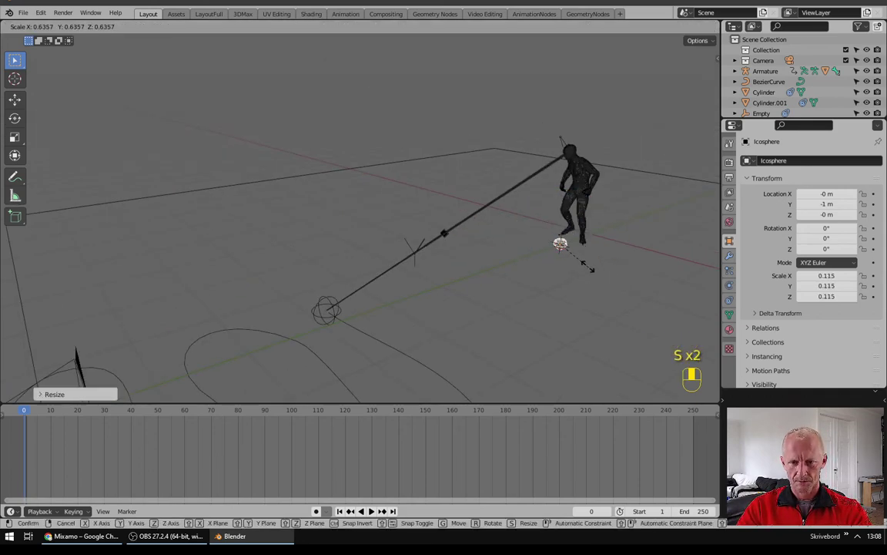
left_click(582, 267)
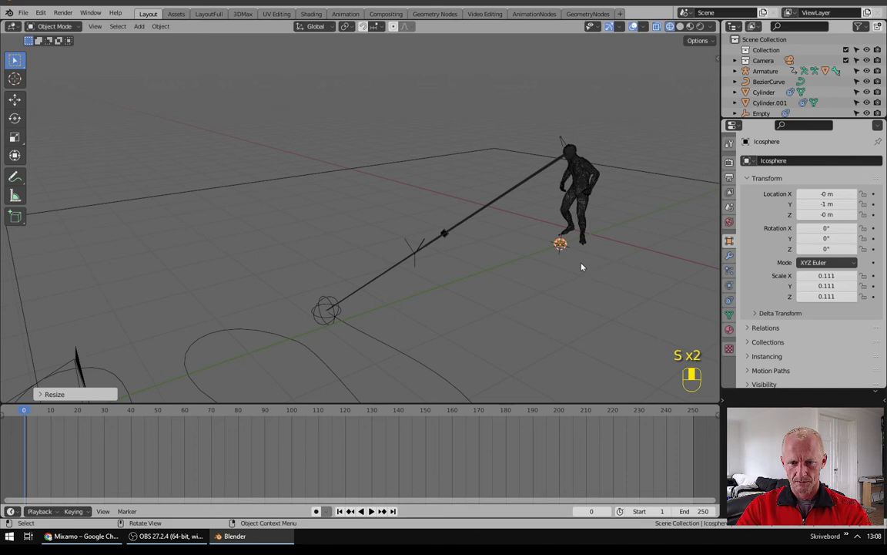
Step: Give the half dome a Copy Location constraint targeting Empty
left_click(730, 287)
left_click(693, 160)
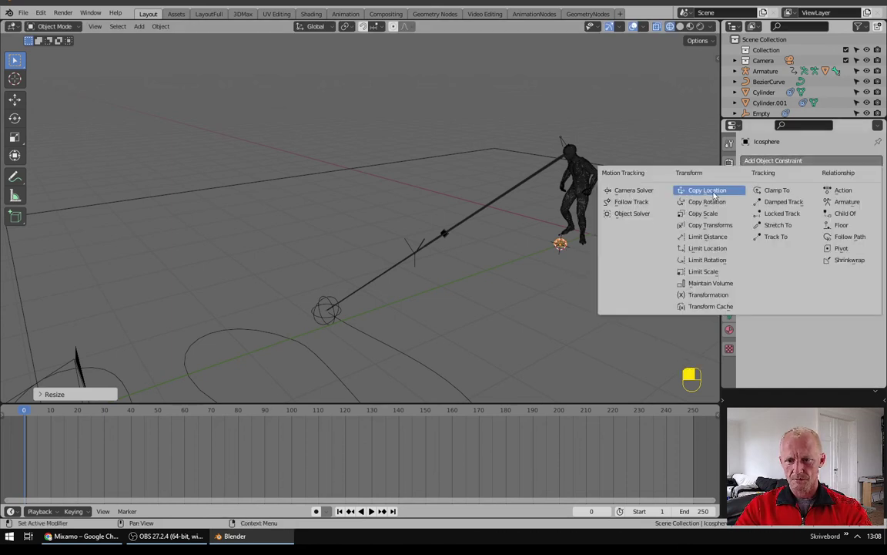
left_click(707, 190)
left_click(817, 196)
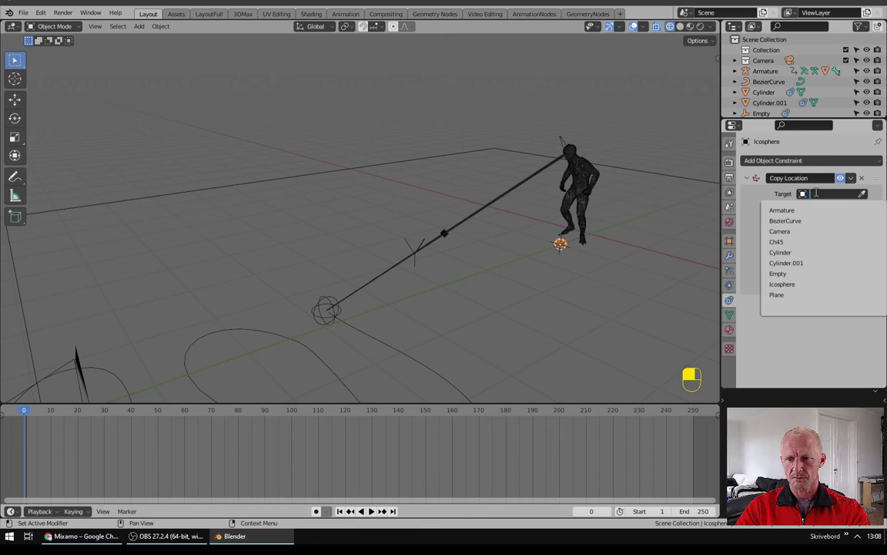
left_click(792, 273)
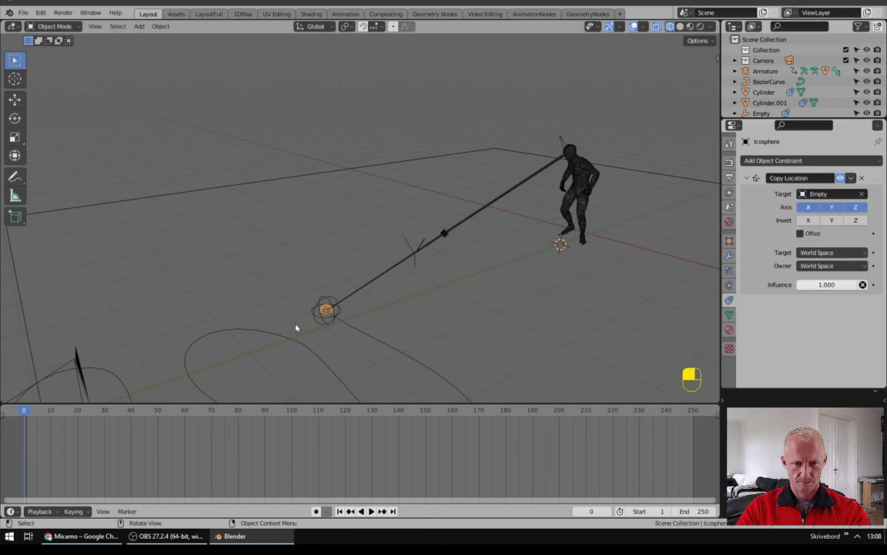
Step: Add an emitter particle system to the half dome with frame start 0, end 250 and lifetime 250
left_click(729, 272)
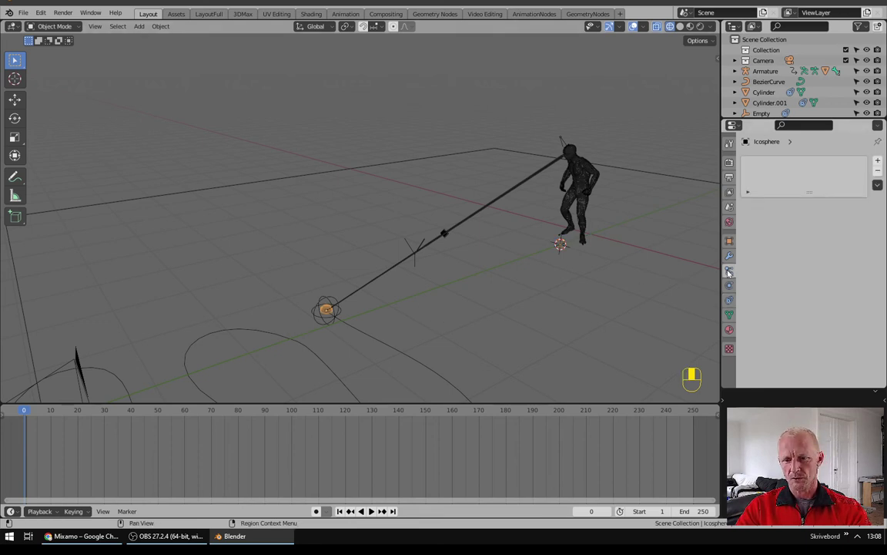
left_click(878, 161)
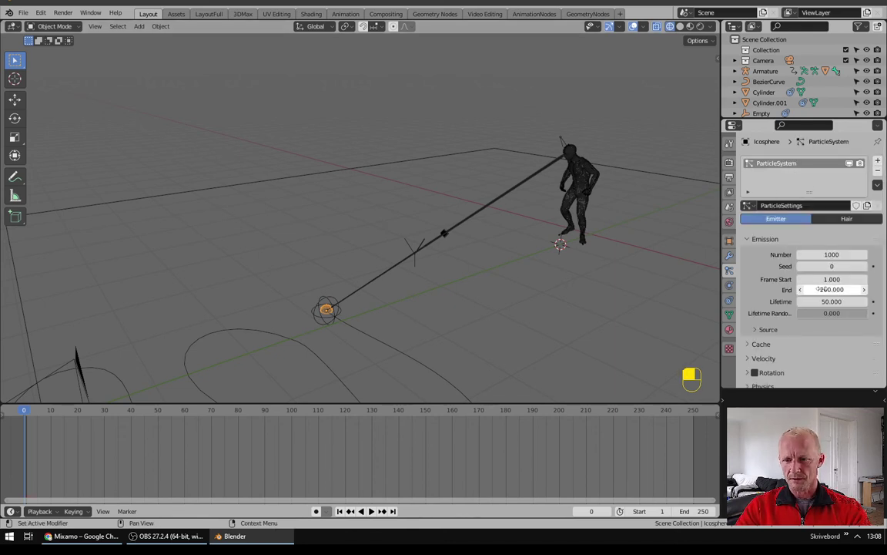
left_click(828, 279)
type("0")
key("Return")
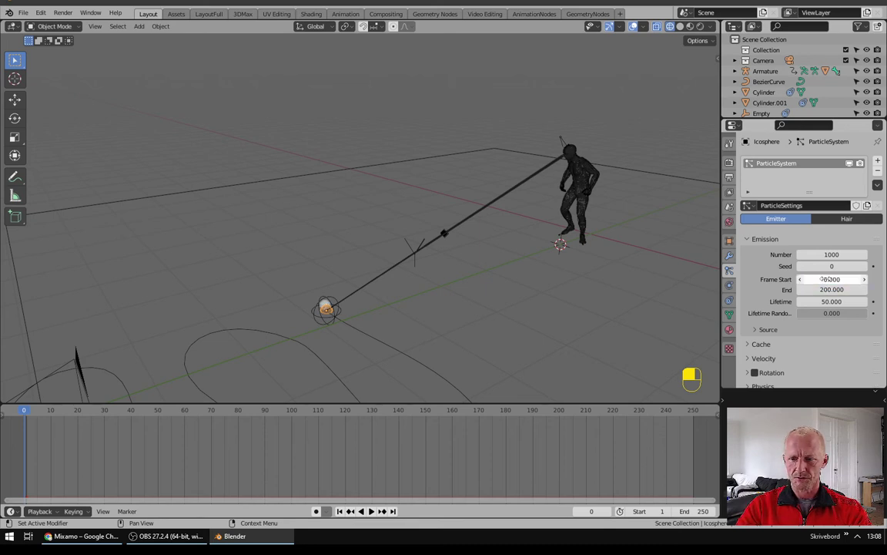
left_click(832, 290)
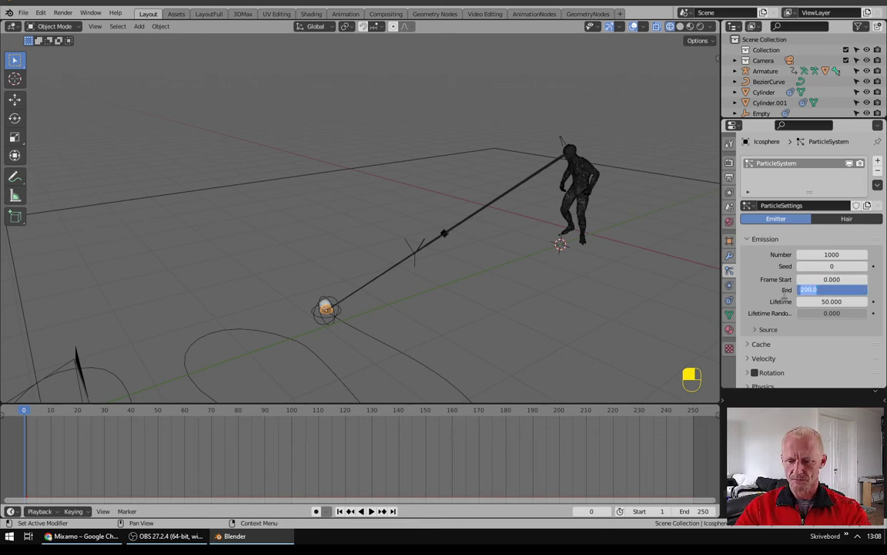
type("250")
key("Return")
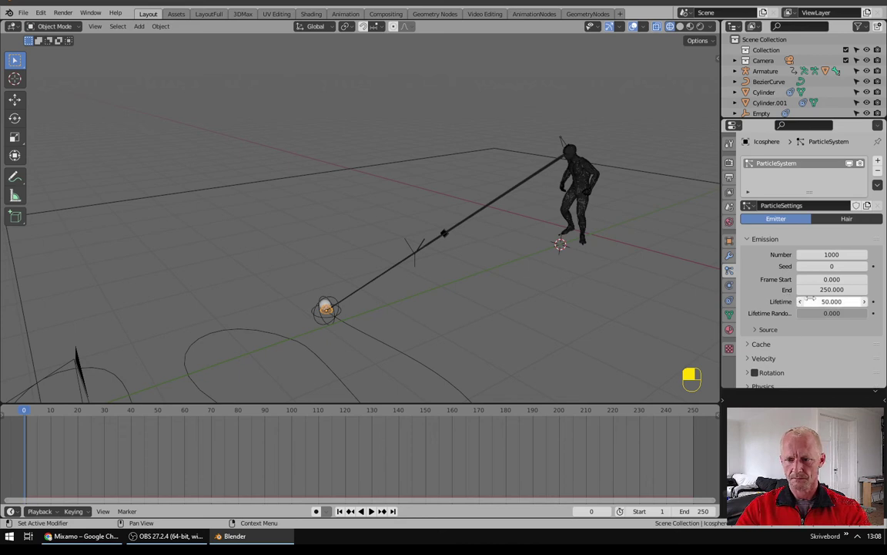
left_click(812, 301)
type("250")
key("Return")
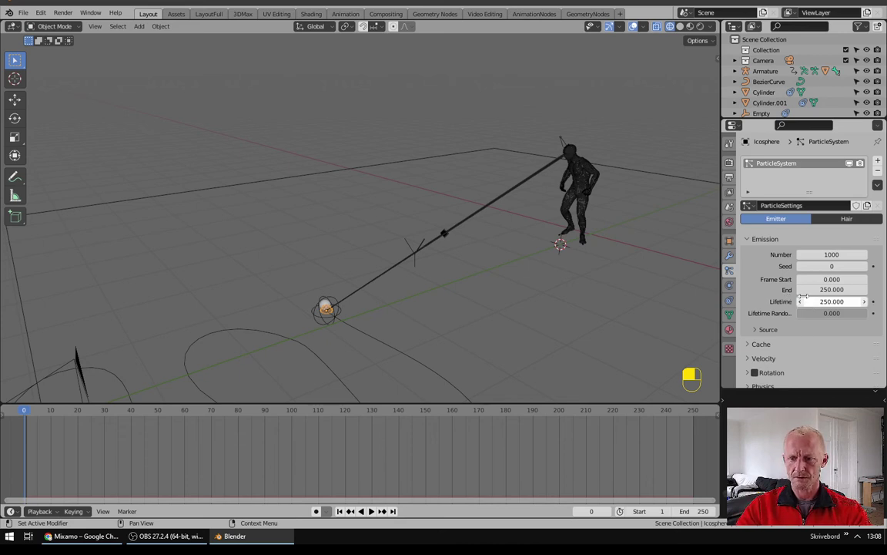
Step: Add a second ico sphere and move it away from the character to an empty spot beside the curve
scroll(353, 312, "up", 8)
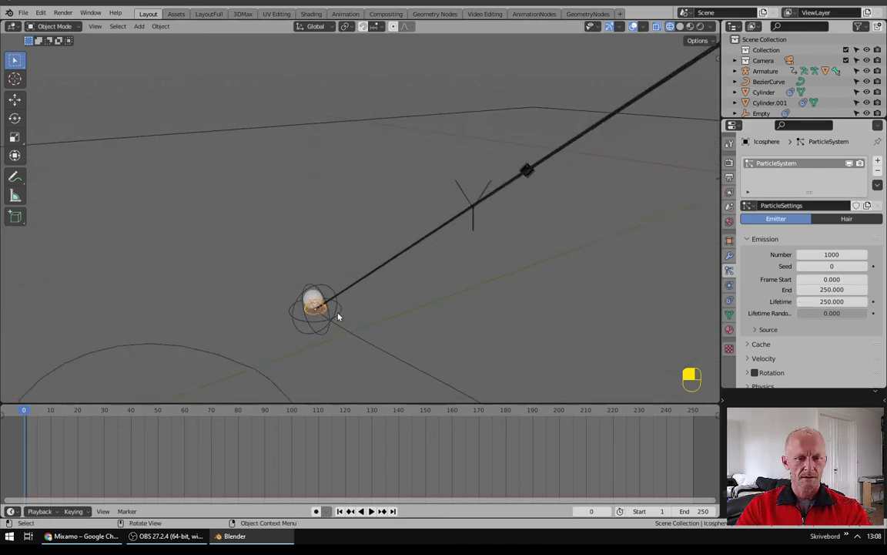
scroll(739, 371, "down", 2)
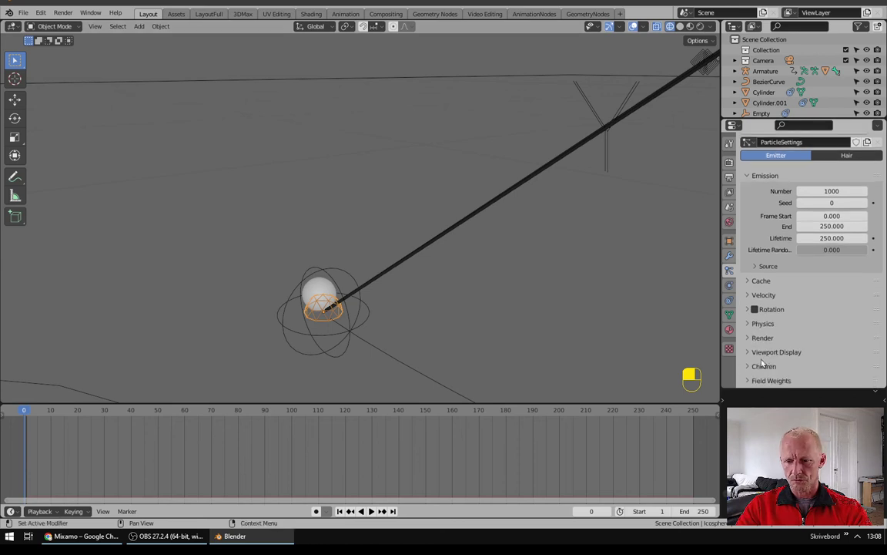
scroll(475, 286, "down", 2)
mouse_move(491, 275)
middle_mouse_down("shift")
mouse_move(574, 269)
mouse_move(482, 281)
middle_mouse_up("shift")
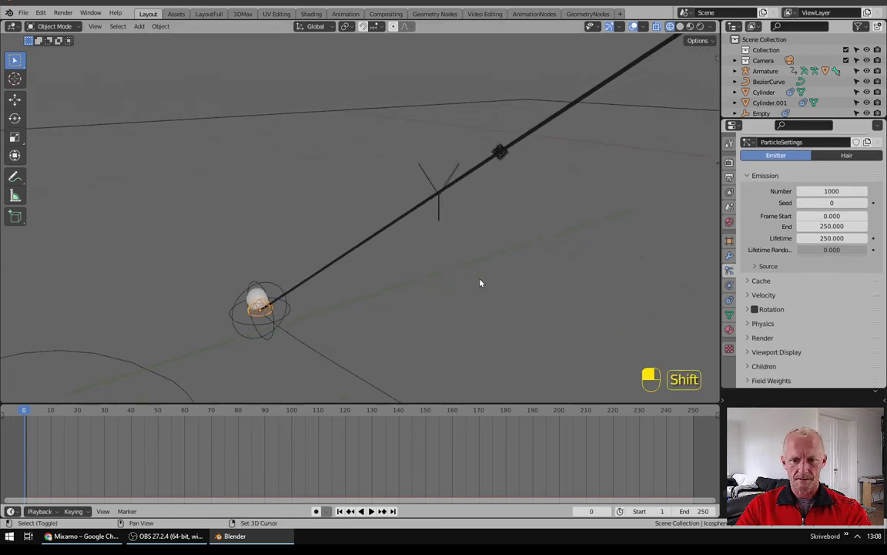
scroll(481, 281, "down", 4)
key("shift+a")
mouse_move(448, 245)
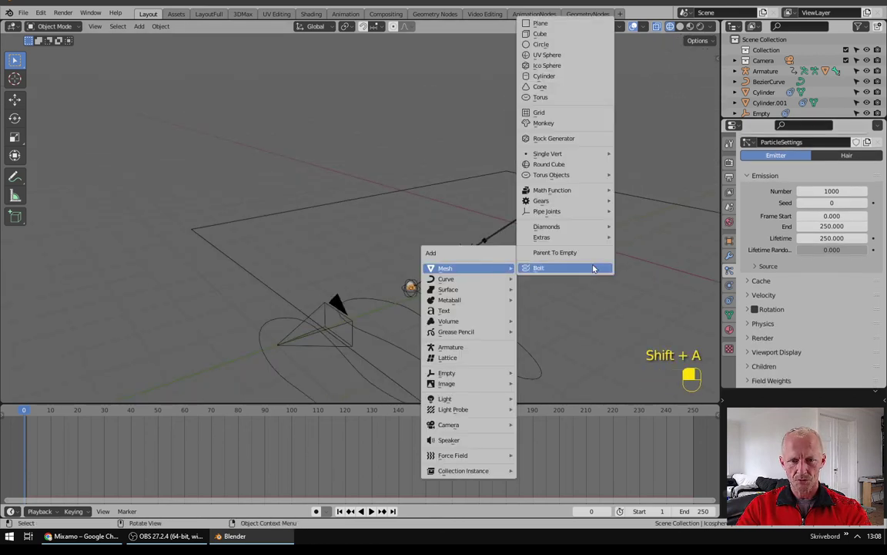
left_click(547, 70)
scroll(573, 242, "up", 3)
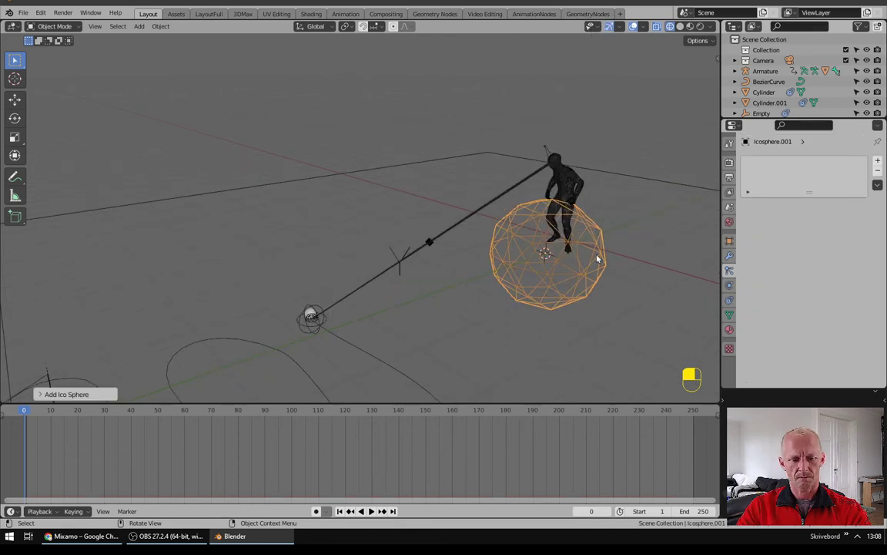
key("g")
left_click(580, 330)
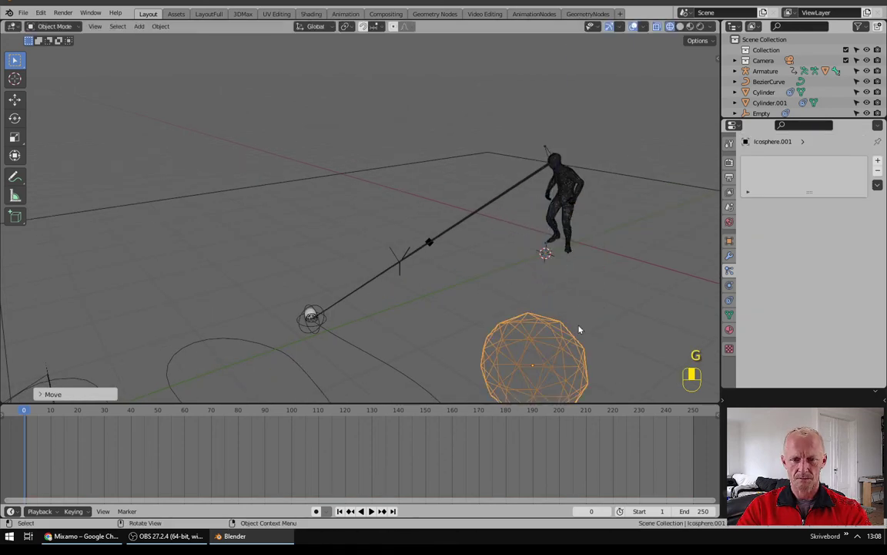
middle_click_drag(581, 330, 547, 226, "shift")
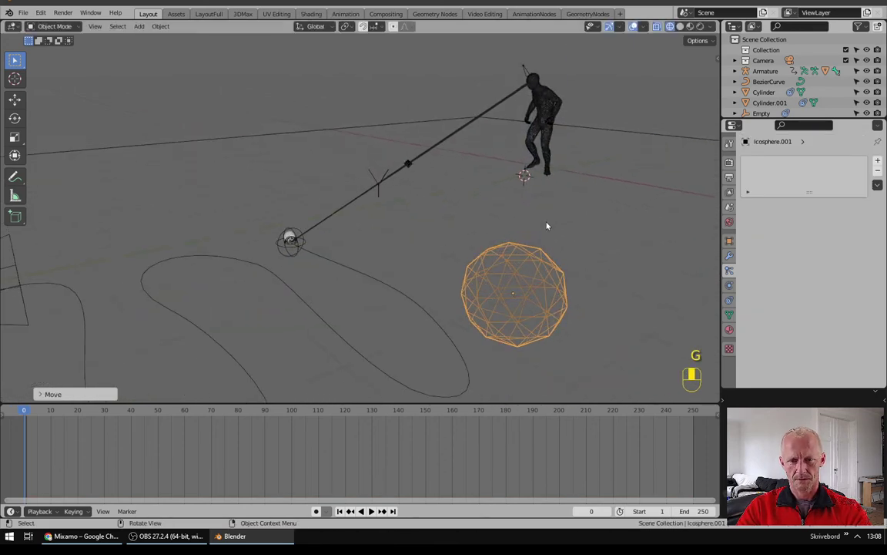
Step: Give the second ico sphere a new Emission material with strength 19.9 and an orange colour at hue 0.032, saturation 1 and value 1
left_click(730, 332)
left_click(797, 205)
left_click(818, 272)
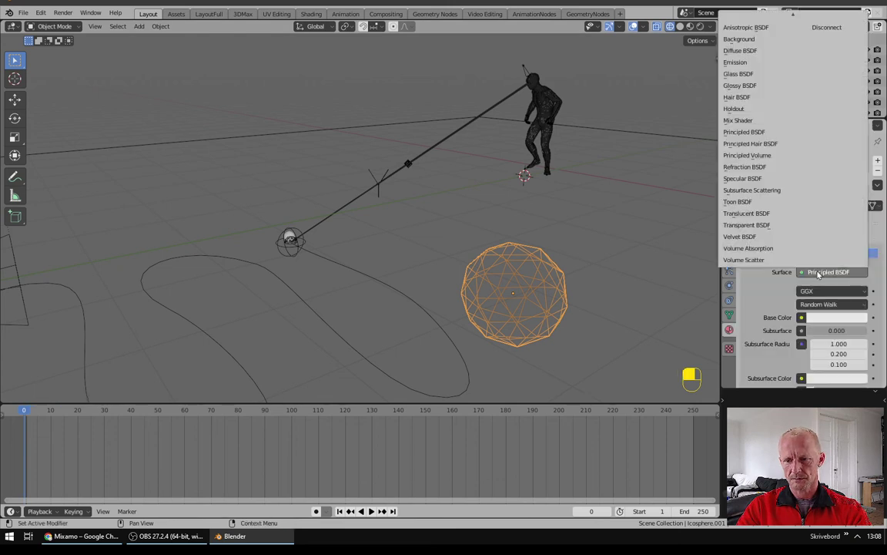
left_click(735, 62)
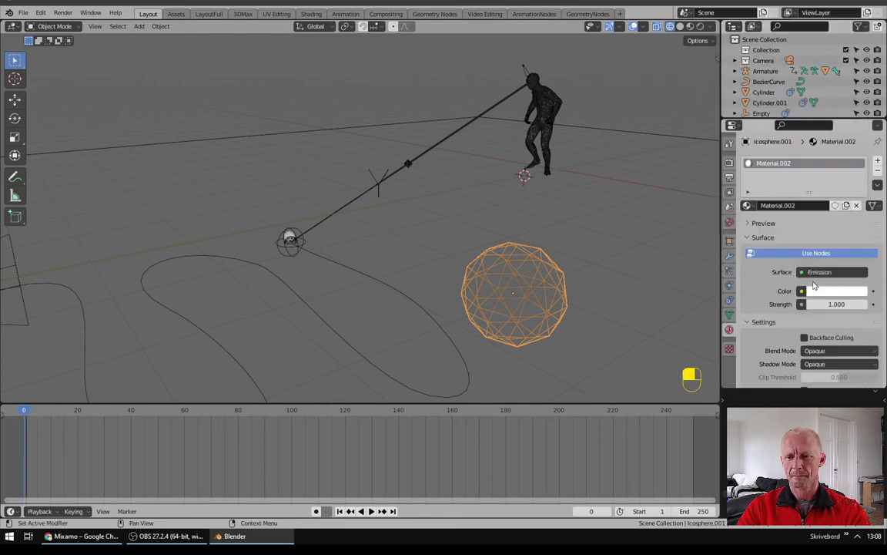
left_click_drag(834, 304, 866, 304)
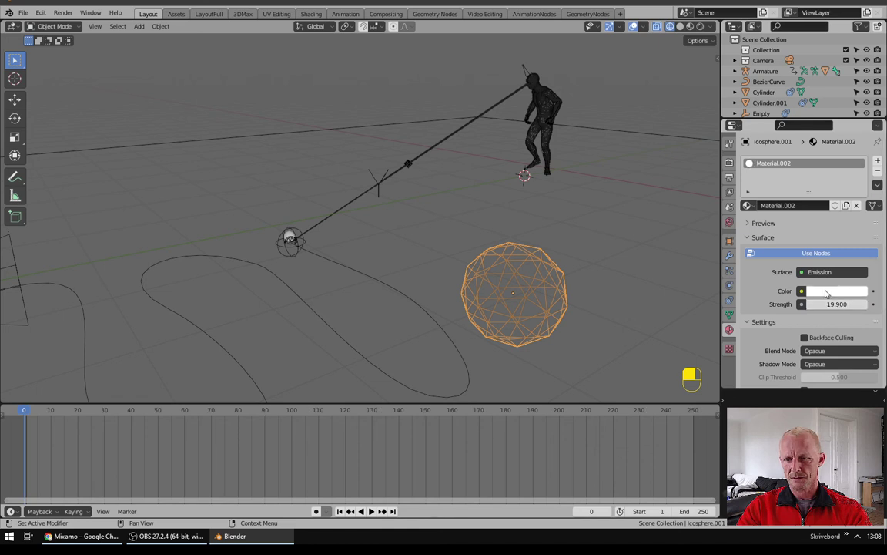
left_click(836, 290)
left_click_drag(813, 177, 793, 212)
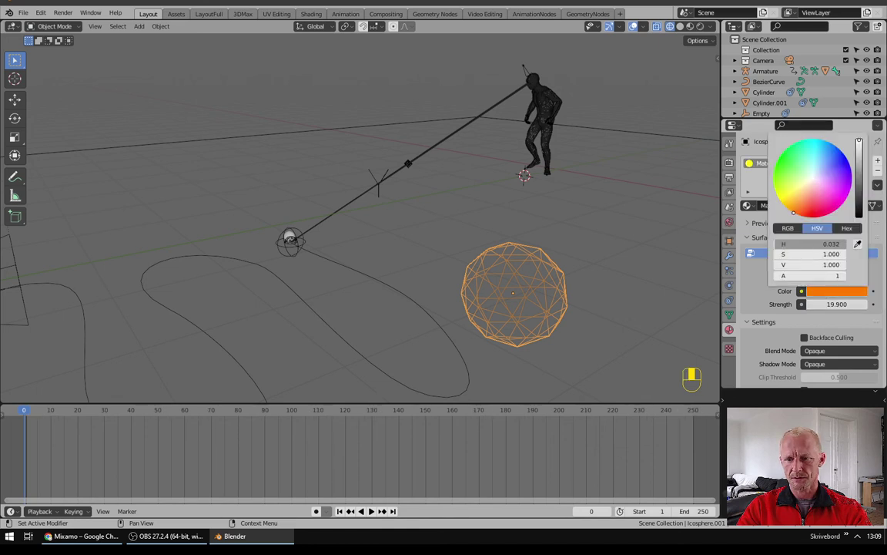
Step: Render the half dome's particles as Object, using Icosphere.001 as the instance object
scroll(294, 246, "up", 6)
left_click(298, 251)
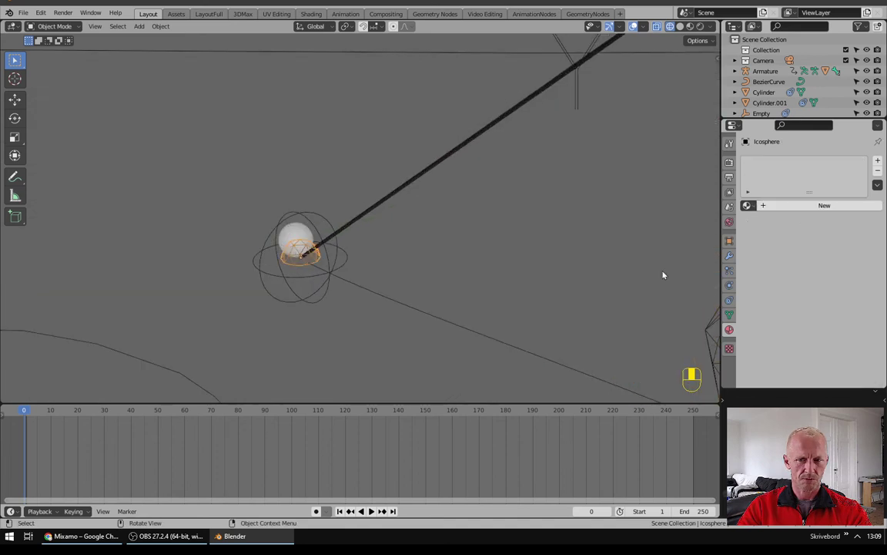
left_click(730, 269)
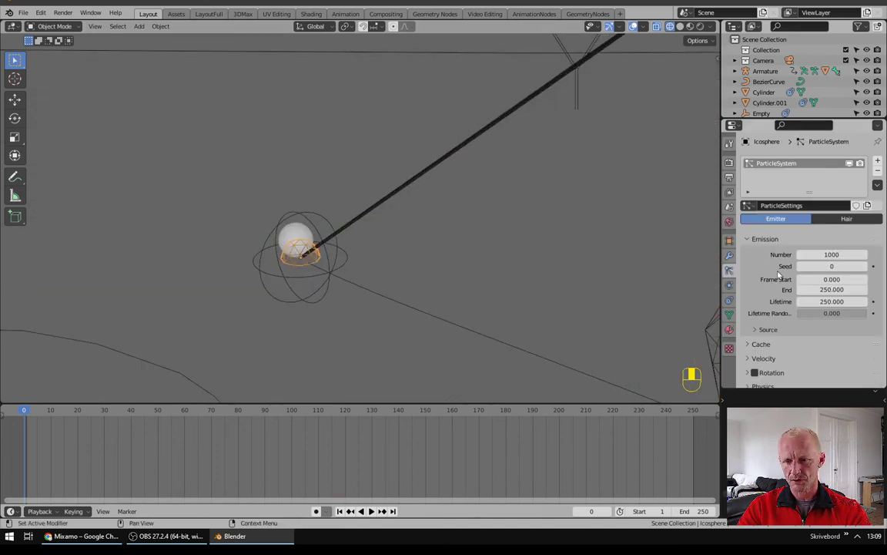
scroll(779, 285, "down", 5)
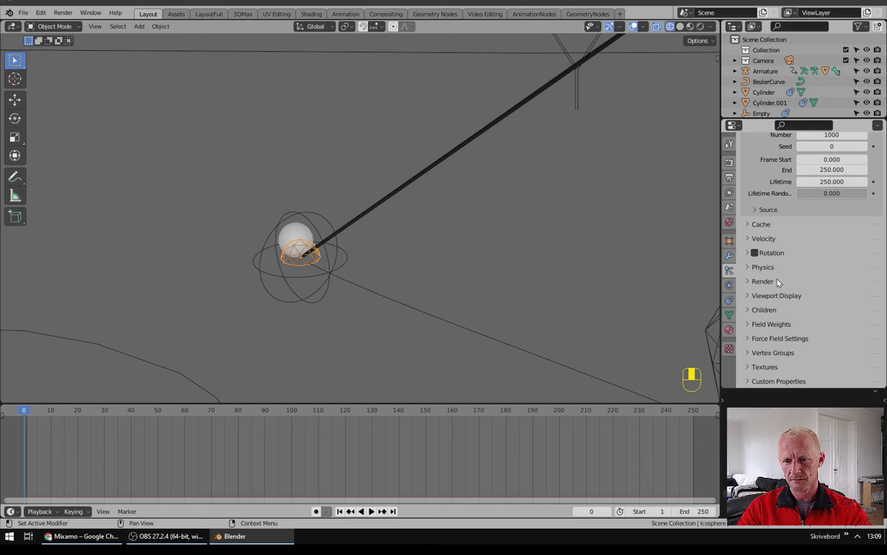
left_click(763, 281)
left_click(832, 297)
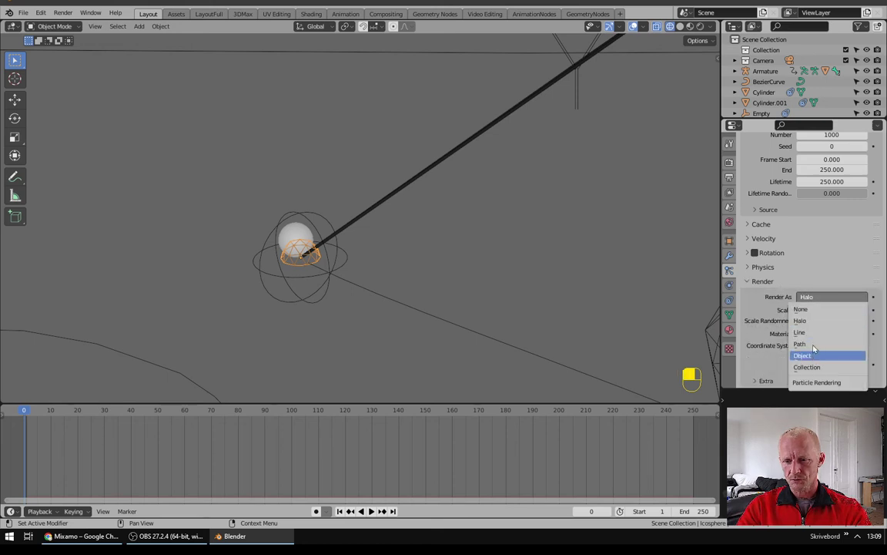
left_click(815, 355)
scroll(815, 358, "down", 3)
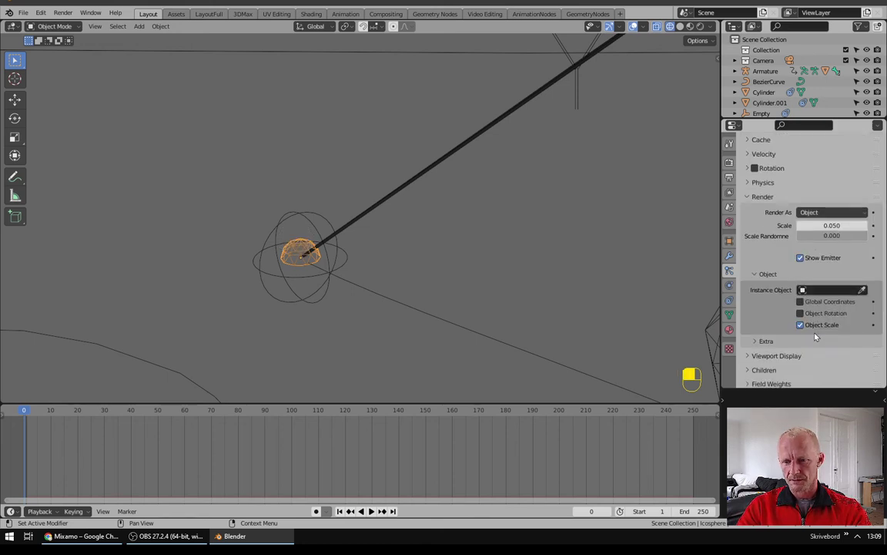
left_click(813, 290)
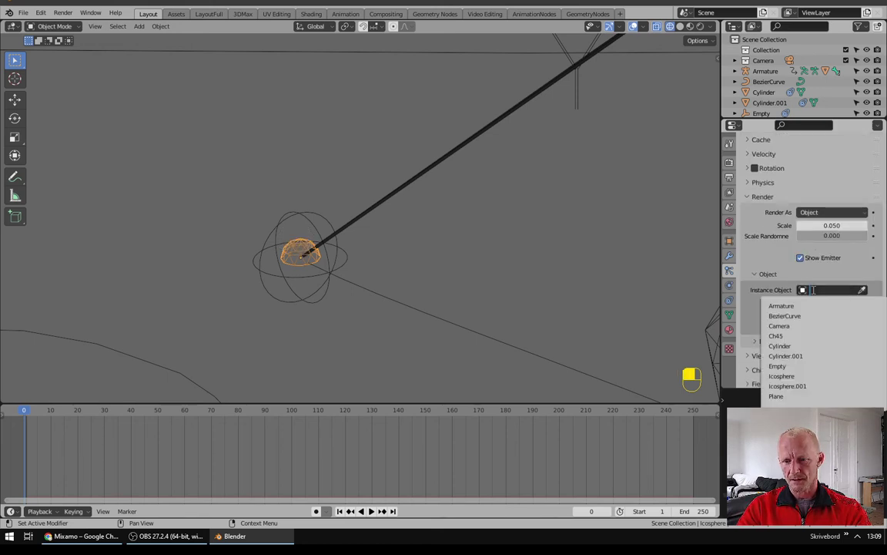
left_click(792, 386)
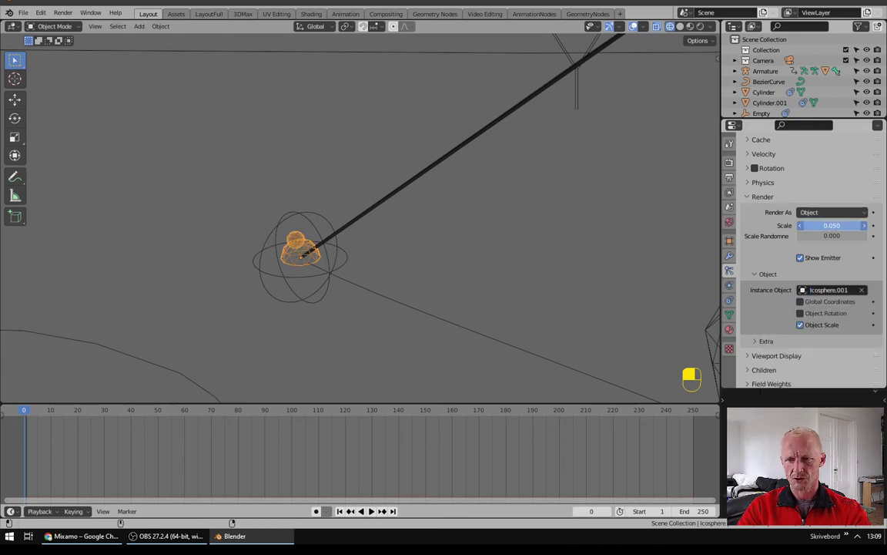
Step: Set the particle render scale to 0.017 and preview the emission in rendered viewport shading
left_click_drag(832, 224, 805, 225, "shift")
key("space")
middle_click_drag(401, 254, 693, 44)
key("space")
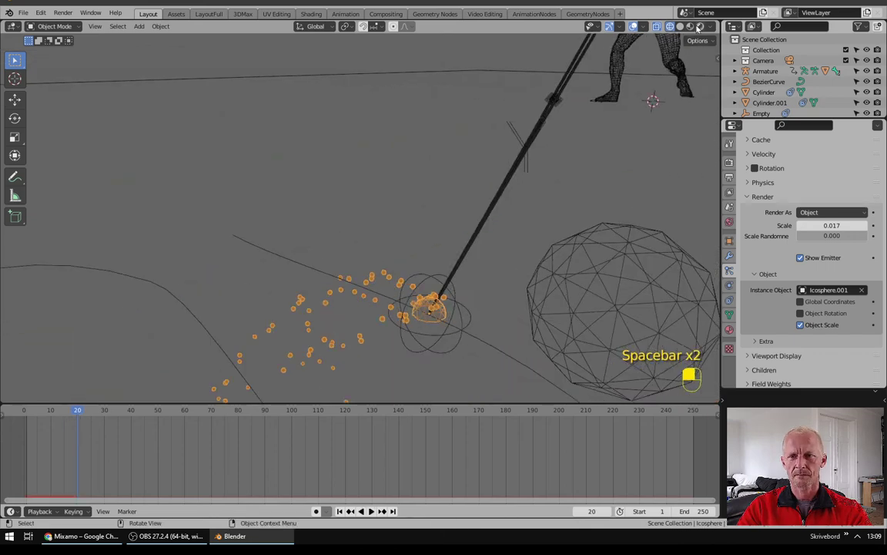
left_click(699, 27)
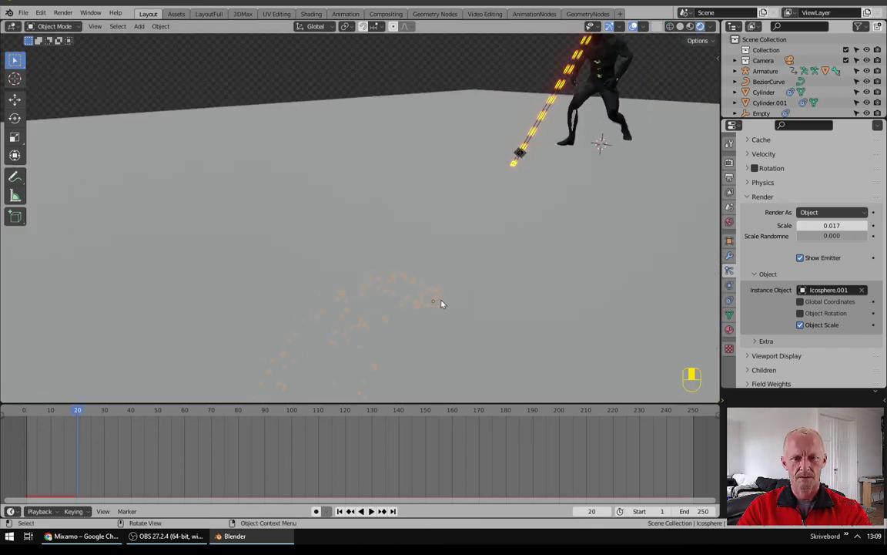
mouse_move(455, 296)
middle_mouse_down()
mouse_move(440, 270)
mouse_move(446, 288)
middle_mouse_up()
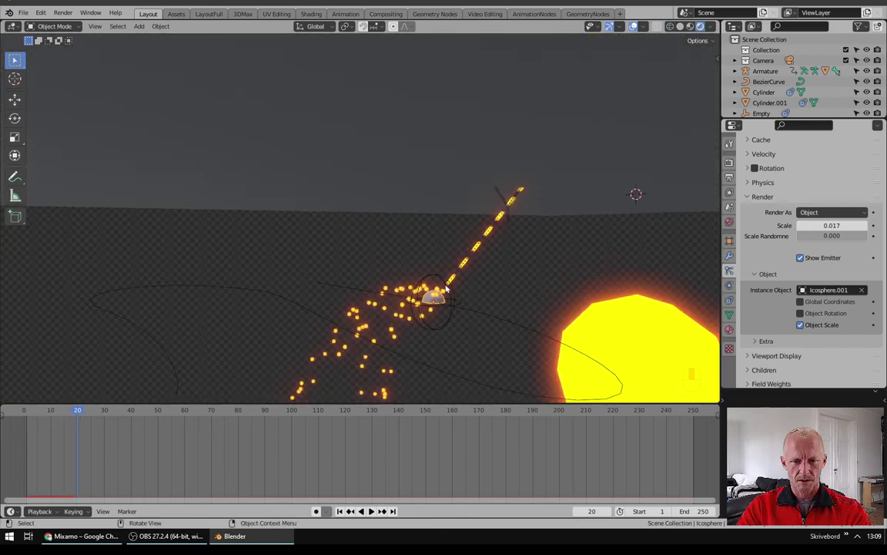
Step: Raise the Bezier curve along global Z to the level of the ground plane and play the animation to check it
left_click(481, 316)
key("g")
key("z")
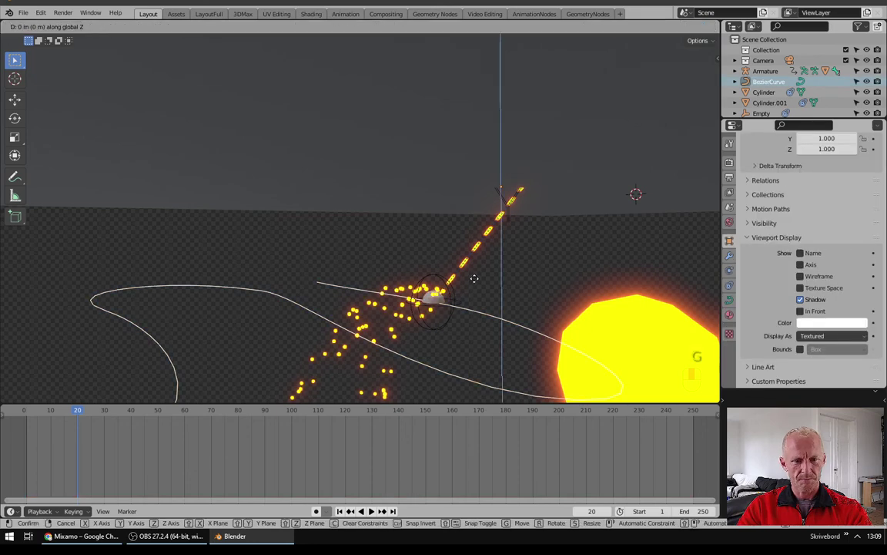
left_click(457, 177)
key("z")
key("space")
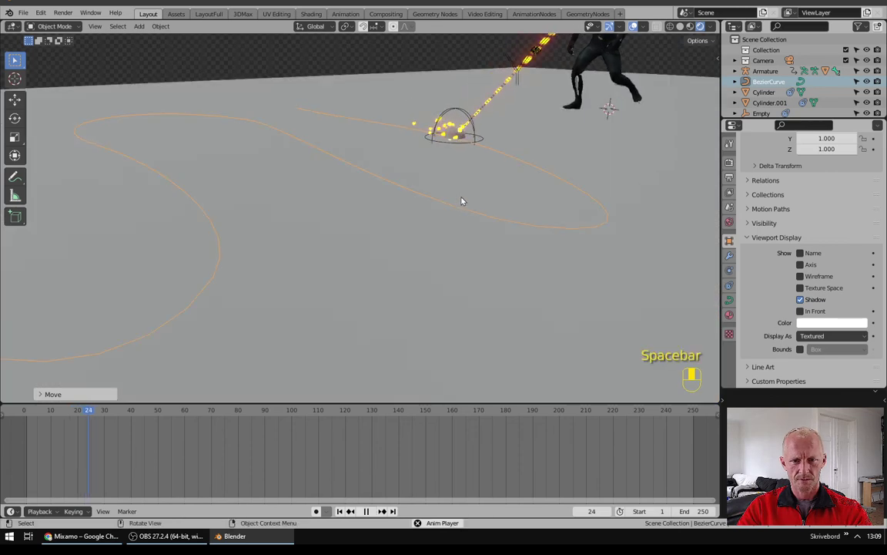
key("space")
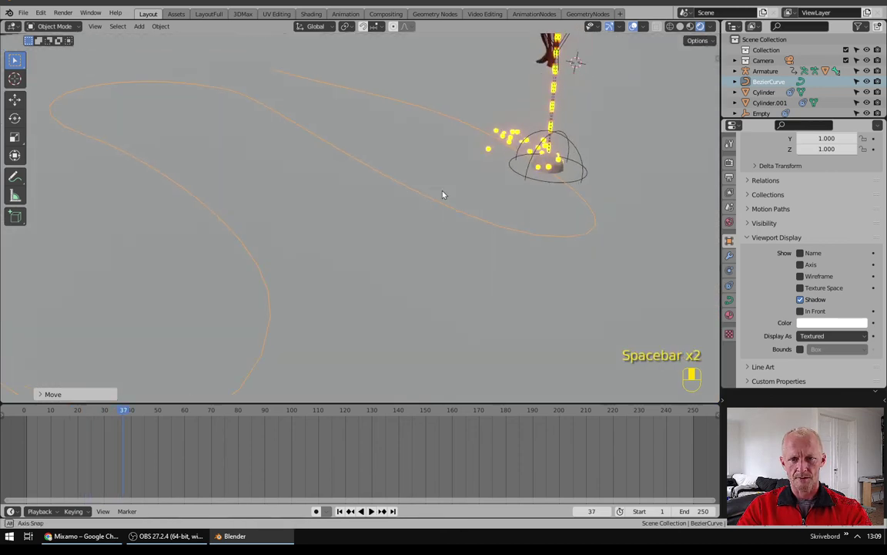
Step: Add Collision physics to the ground plane with particle friction 0.603 and damping 0.434, and play the animation to test it
scroll(446, 194, "down", 5)
middle_click_drag(556, 121, 492, 178)
left_click(490, 178)
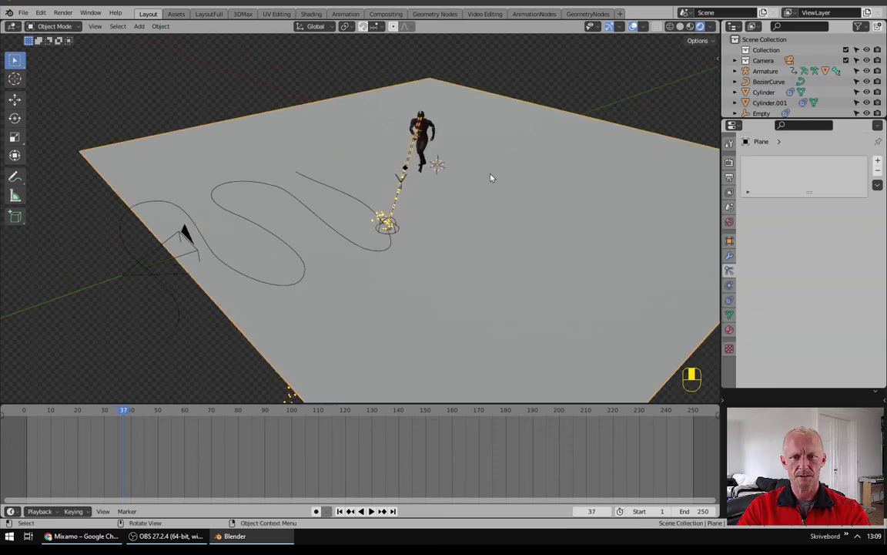
left_click(730, 286)
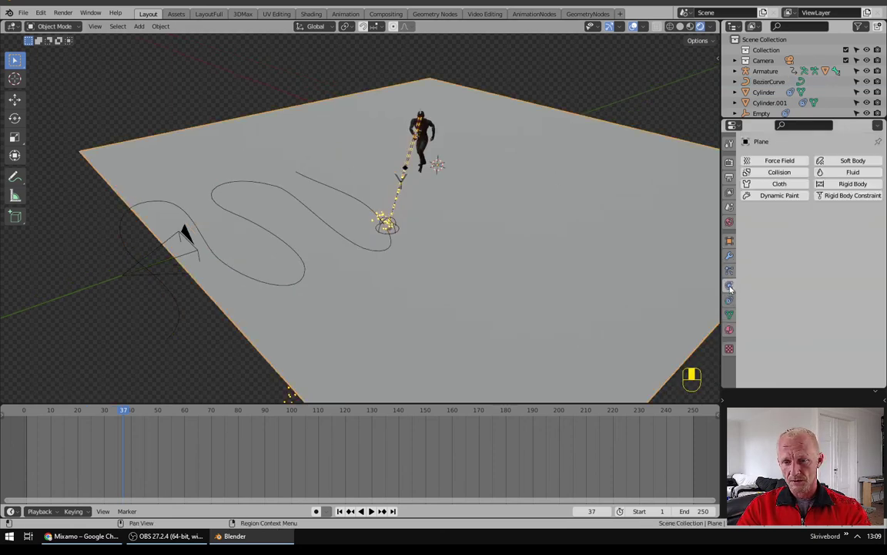
left_click(773, 173)
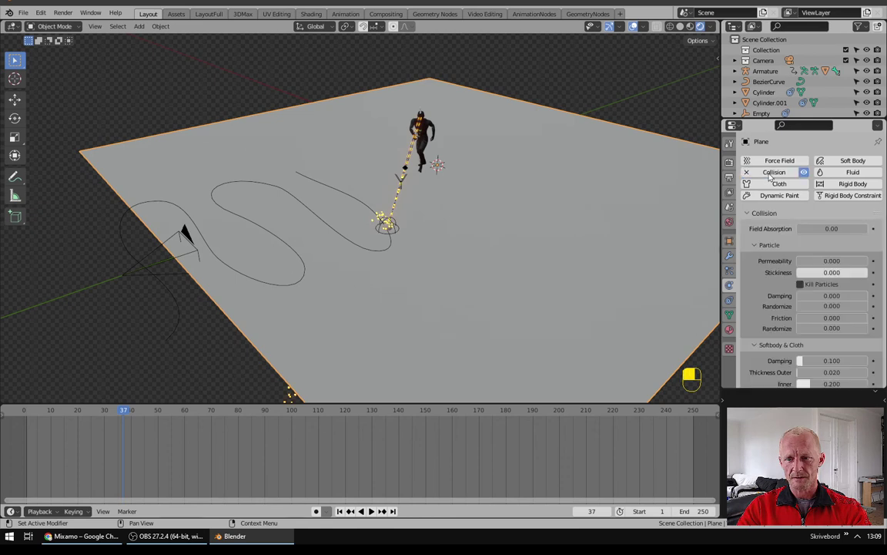
scroll(774, 261, "down", 3)
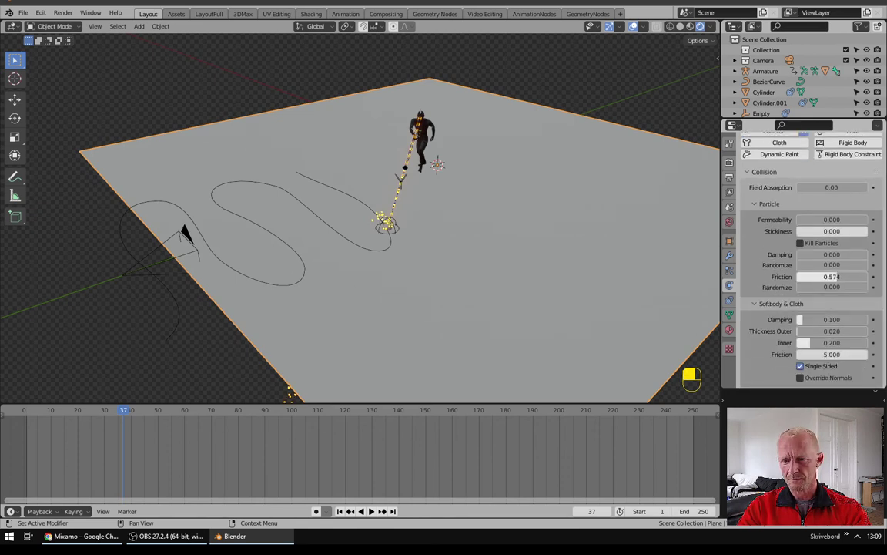
left_click_drag(832, 277, 839, 255)
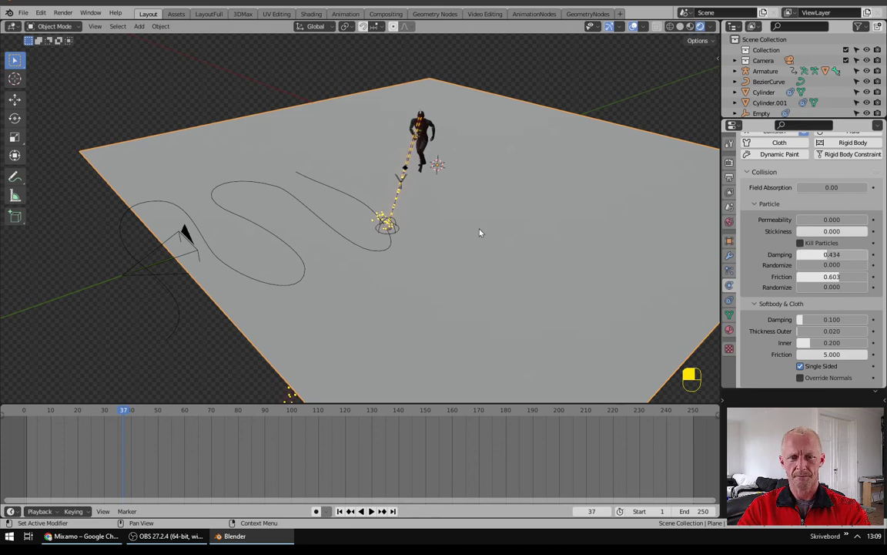
key("space")
scroll(380, 258, "up", 4)
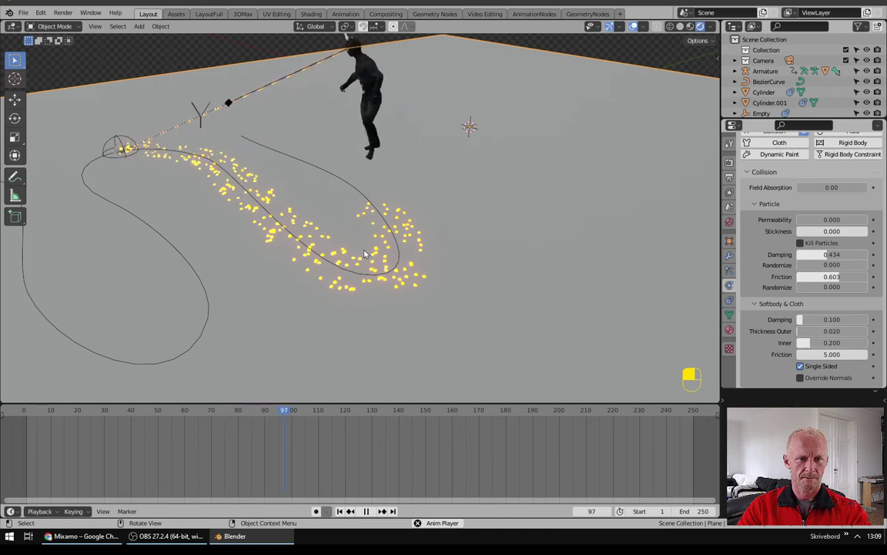
key("space")
middle_click_drag(365, 254, 345, 219, "shift")
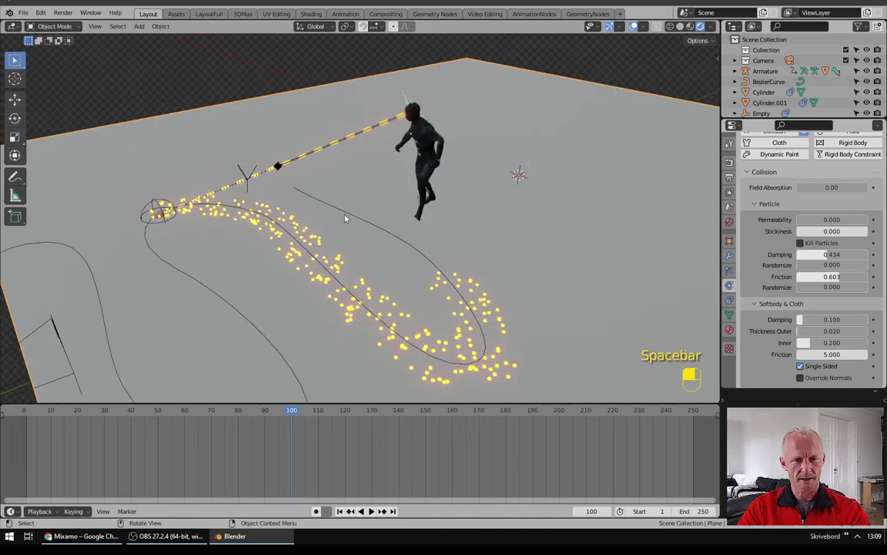
Step: Scale the ground plane up until it extends beyond the whole curve and the camera
left_click(349, 217)
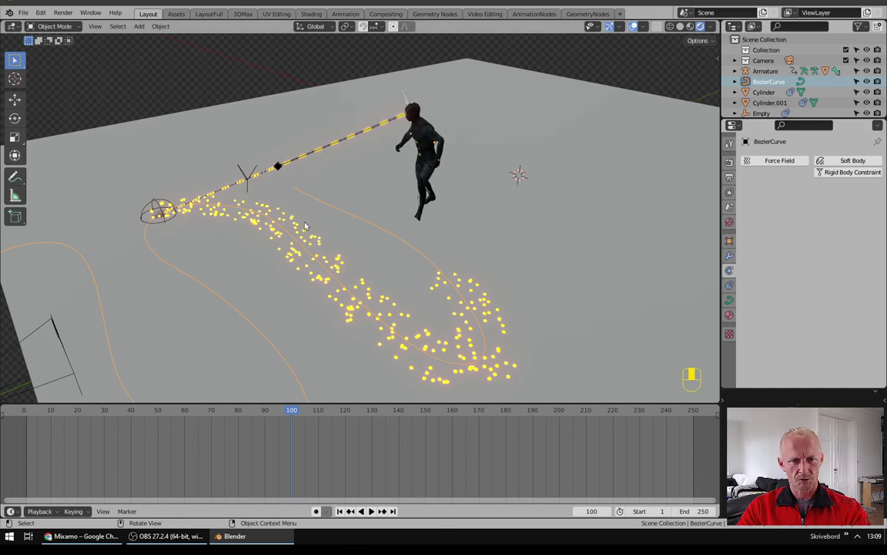
middle_click_drag(337, 249, 374, 259, "shift")
scroll(373, 260, "down", 3)
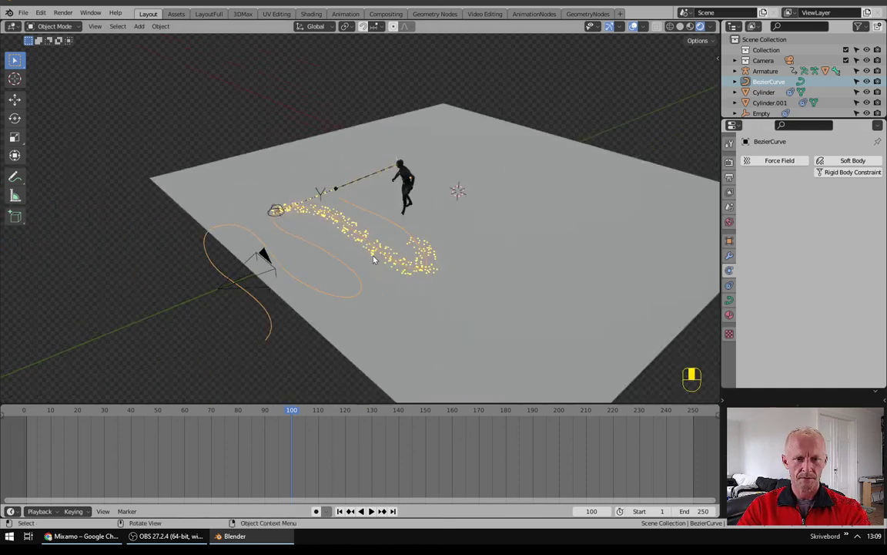
left_click(458, 278)
key("s")
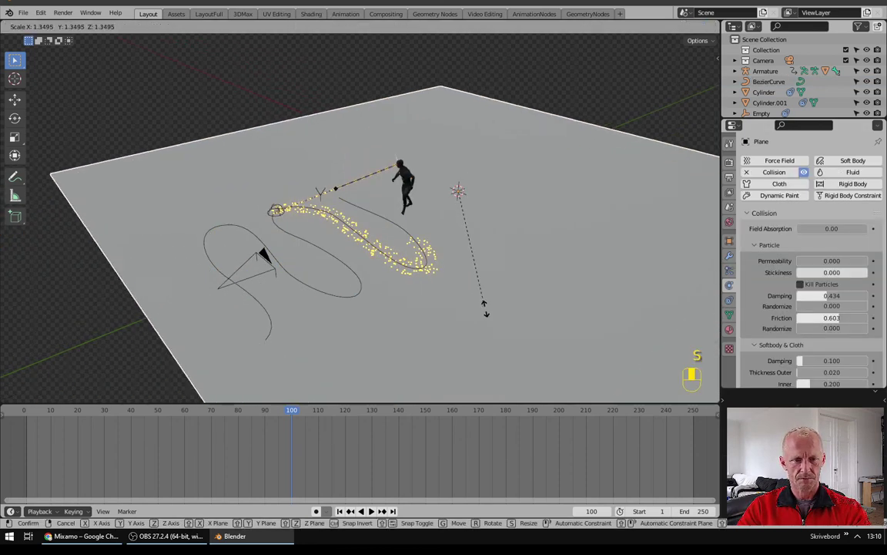
left_click(495, 339)
Step: Give the Bezier curve a round bevel with a depth of 0.009 m
scroll(377, 195, "up", 2)
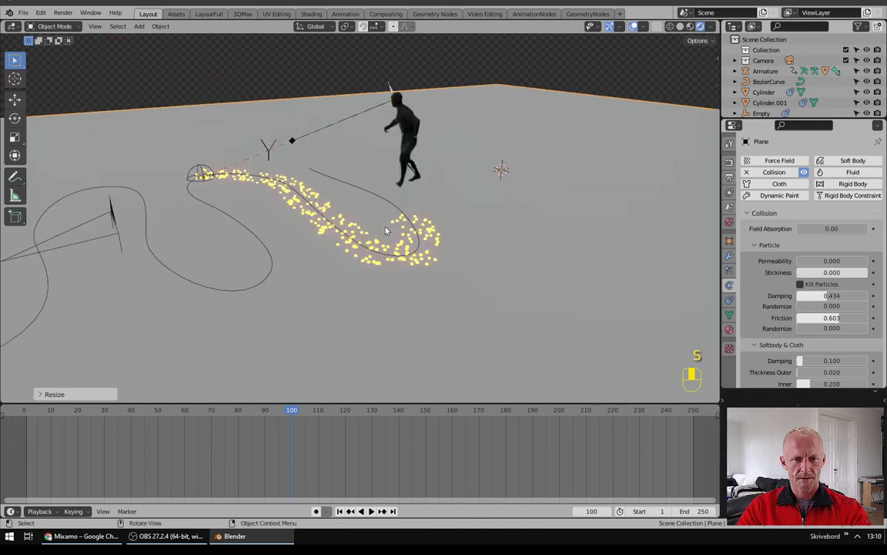
left_click(377, 197)
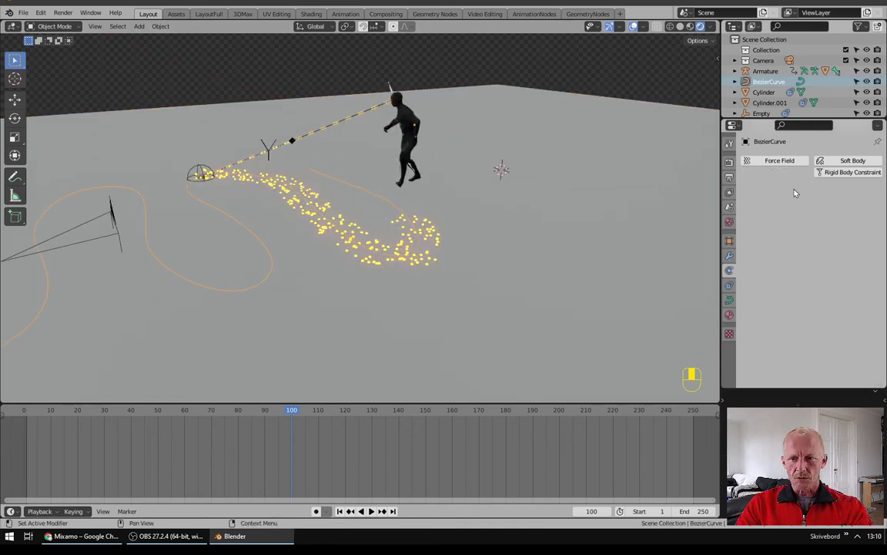
left_click(729, 304)
left_click(767, 221)
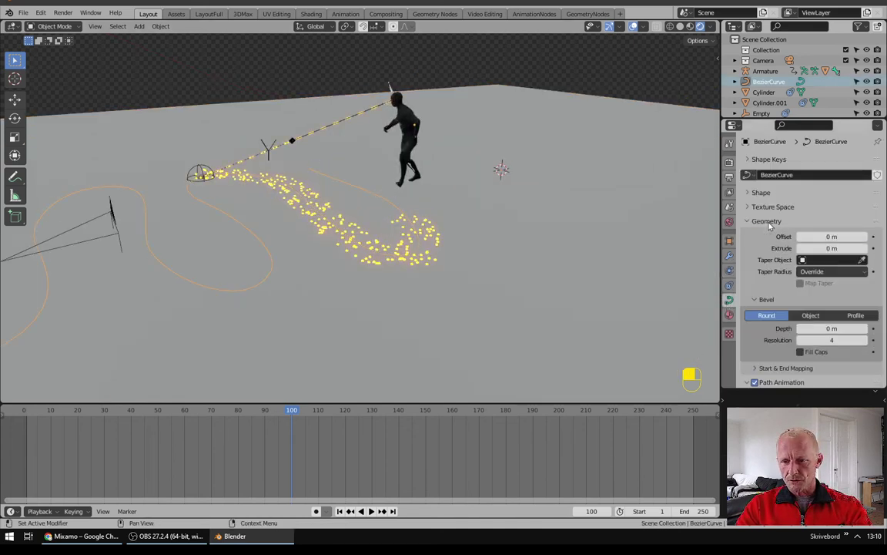
left_click_drag(832, 329, 844, 328, "shift")
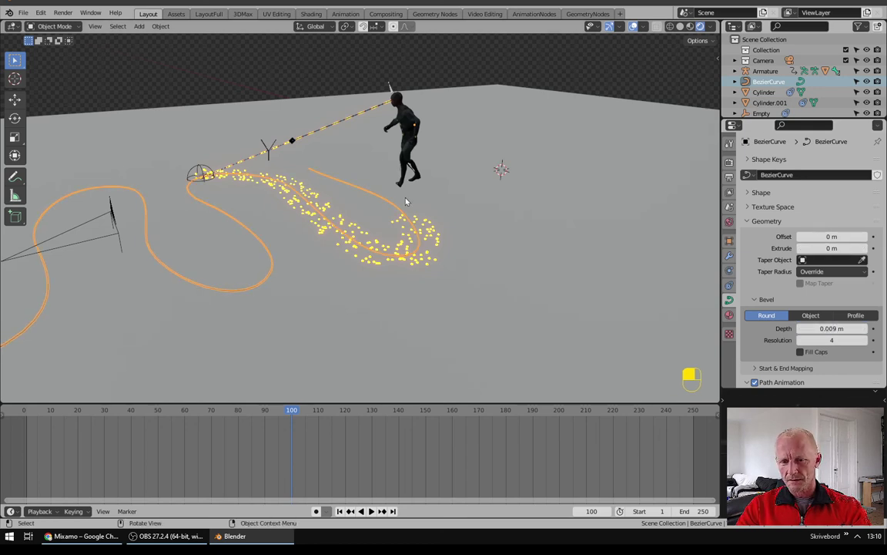
middle_click_drag(365, 177, 371, 178)
scroll(368, 184, "up", 2)
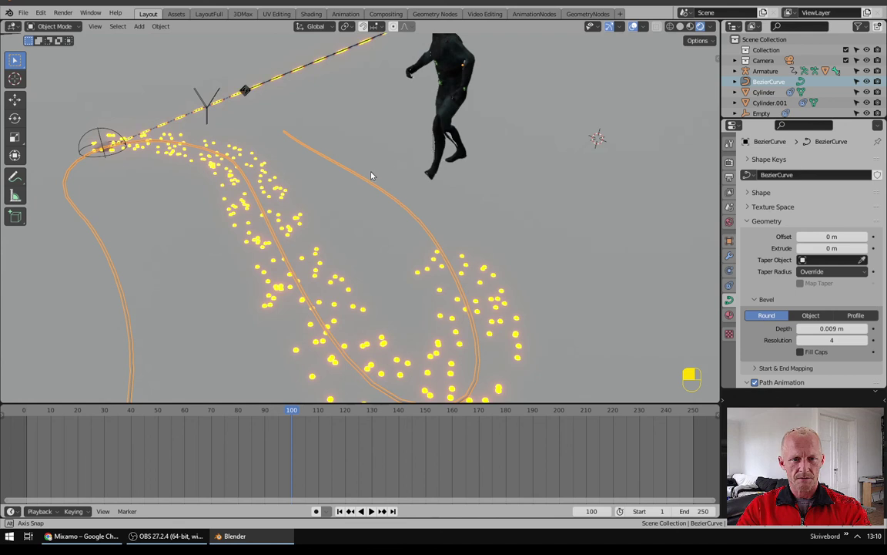
Step: Assign the existing Material.001 to the Bezier curve and play the animation to preview the glowing trail
left_click(729, 315)
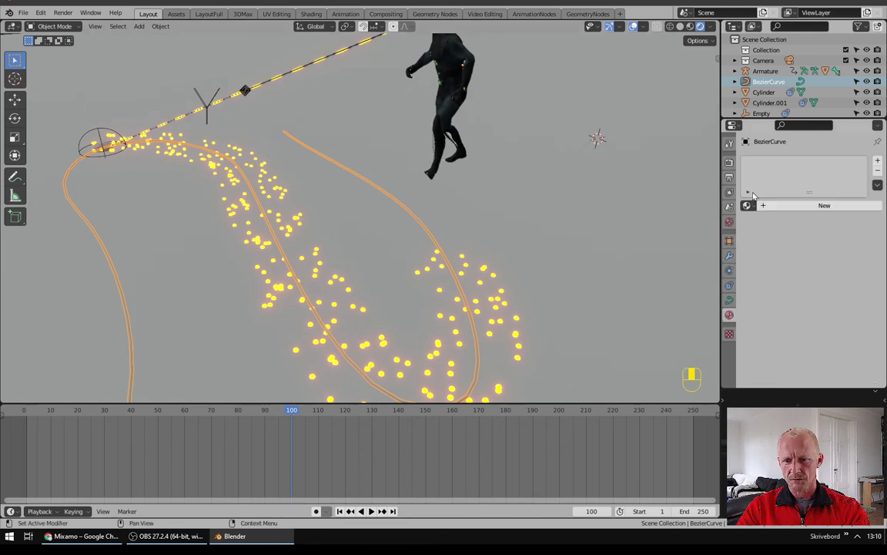
left_click(750, 206)
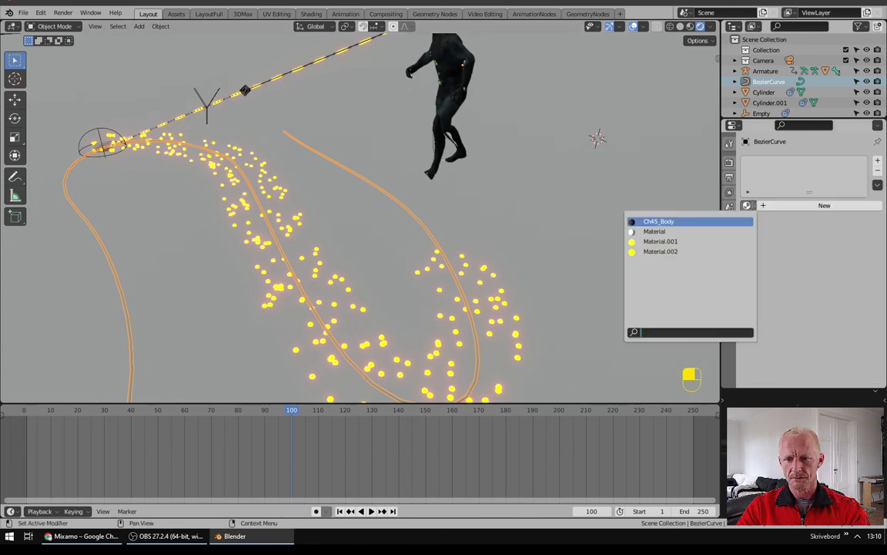
left_click(654, 243)
middle_click_drag(357, 236, 367, 230)
key("space")
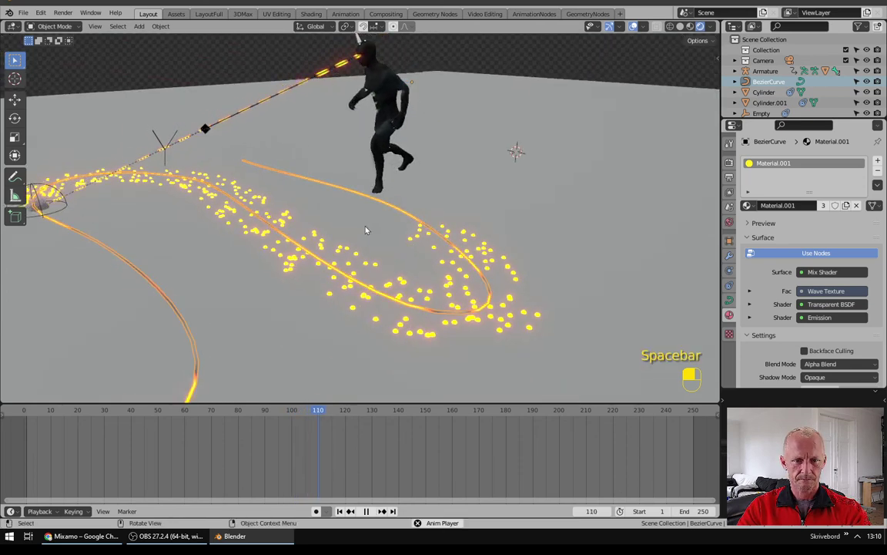
Step: Switch the Bezier curve to the existing Material.002 and play the animation to preview the solid glowing trail
key("space")
left_click(748, 206)
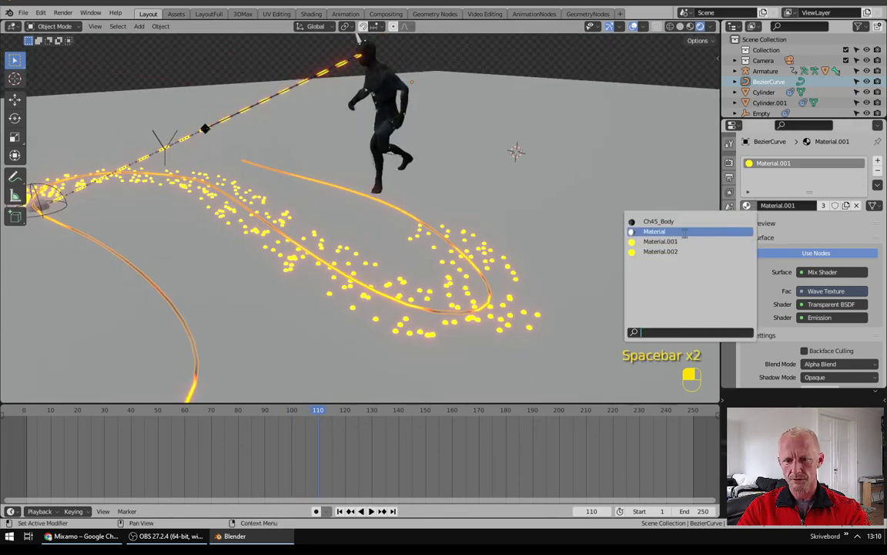
left_click(669, 251)
key("space")
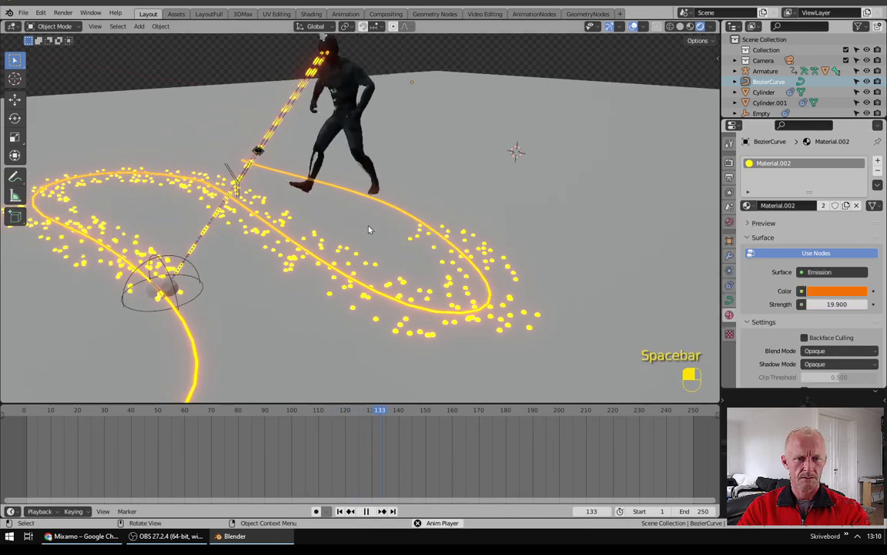
middle_click_drag(338, 242, 347, 301)
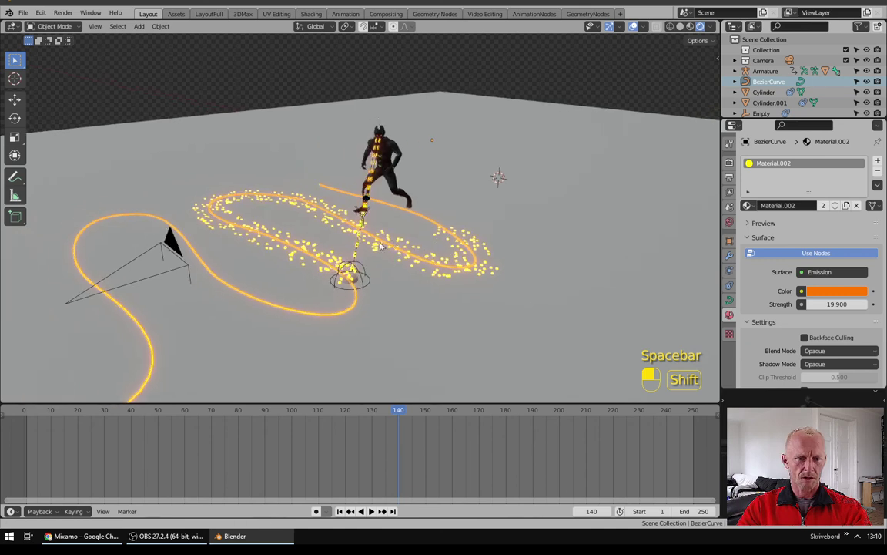
Step: Keyframe the Bezier curve's bevel mapping End factor at 0.000 on frame 0
left_click(728, 302)
scroll(766, 312, "down", 4)
left_click(798, 257)
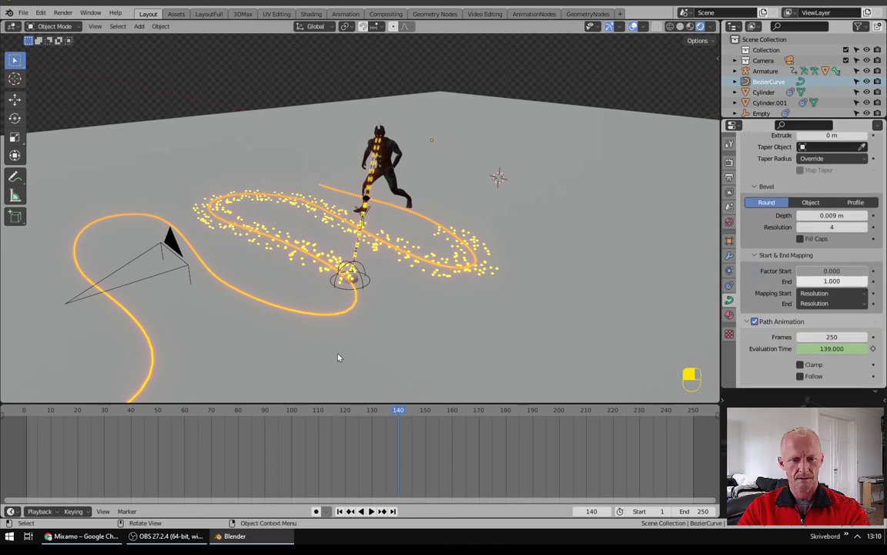
left_click(21, 414)
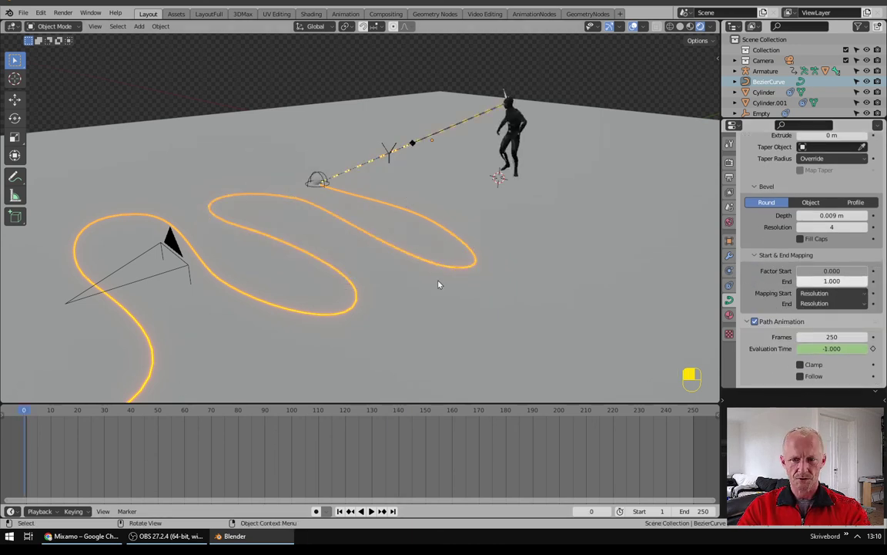
left_click_drag(836, 285, 749, 284)
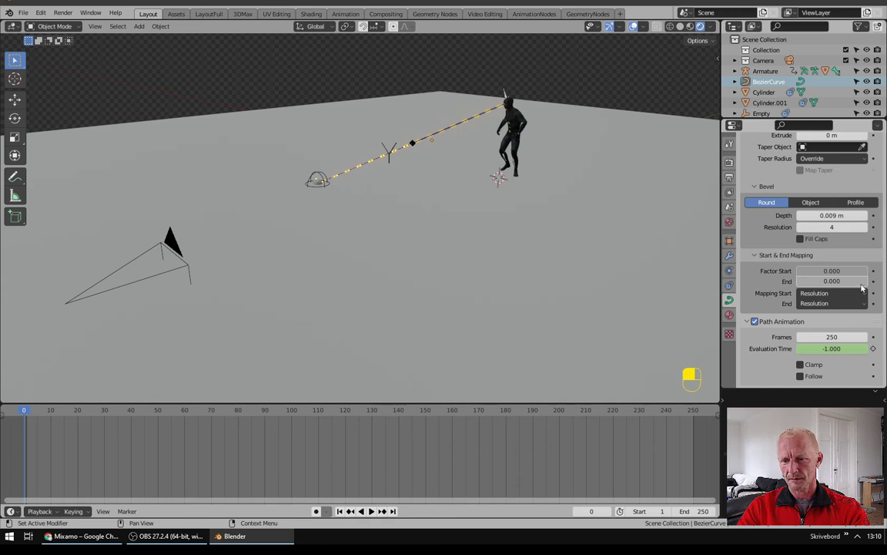
key("i")
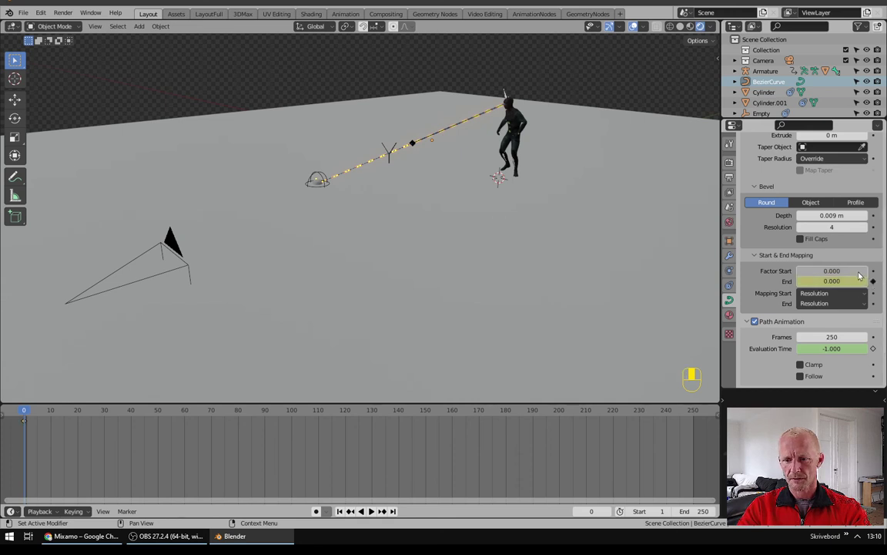
Step: Keyframe the curve's bevel mapping End factor at 1.000 on frame 250
left_click(693, 413)
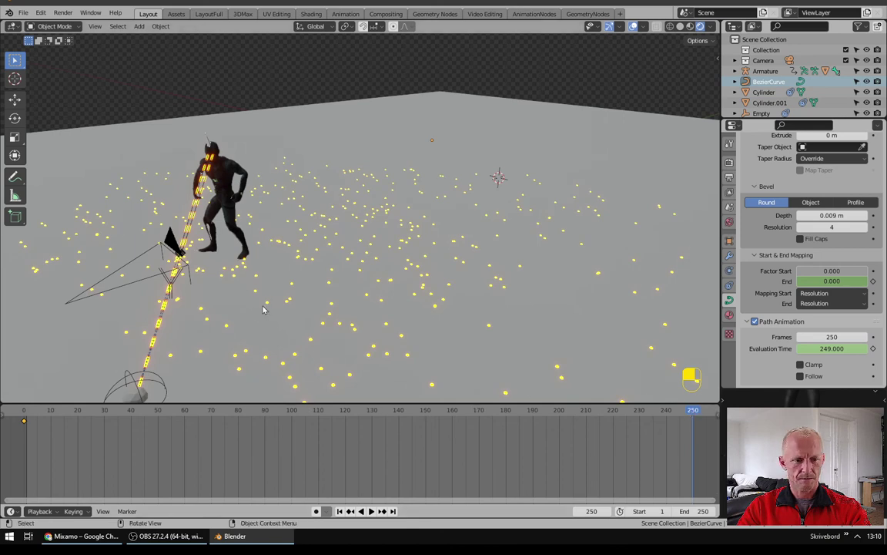
middle_click_drag(263, 310, 271, 302)
left_click_drag(832, 281, 870, 281)
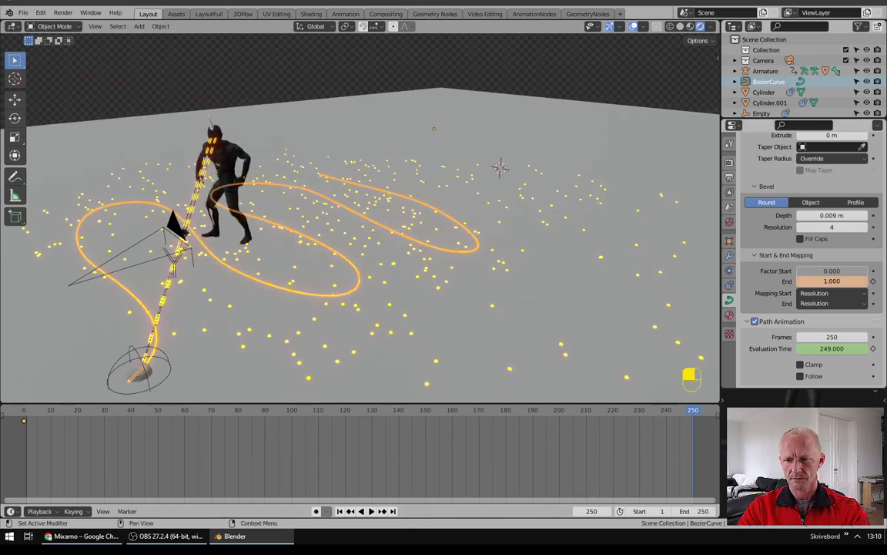
left_click(873, 282)
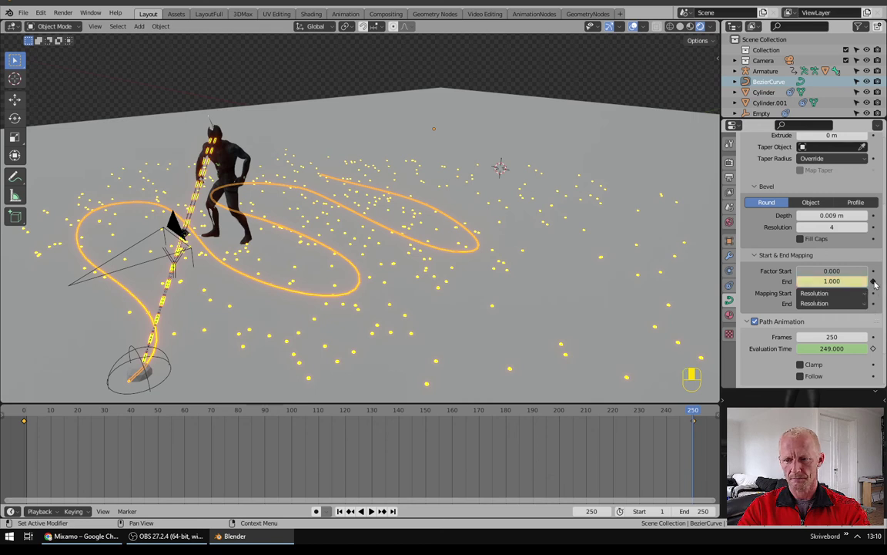
Step: Set both the start and end mapping of the curve's bevel to Spline, and scrub the animation to check the trail against the empty
left_click(336, 416)
middle_click_drag(324, 362, 279, 225)
scroll(279, 225, "up", 3)
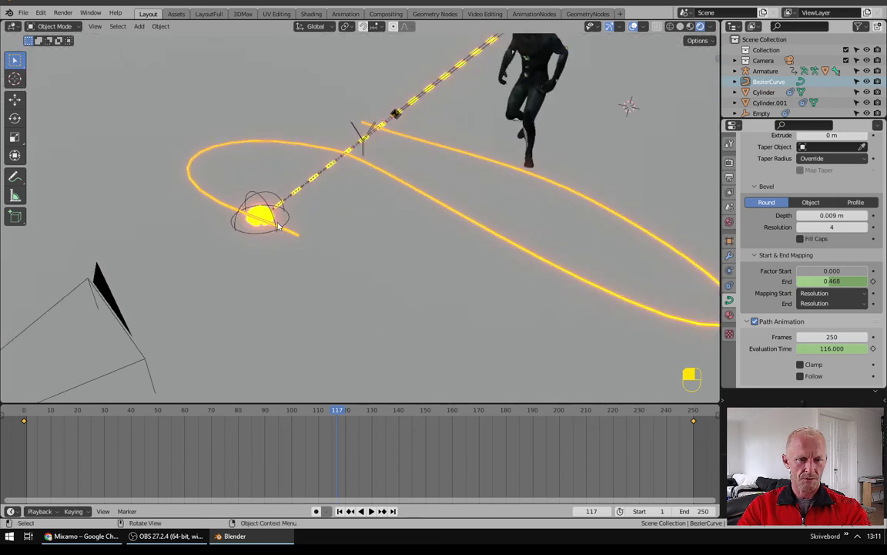
left_click(814, 295)
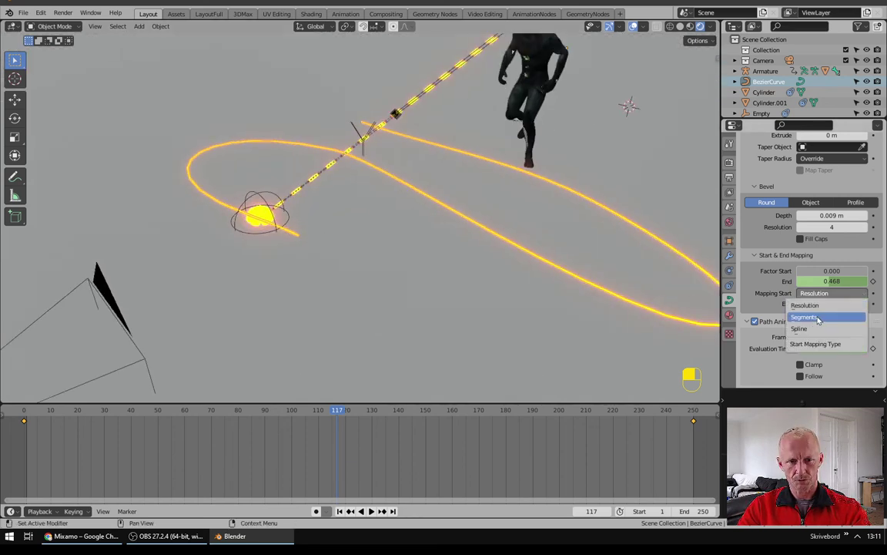
left_click(818, 318)
left_click(813, 294)
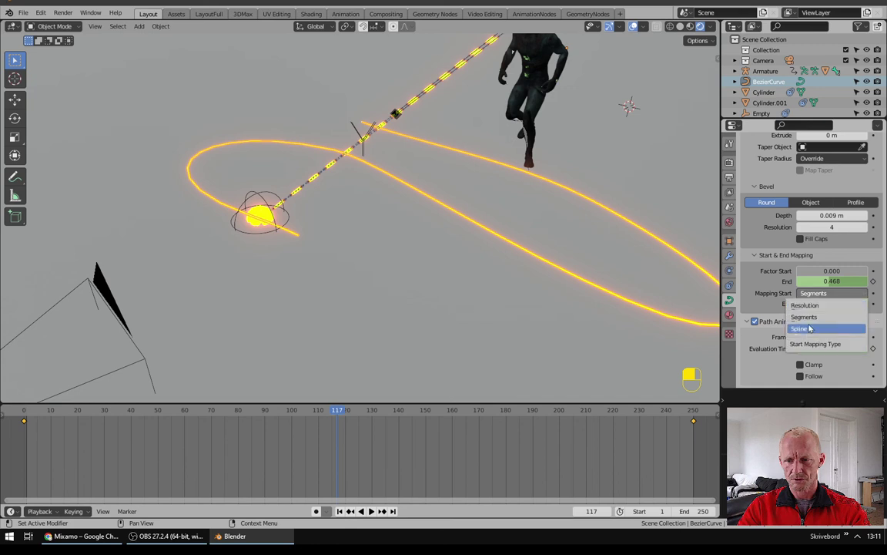
left_click(810, 329)
left_click(811, 306)
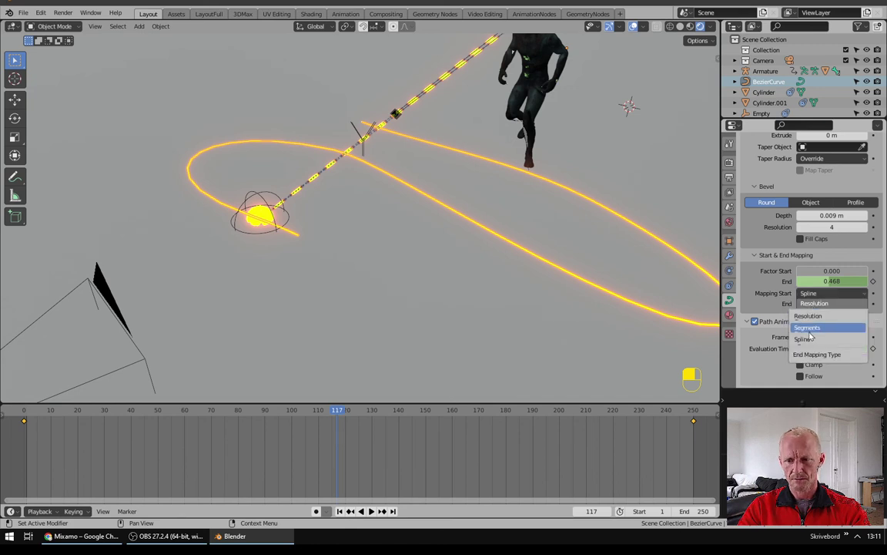
left_click(806, 339)
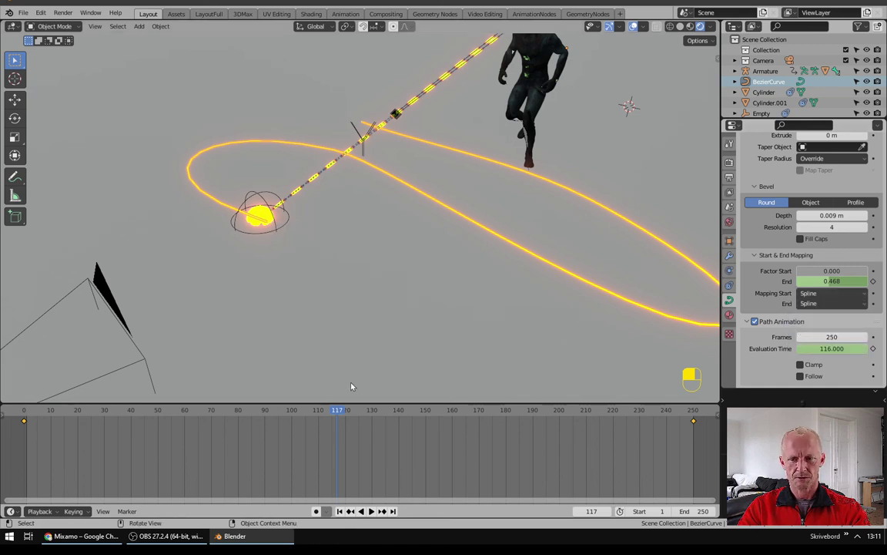
left_click_drag(329, 414, 170, 414)
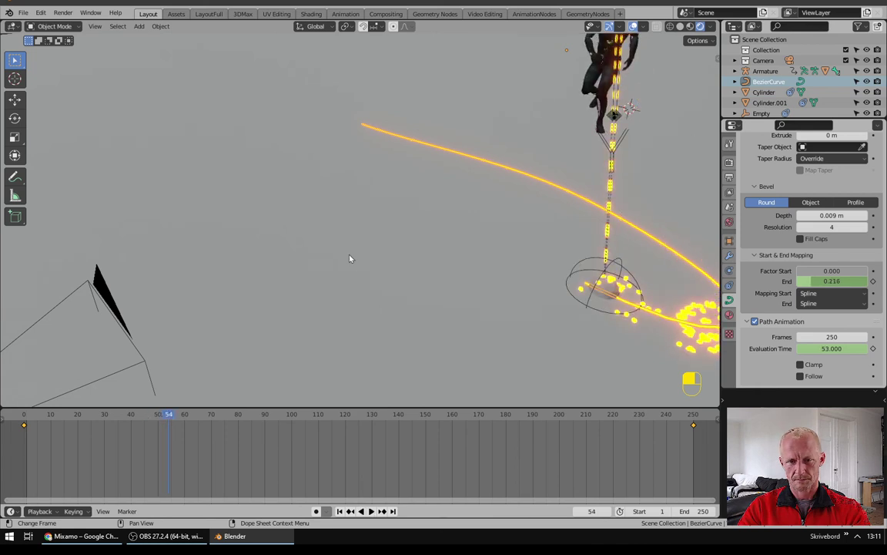
Step: Lock the camera to the view and reframe it to show the character, the eye lasers and the glowing trail
scroll(354, 265, "down", 5)
middle_click_drag(392, 273, 496, 288)
left_click(503, 289)
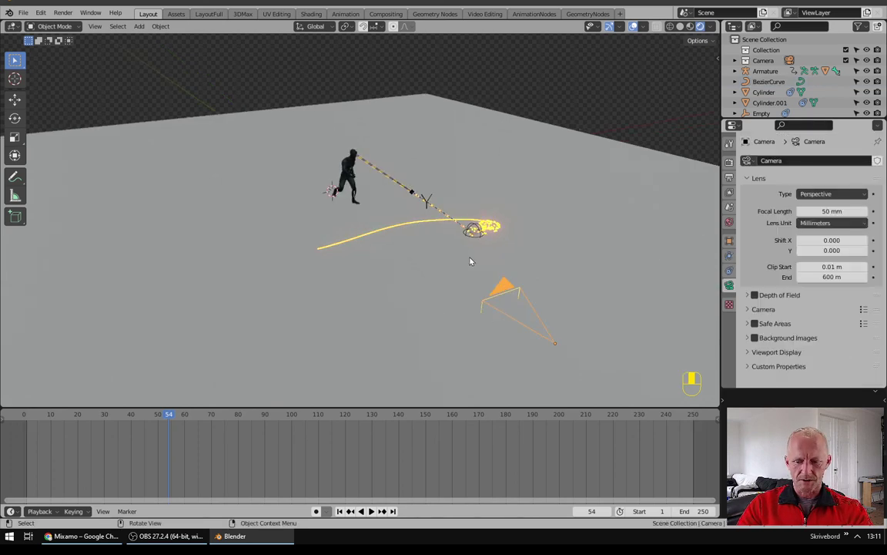
key("KP_0")
key("q")
left_click(445, 258)
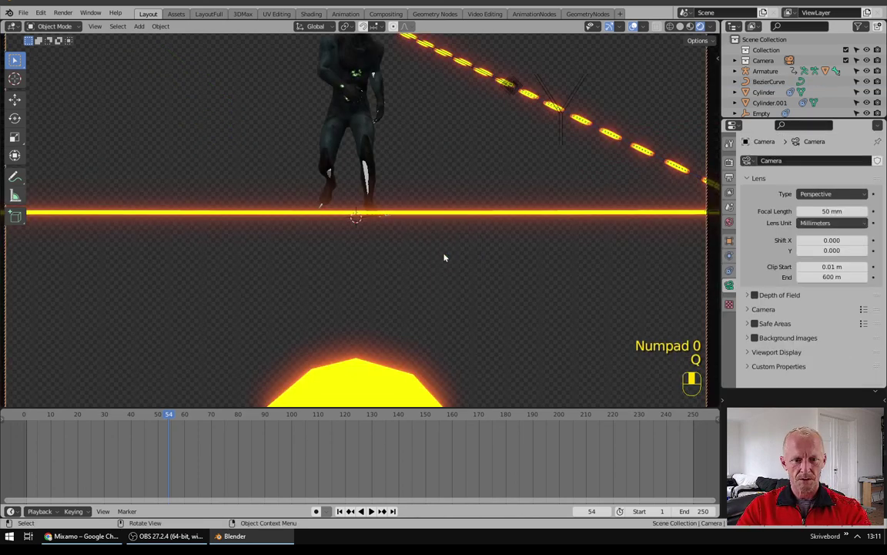
key("shift")
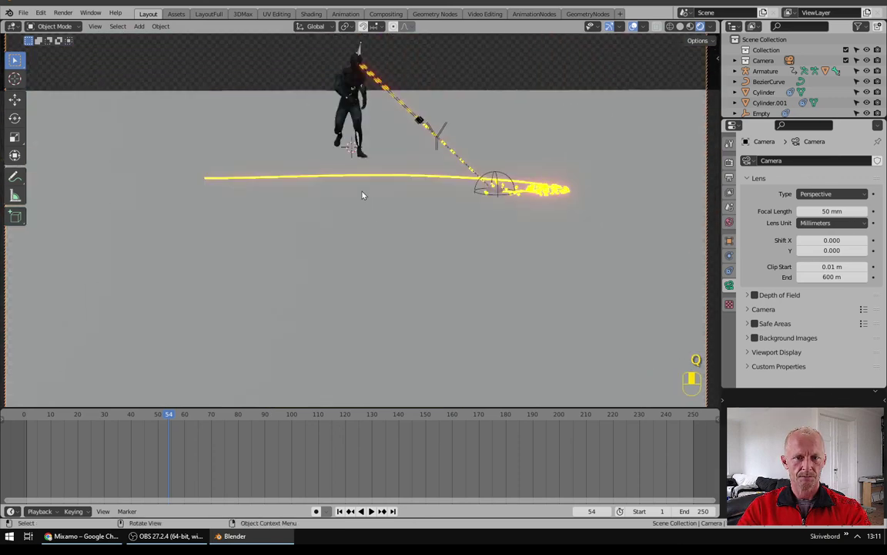
scroll(362, 195, "down", 3)
scroll(369, 216, "up", 5)
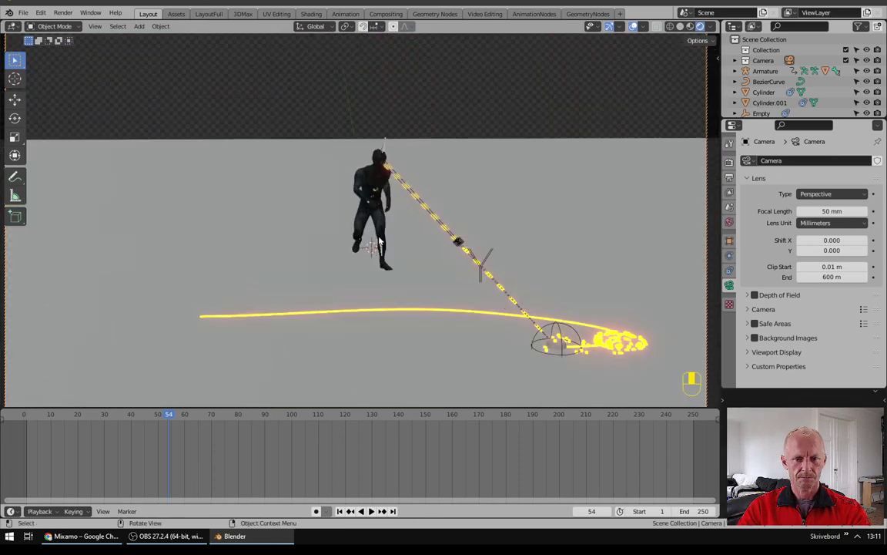
Step: Unlock the camera from the view and play the animation through it to frame 95 to check the framing
key("KP_0")
key("KP_0")
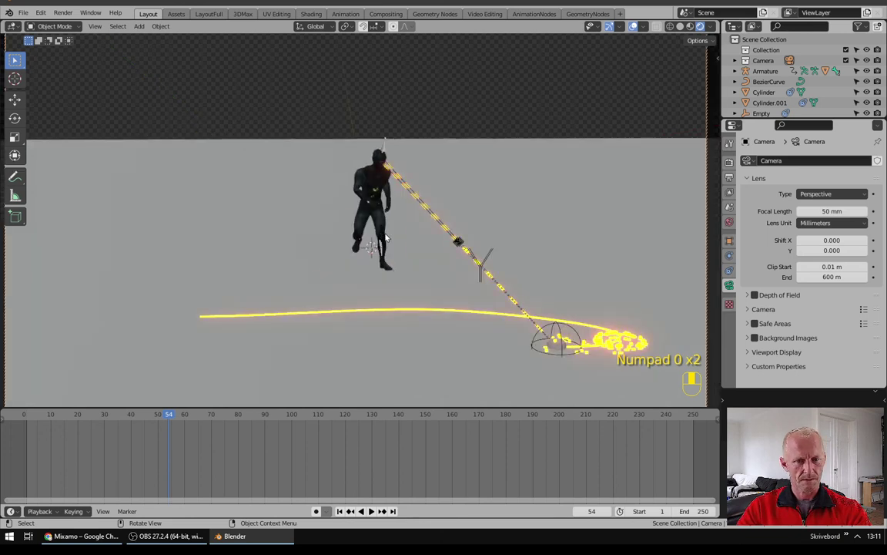
key("q")
left_click(369, 233)
scroll(393, 258, "down", 1)
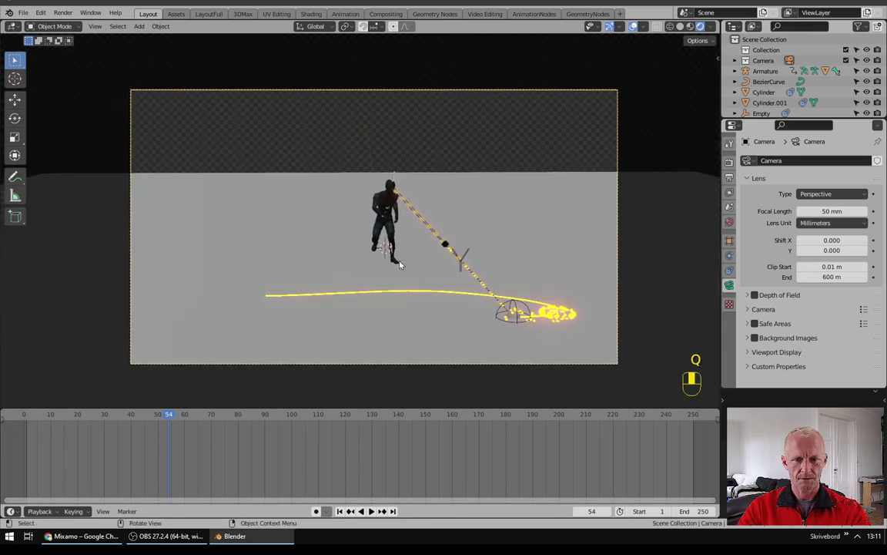
key("space")
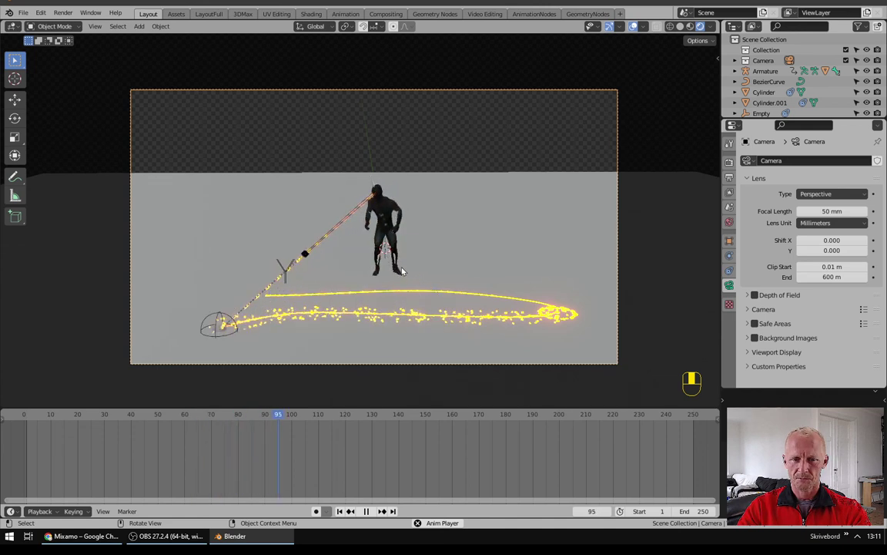
key("space")
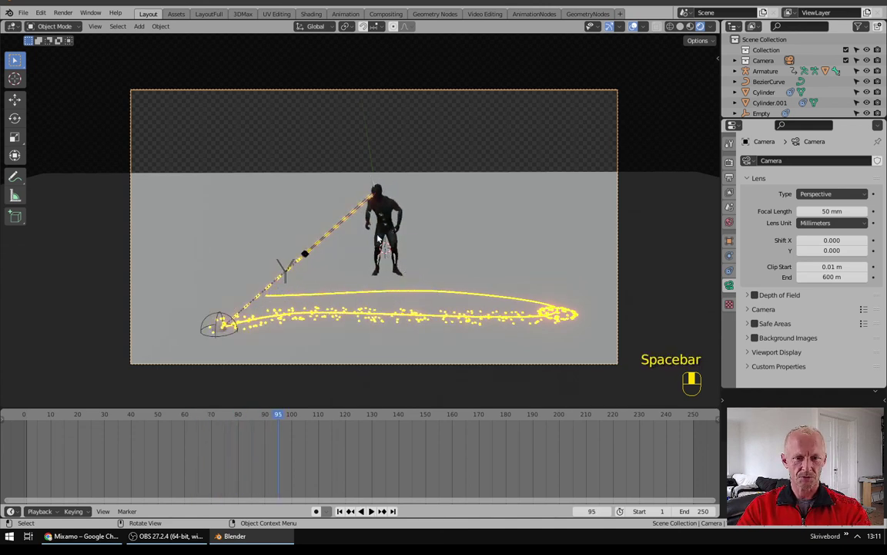
middle_click_drag(378, 241, 455, 270)
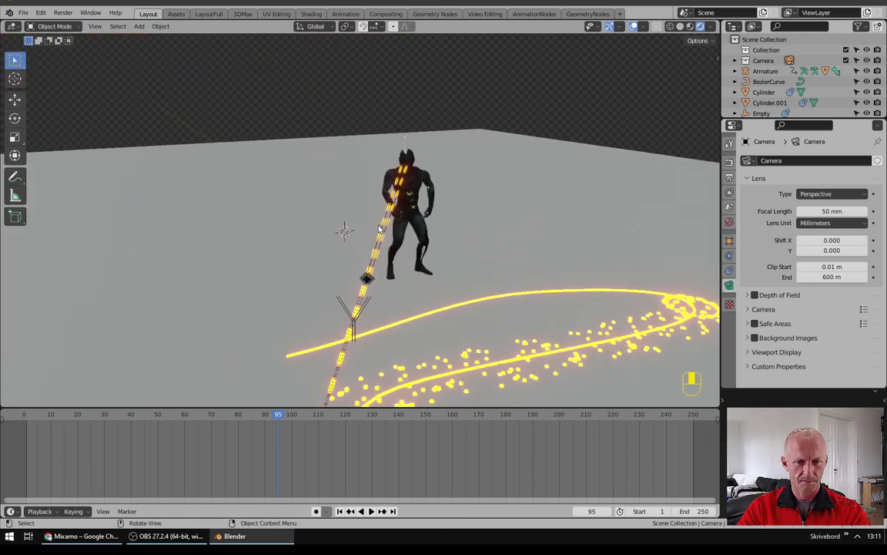
scroll(407, 250, "down", 2)
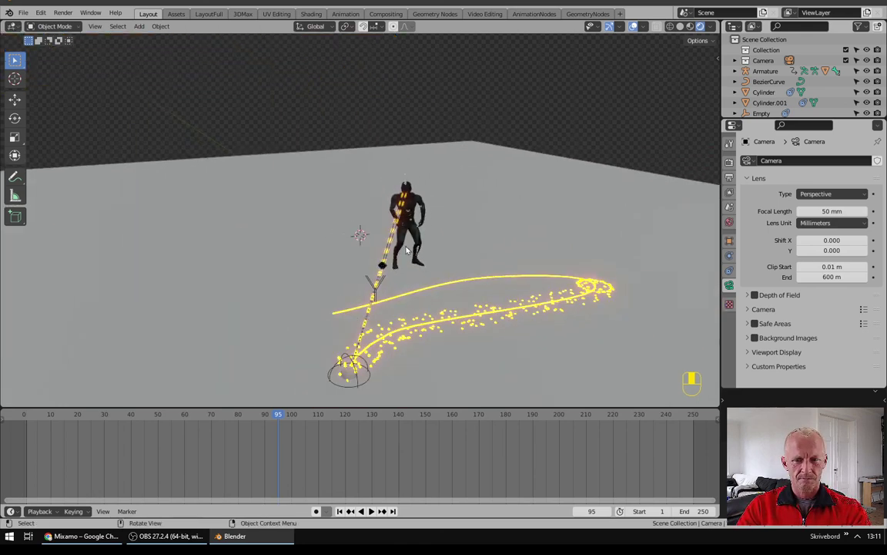